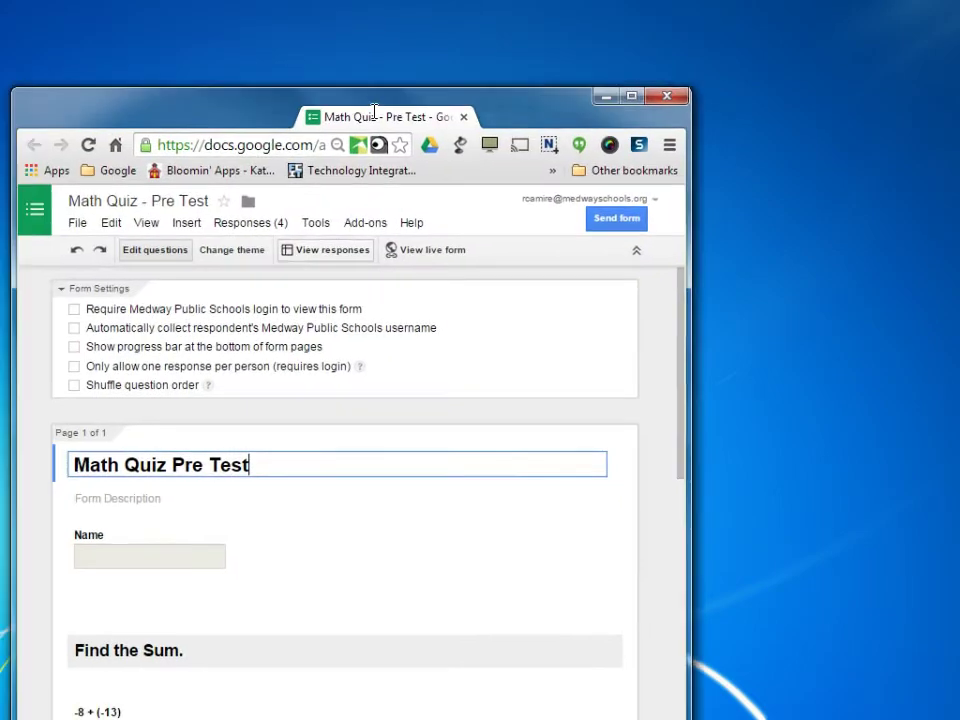
Step: Maximize the browser window and review the form settings and questions of the Math Quiz - Pre Test form
double_click(369, 113)
scroll(58, 358, down, 2)
scroll(53, 348, down, 4)
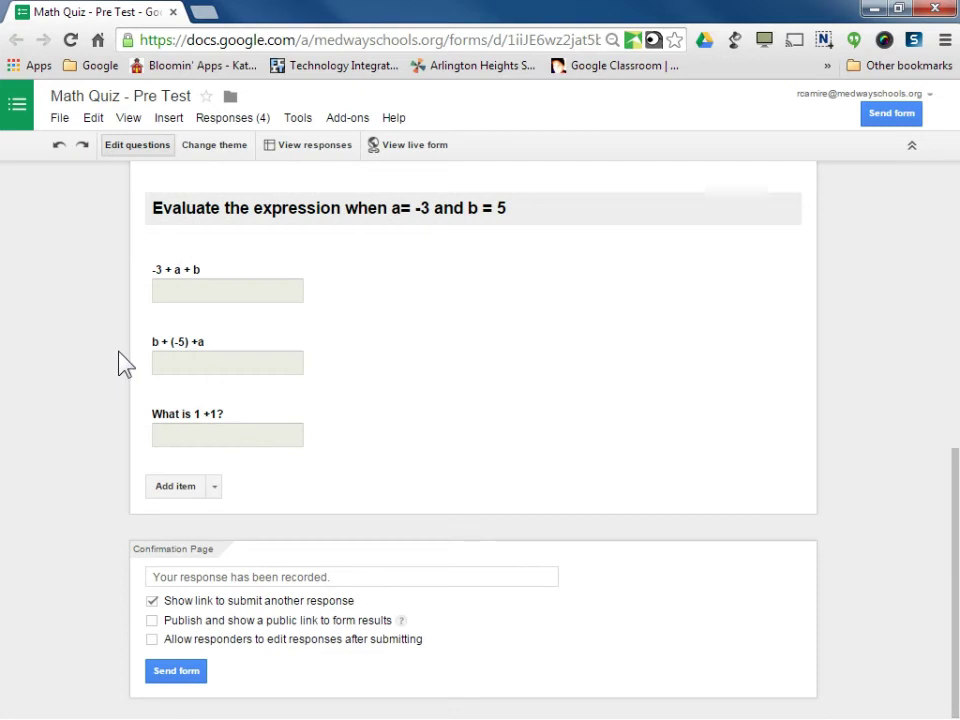
scroll(120, 358, up, 6)
scroll(128, 378, down, 4)
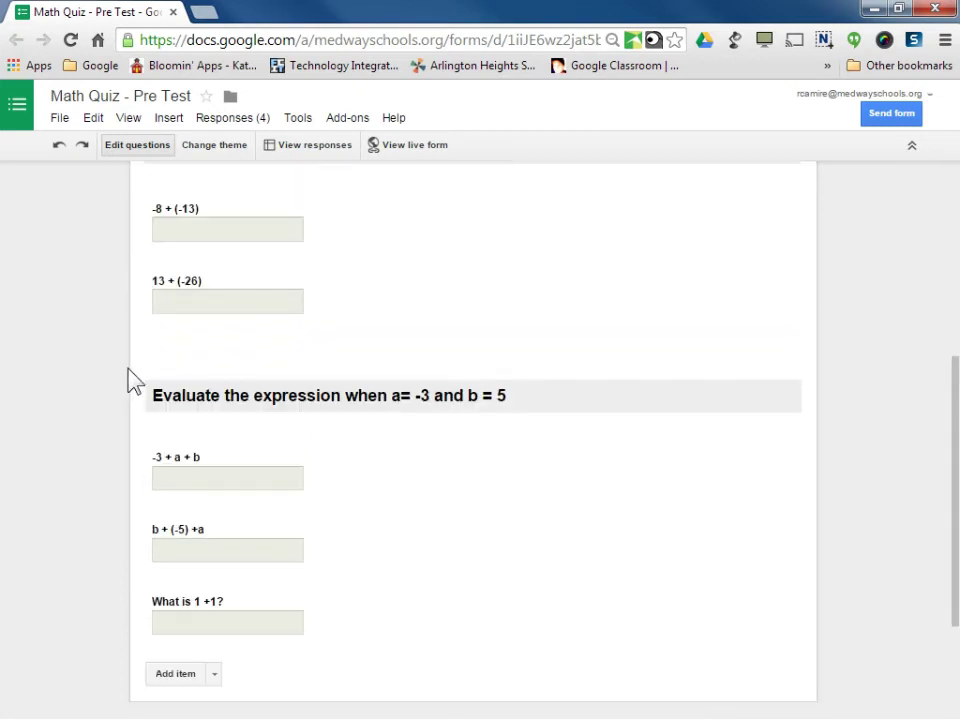
scroll(224, 533, up, 3)
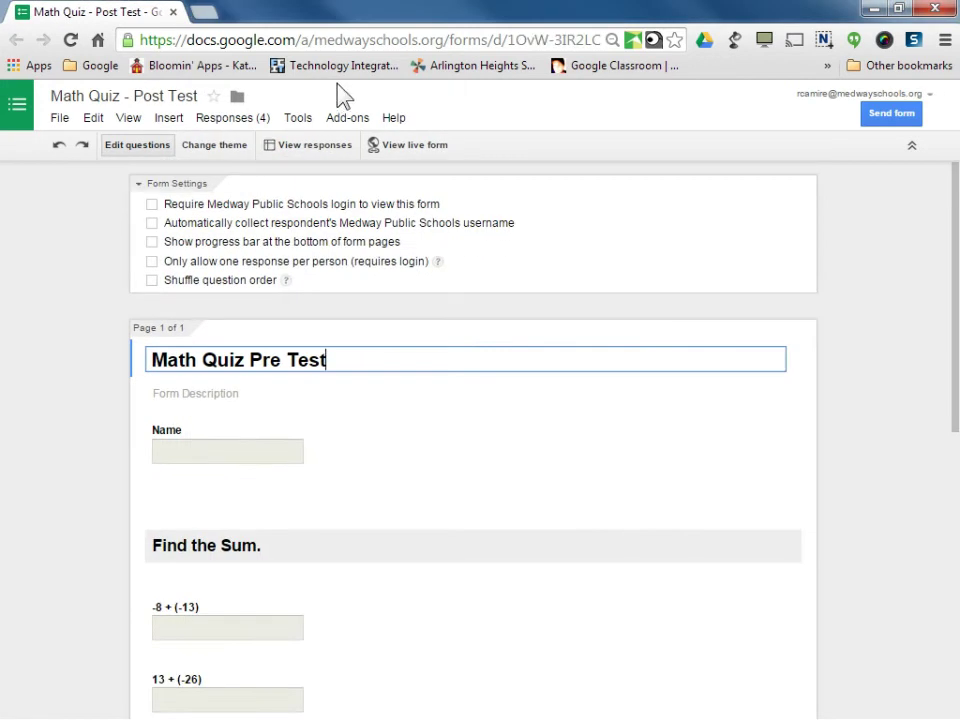
Step: Bring the Math Quiz Pre Test and Post Test forms together as tabs in one browser window
drag(208, 17, 253, 30)
click(81, 17)
click(270, 21)
click(92, 12)
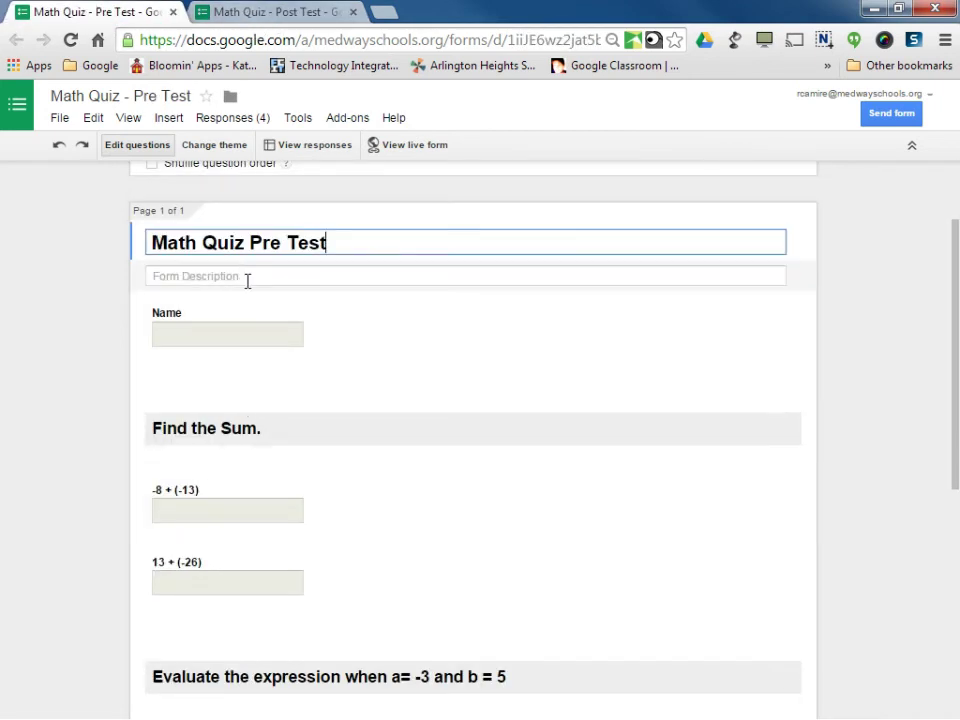
Step: Examine the Pre Test form's questions and compare them with the Post Test form
scroll(242, 499, down, 4)
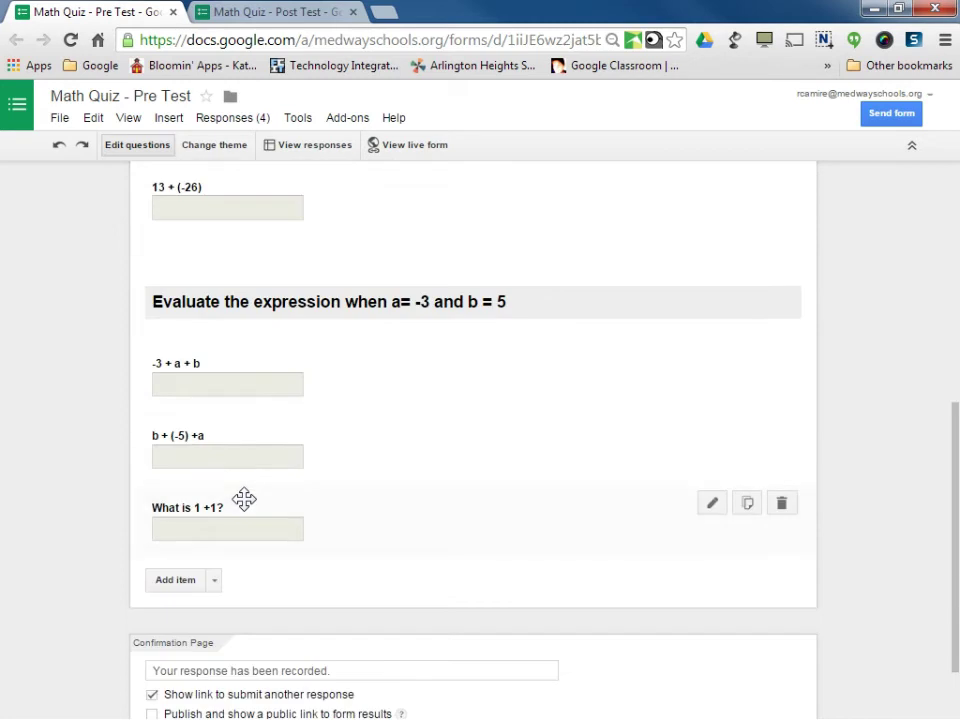
scroll(210, 350, up, 2)
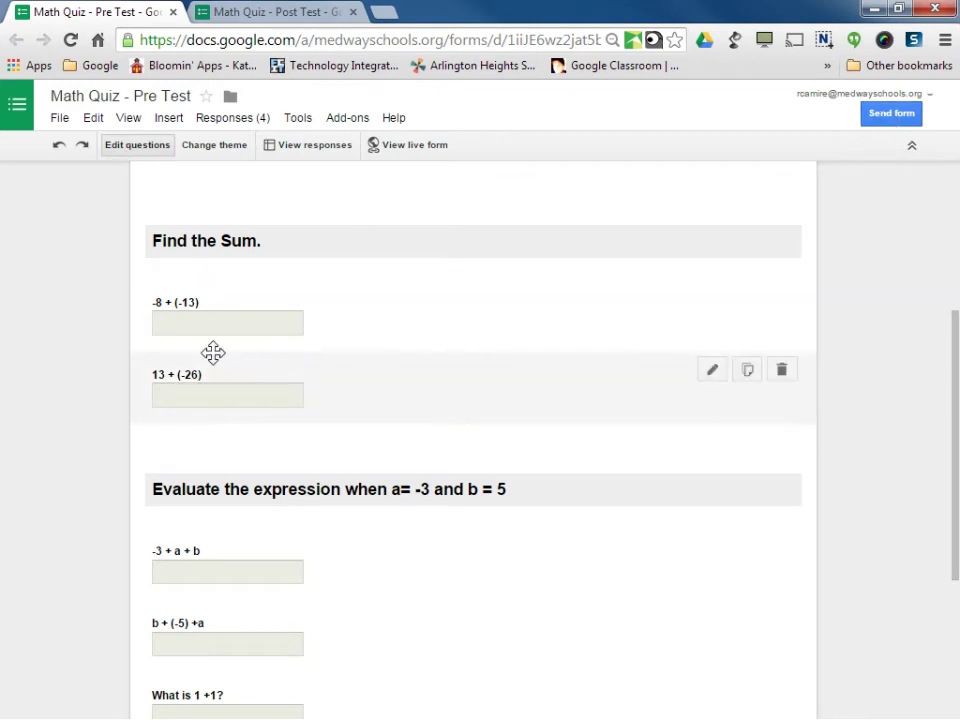
click(265, 14)
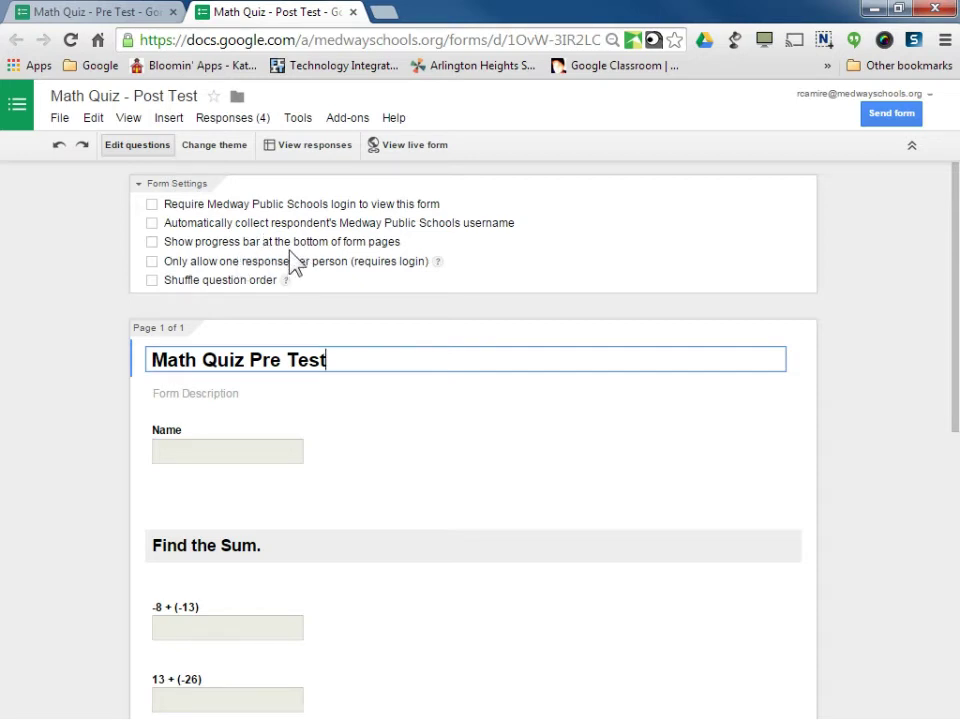
click(103, 13)
click(278, 13)
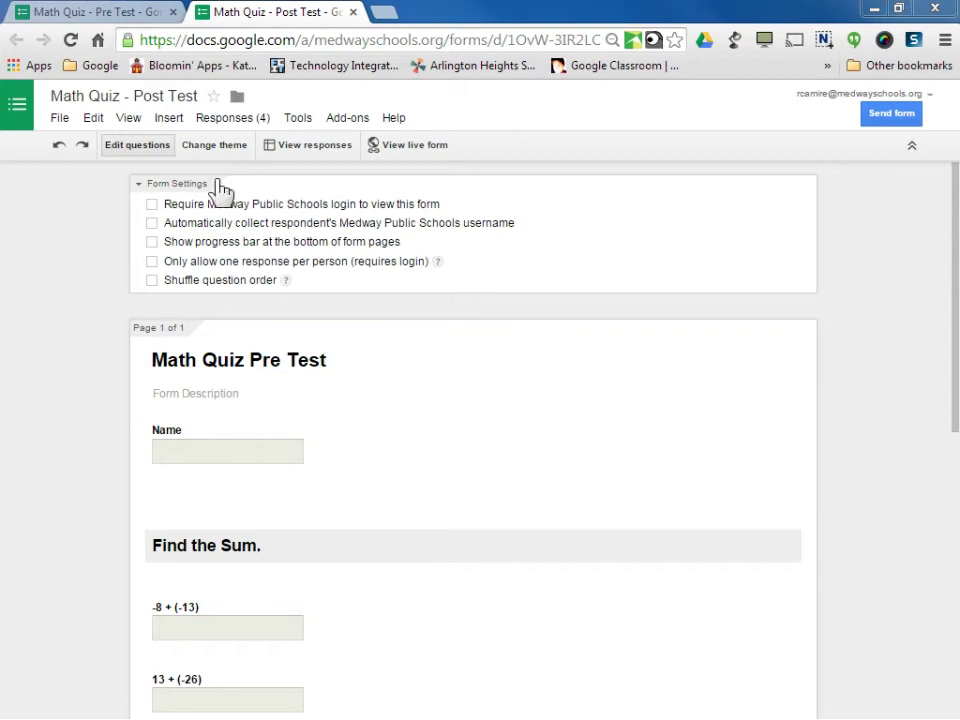
click(135, 14)
click(230, 13)
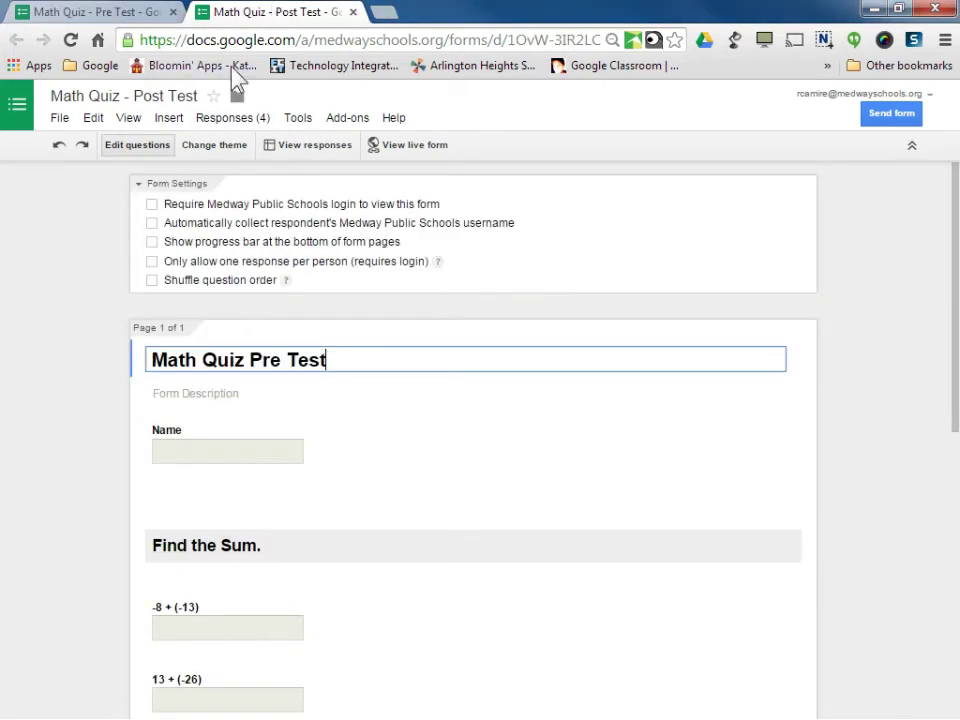
Step: Open the response spreadsheets of both the Post Test and the Pre Test forms
click(312, 148)
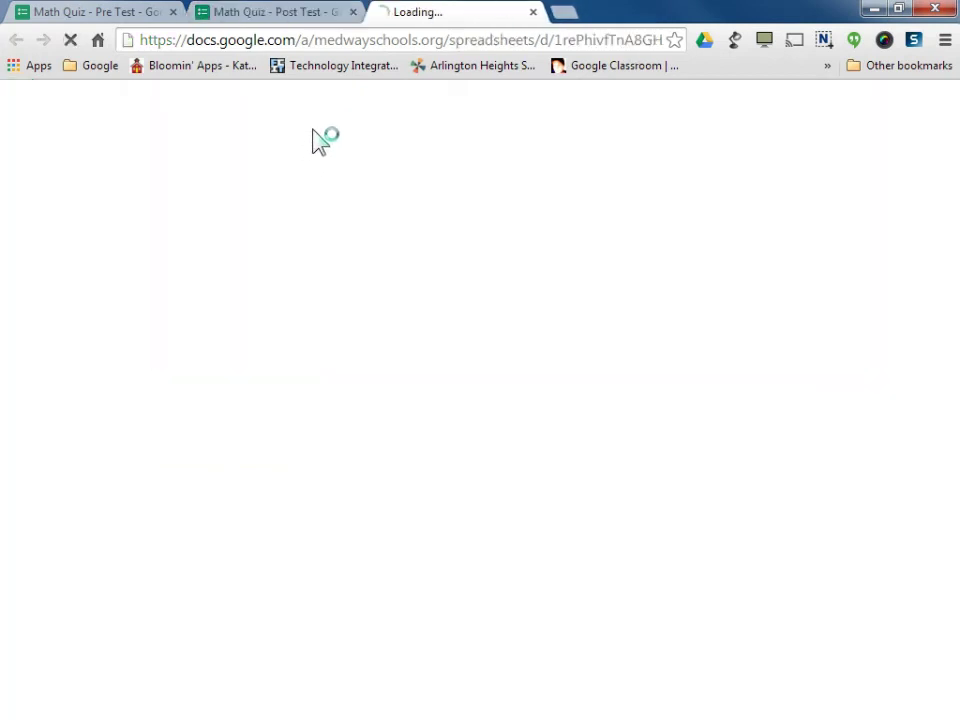
click(128, 12)
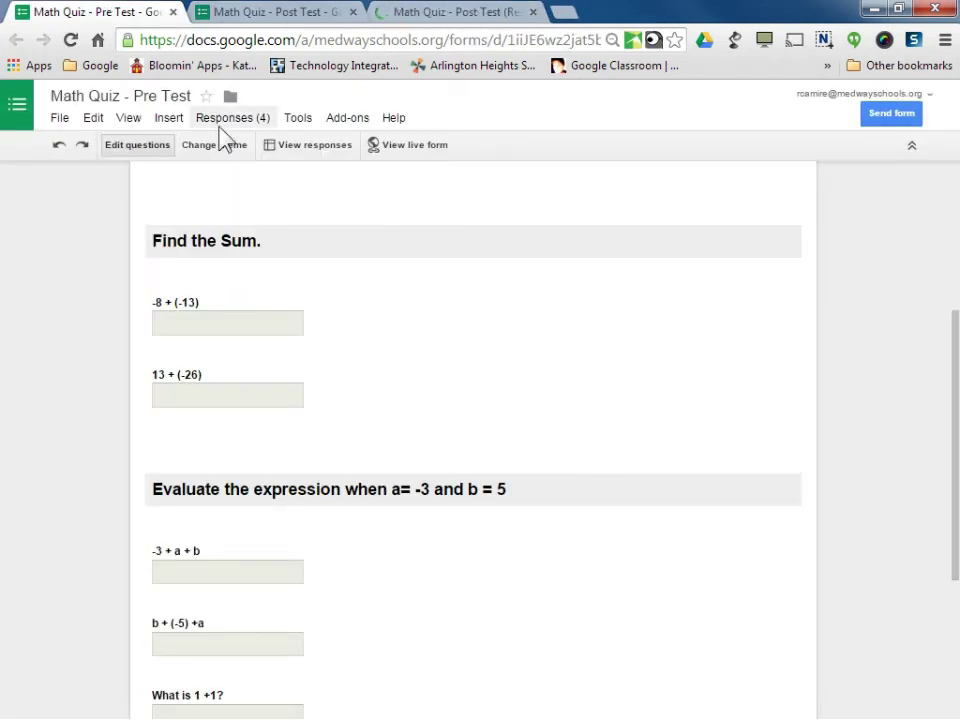
click(313, 148)
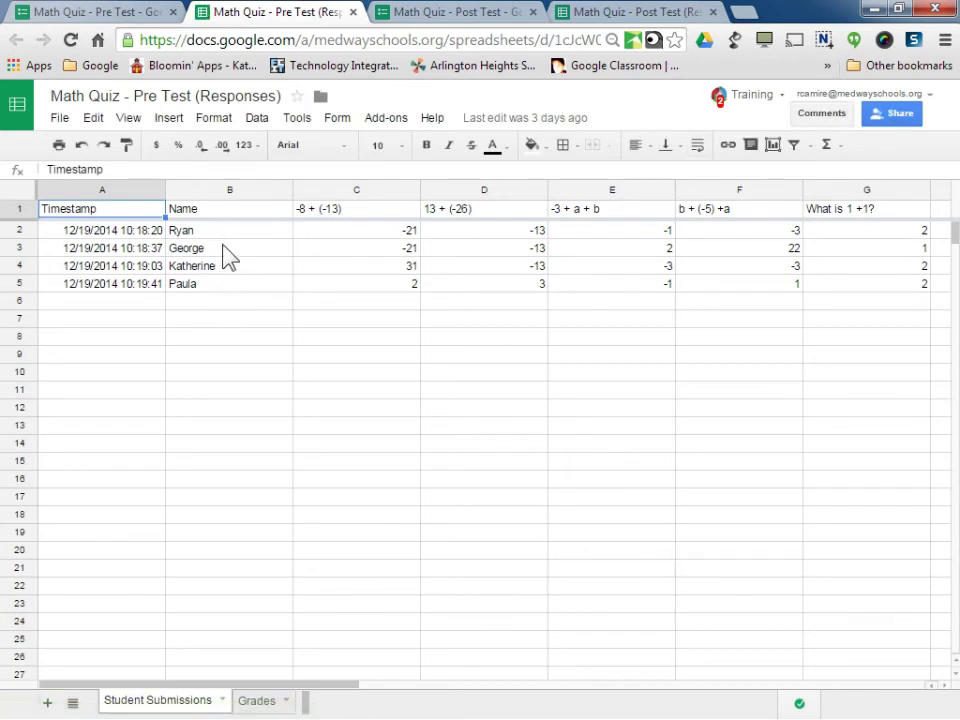
Step: Examine the student names and answers in the Pre Test and Post Test response spreadsheets
click(196, 232)
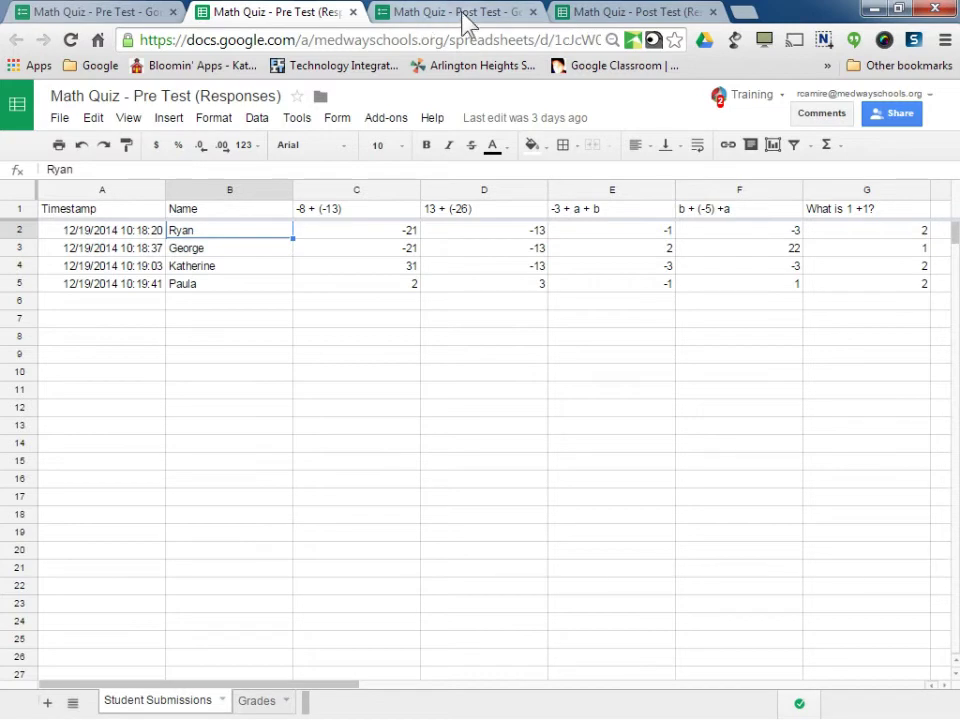
click(666, 18)
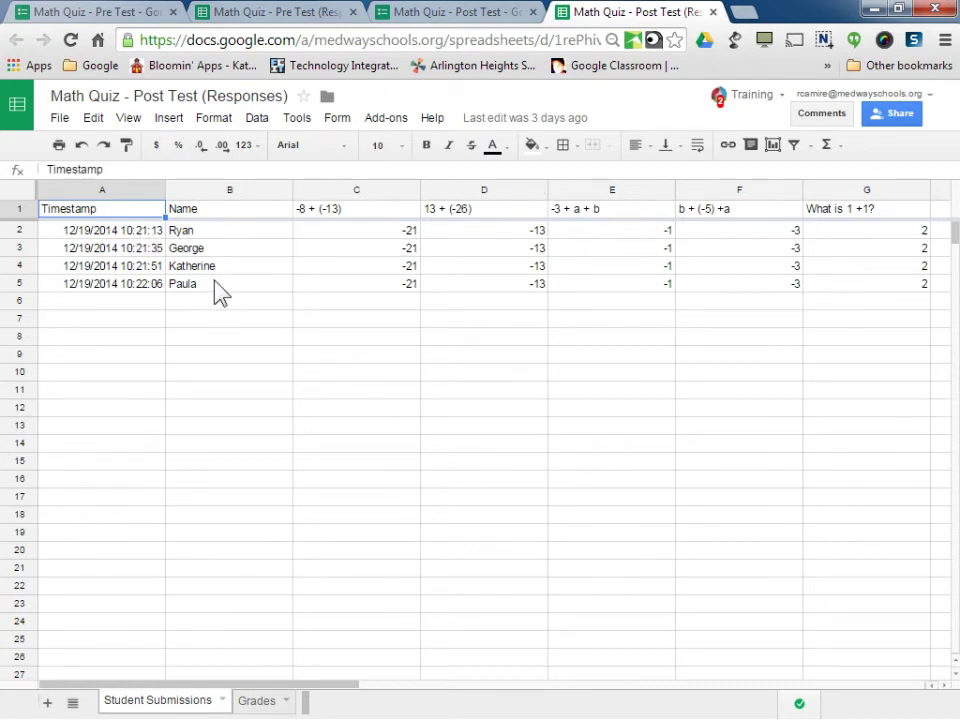
click(262, 12)
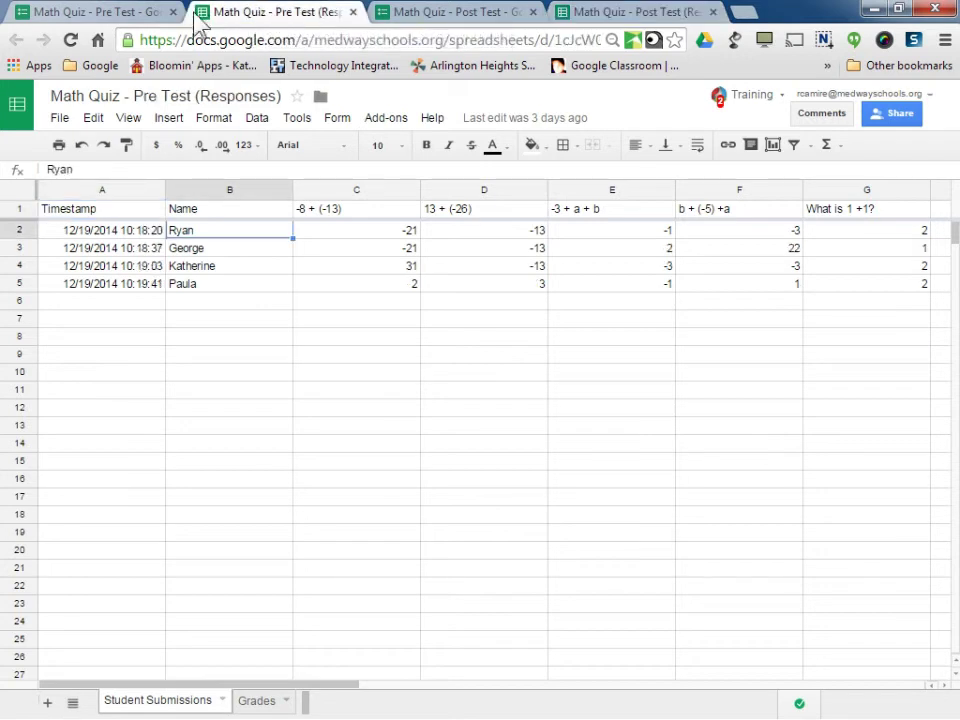
Step: Close both form tabs, keeping only the two response spreadsheets open with the Pre Test responses in view
click(175, 12)
click(354, 13)
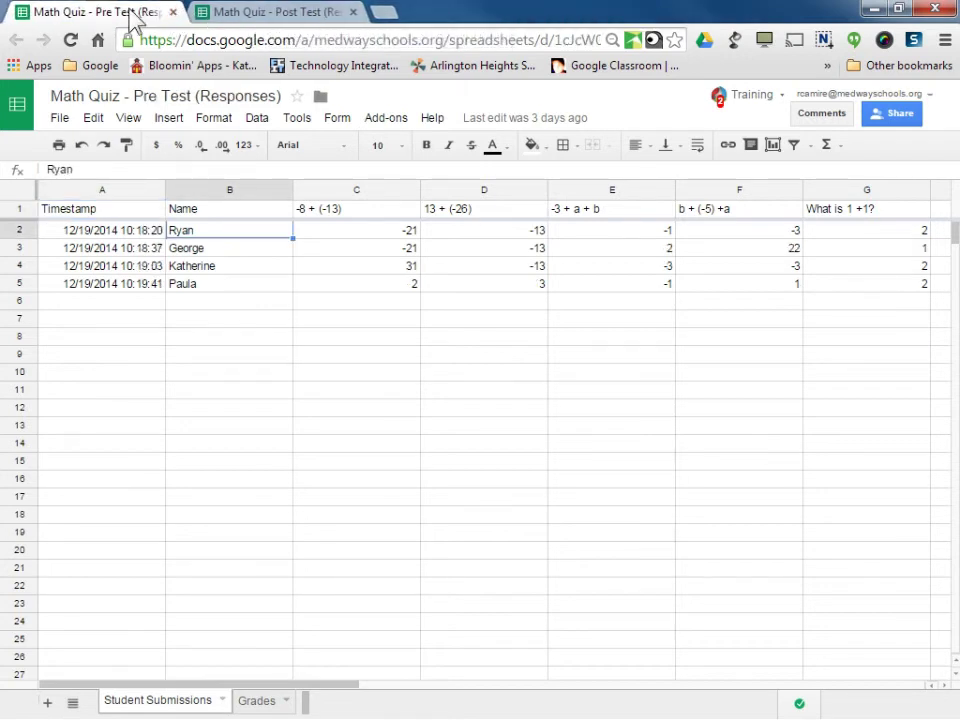
click(272, 18)
click(146, 15)
click(281, 19)
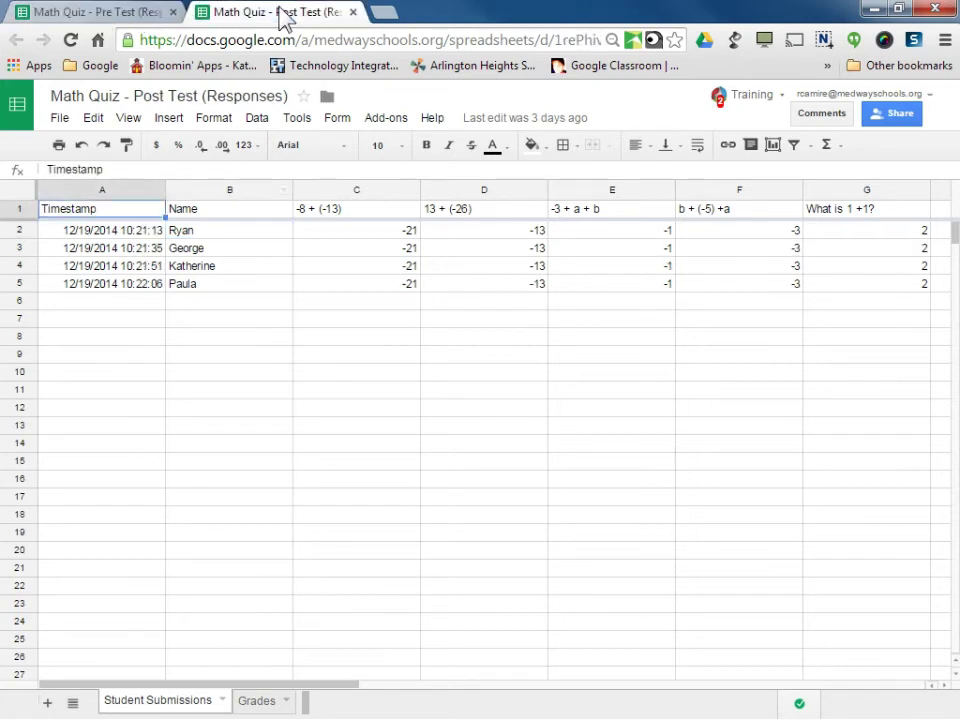
click(129, 18)
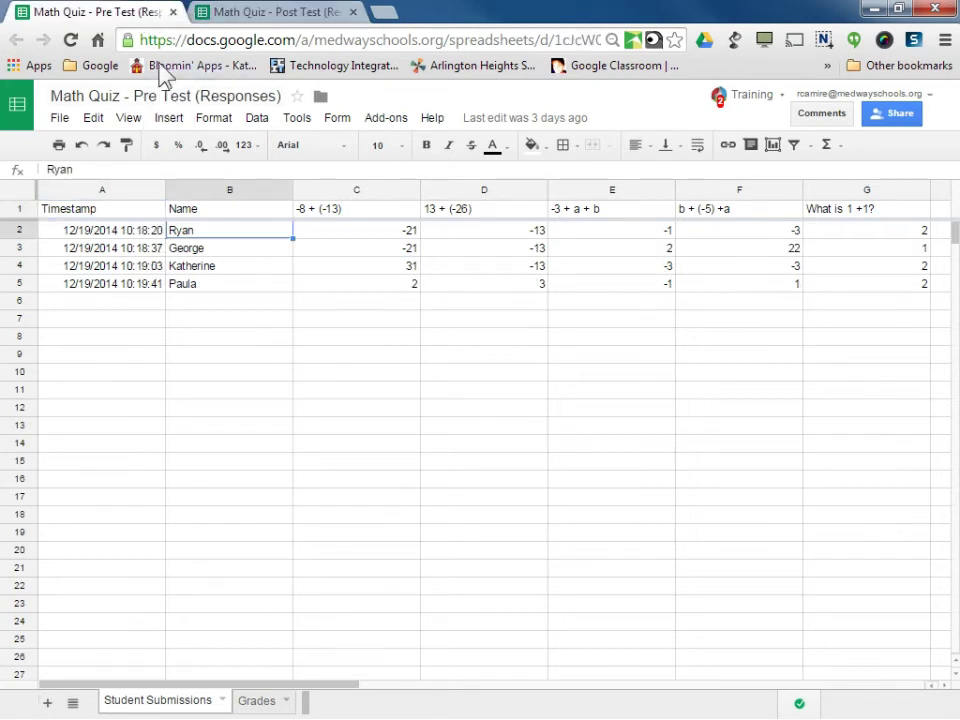
Step: Review the Grades sheet of the Pre Test responses, including the per-student scores and all question columns
click(255, 700)
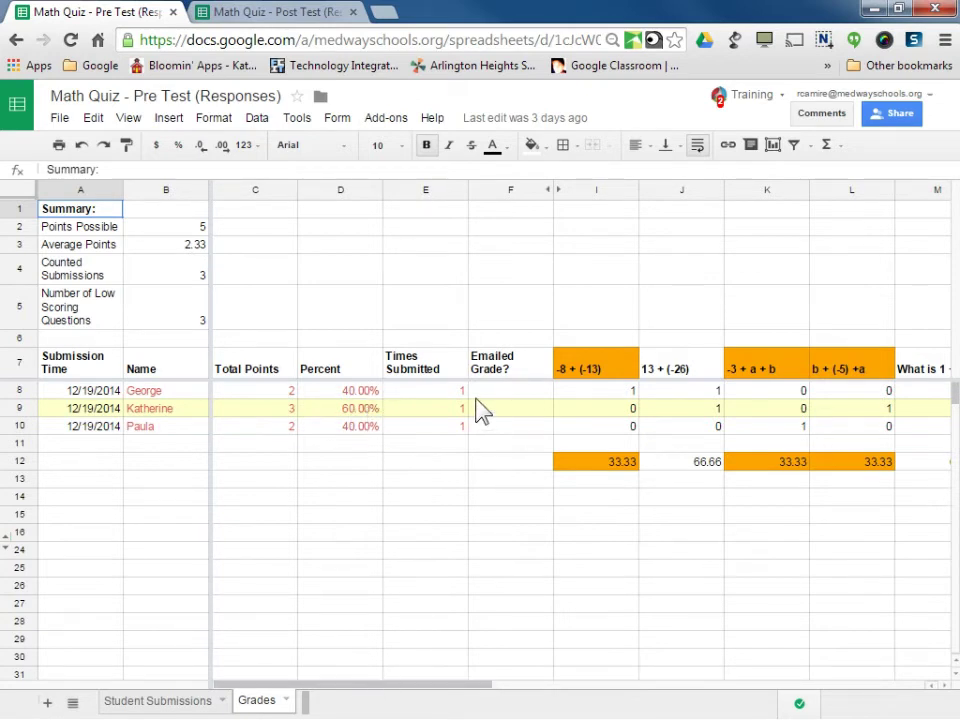
drag(427, 690, 476, 690)
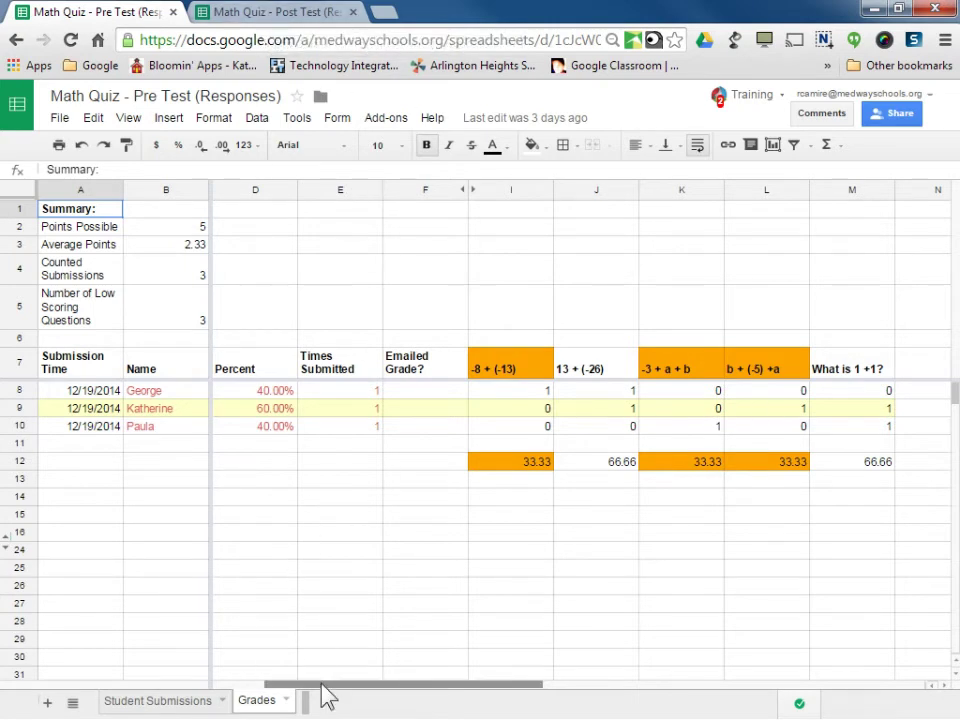
drag(326, 685, 262, 685)
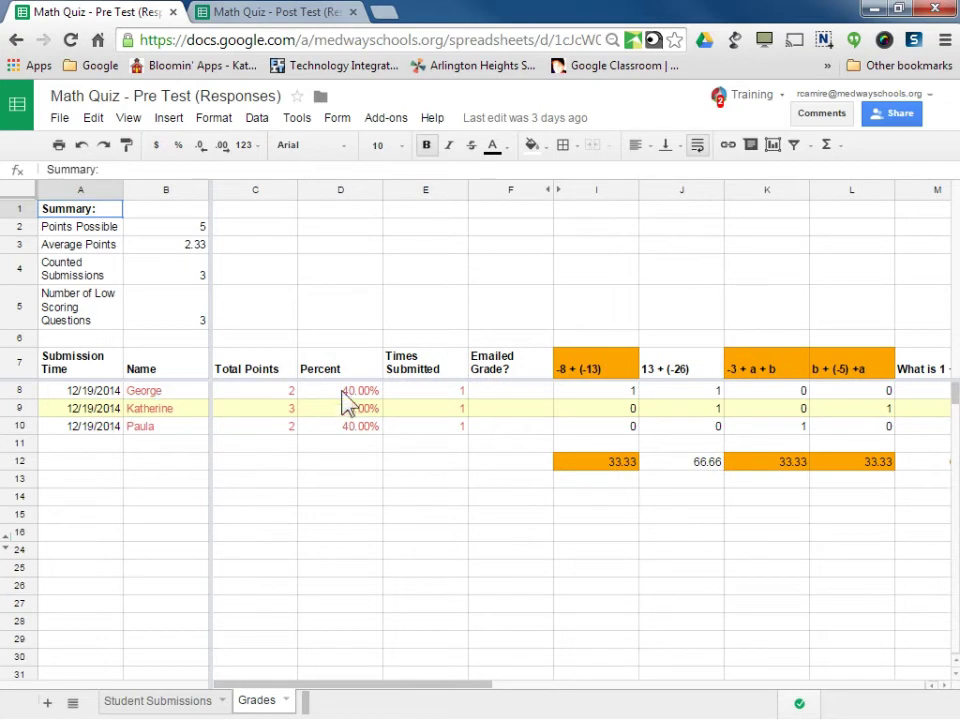
Step: Review the student scores and question results on the Grades sheet of the Post Test responses
click(266, 12)
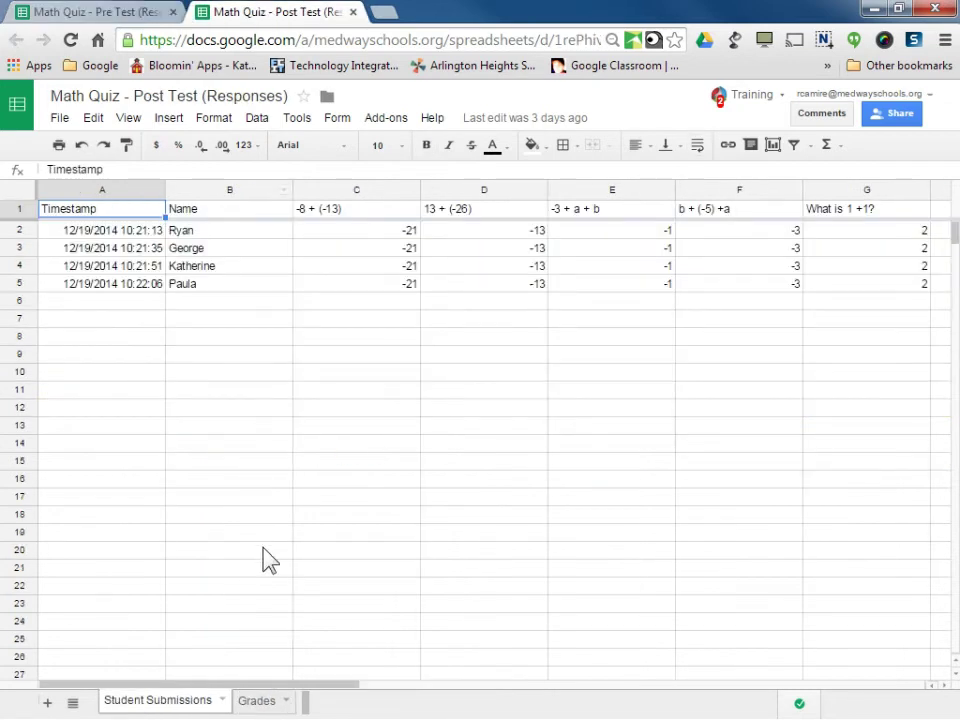
click(257, 701)
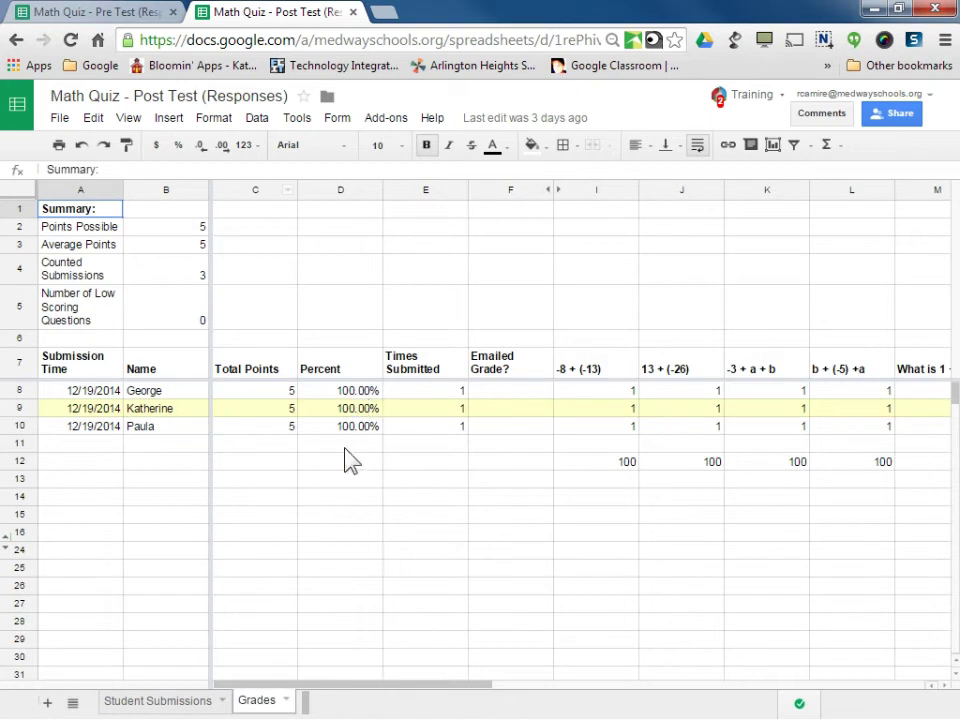
mouse_move(377, 686)
mouse_down()
mouse_move(510, 688)
mouse_move(396, 688)
mouse_up()
Step: Add a new sheet to the Post Test responses spreadsheet and name it Student Analysis
click(48, 704)
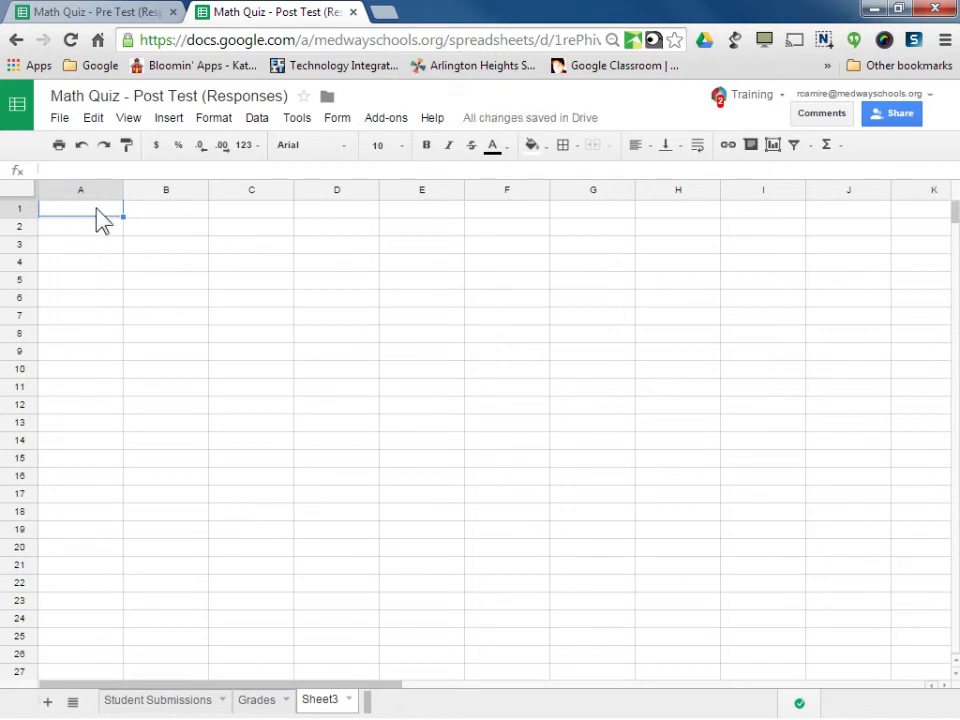
click(349, 700)
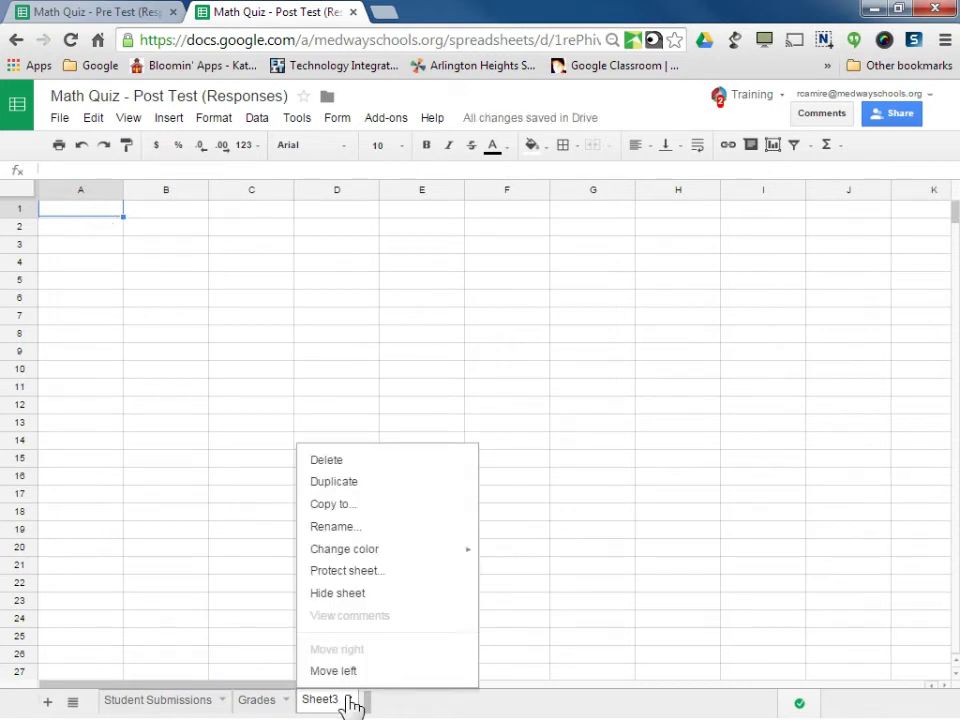
click(367, 528)
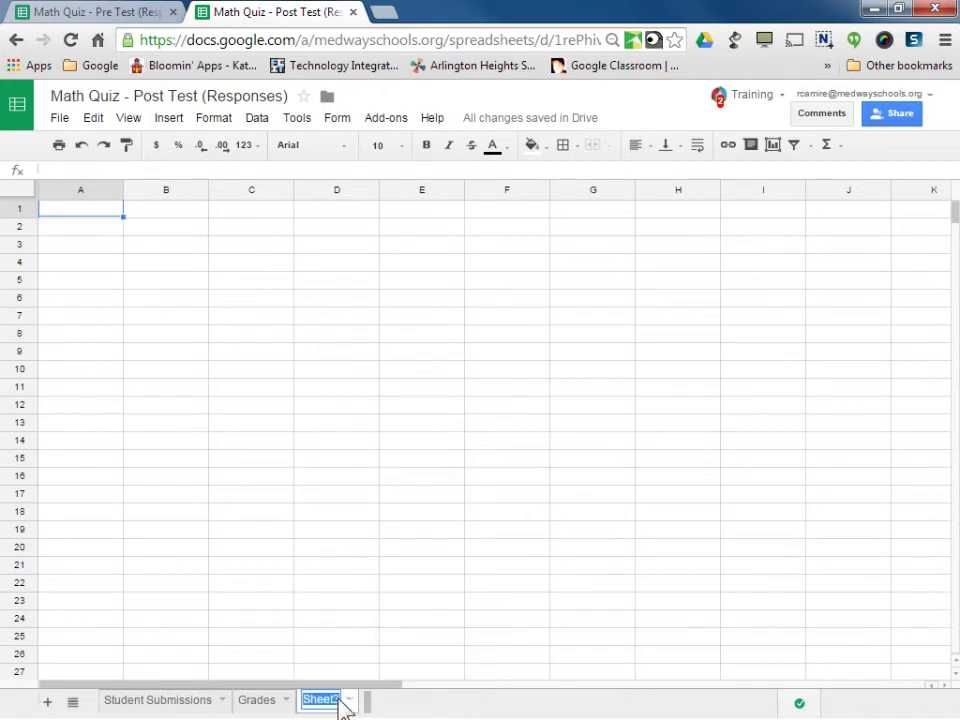
text(Stu)
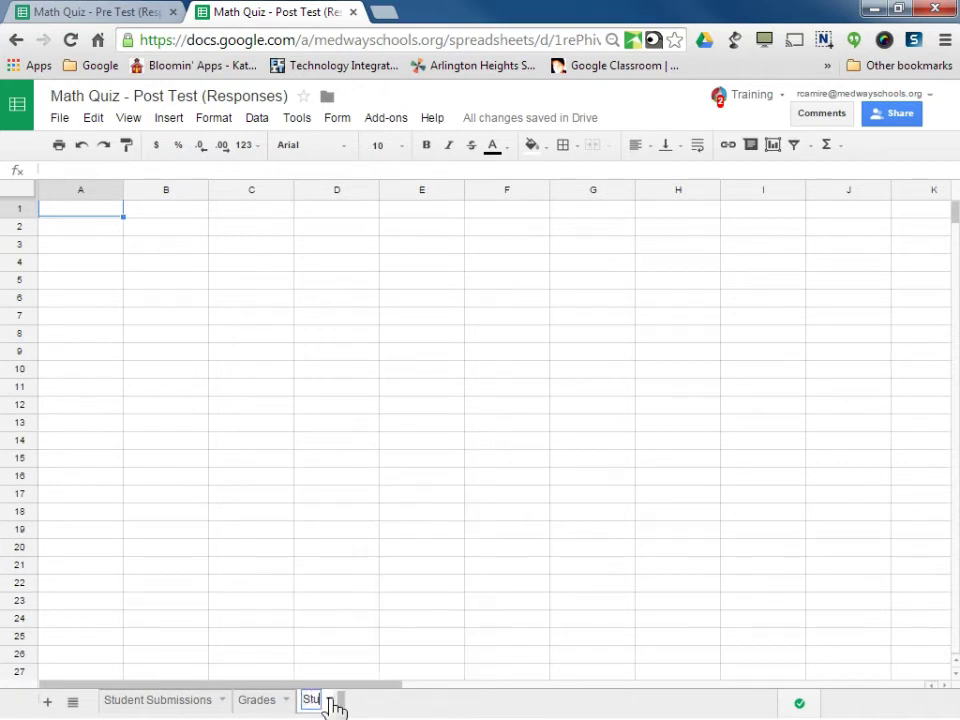
text(dent Analysis)
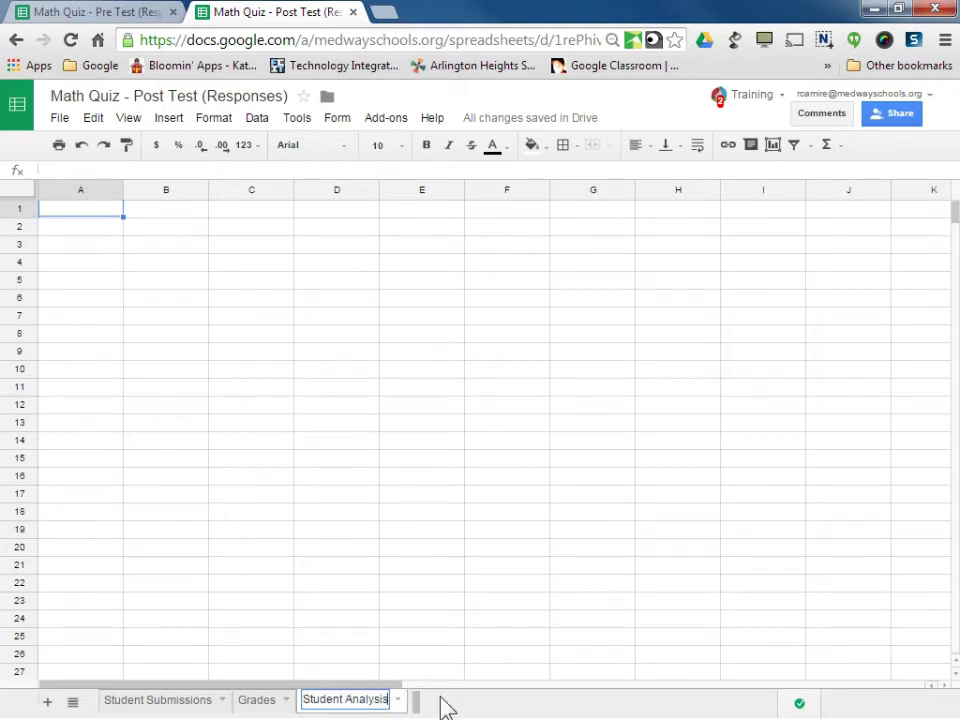
key(Return)
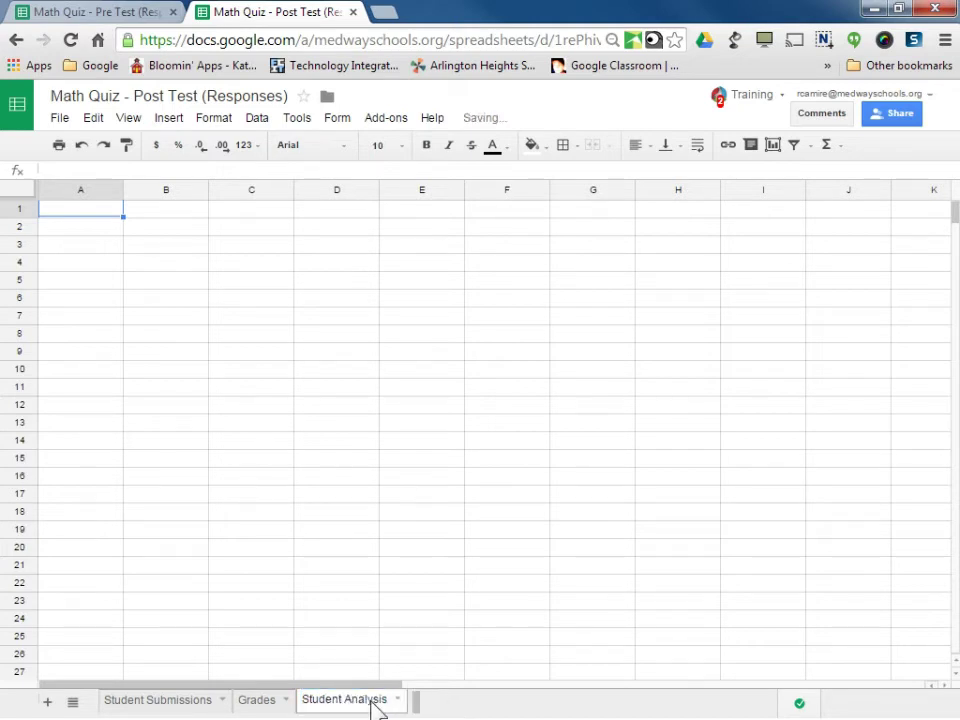
Step: Add another sheet to the Post Test responses spreadsheet and name it Question Analysis
click(47, 703)
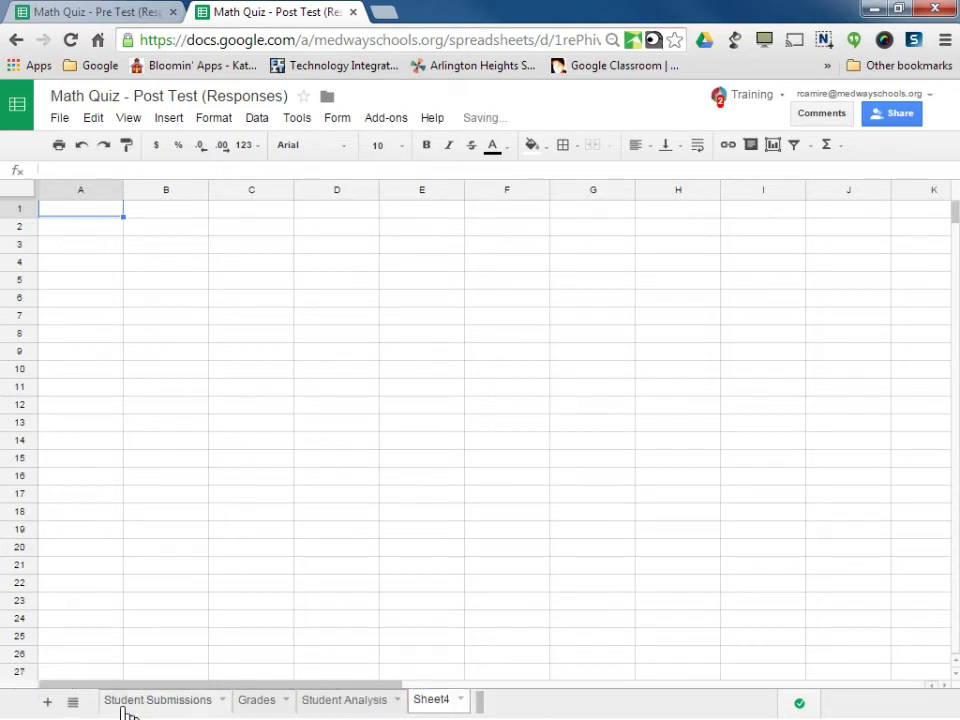
click(463, 700)
click(488, 526)
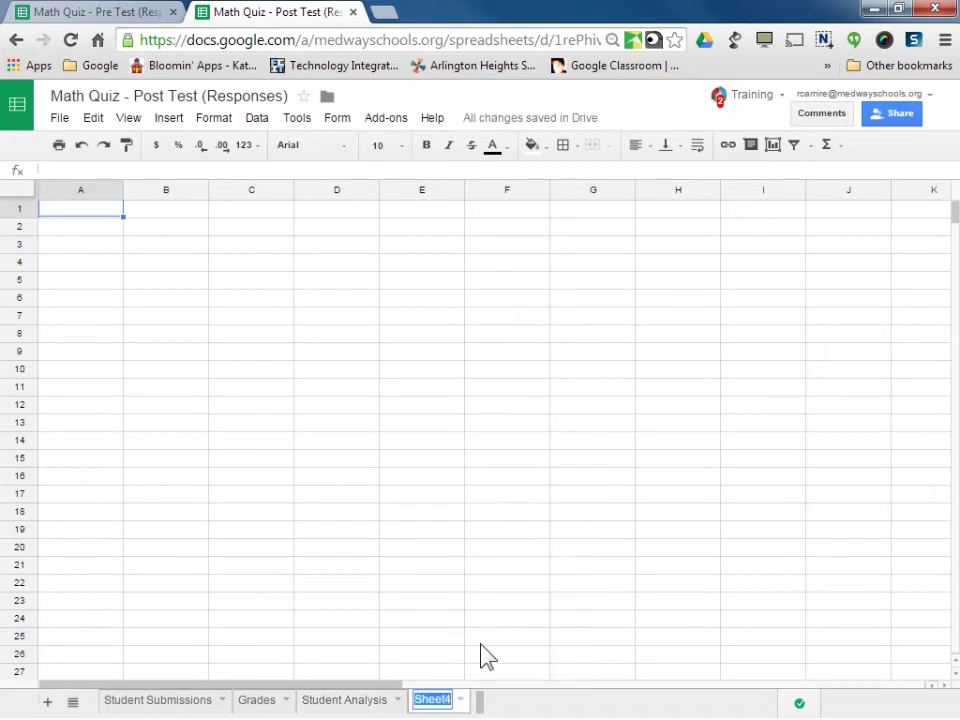
text(Grade)
key(BackSpace)
key(BackSpace)
key(BackSpace)
key(BackSpace)
key(BackSpace)
text(Question Analysis)
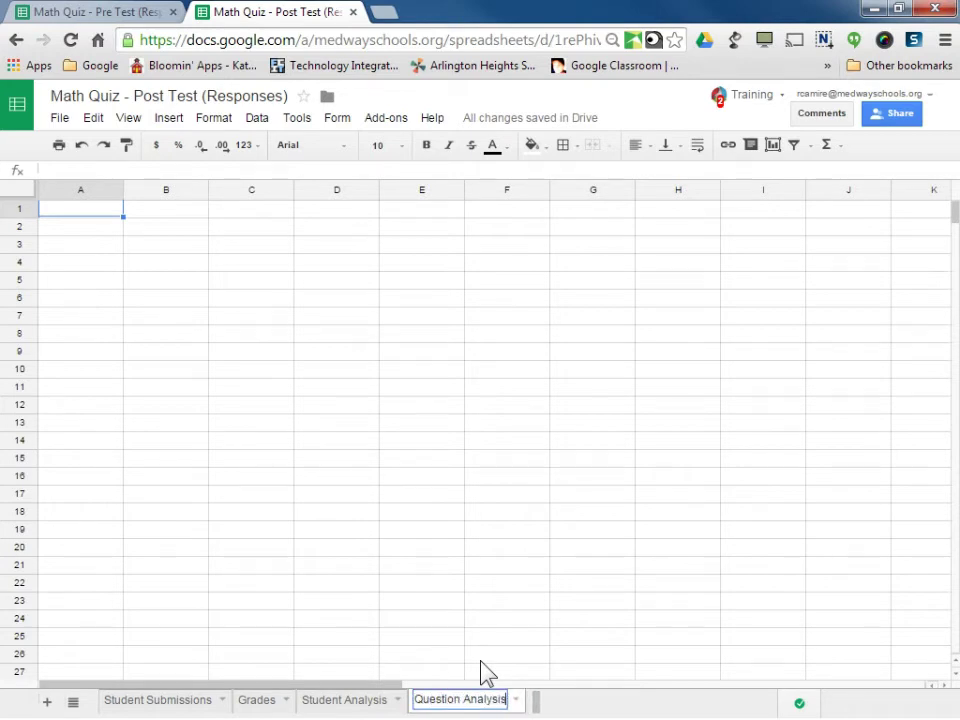
key(Return)
Step: Enter the headers Name, Pre Test, Post Test, Point Gain and % Growth in row 1 of the Student Analysis sheet
click(372, 700)
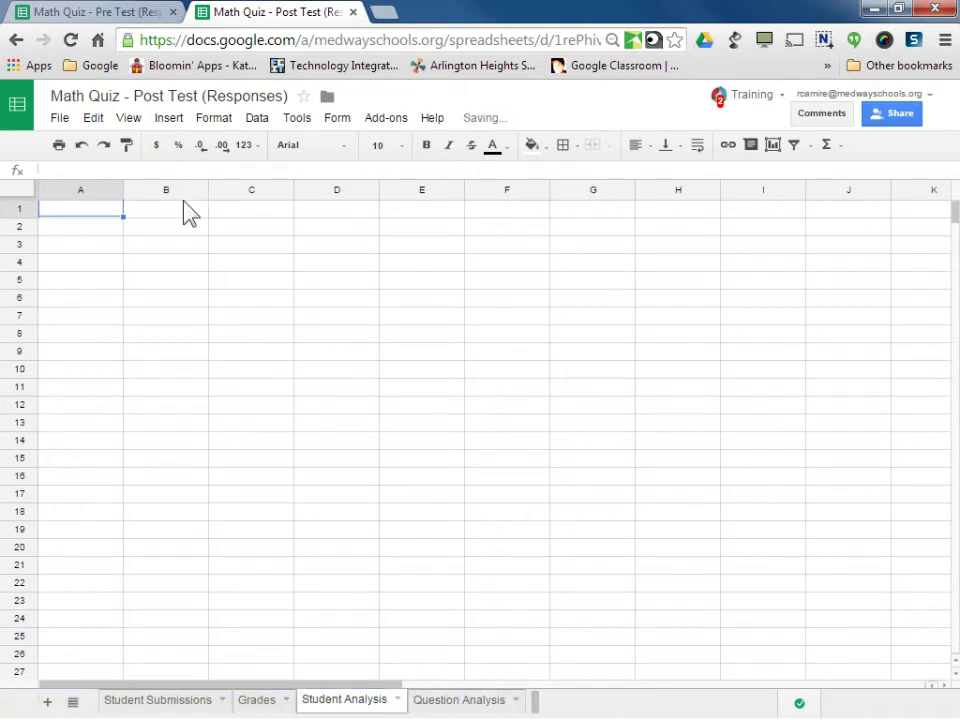
text(Name)
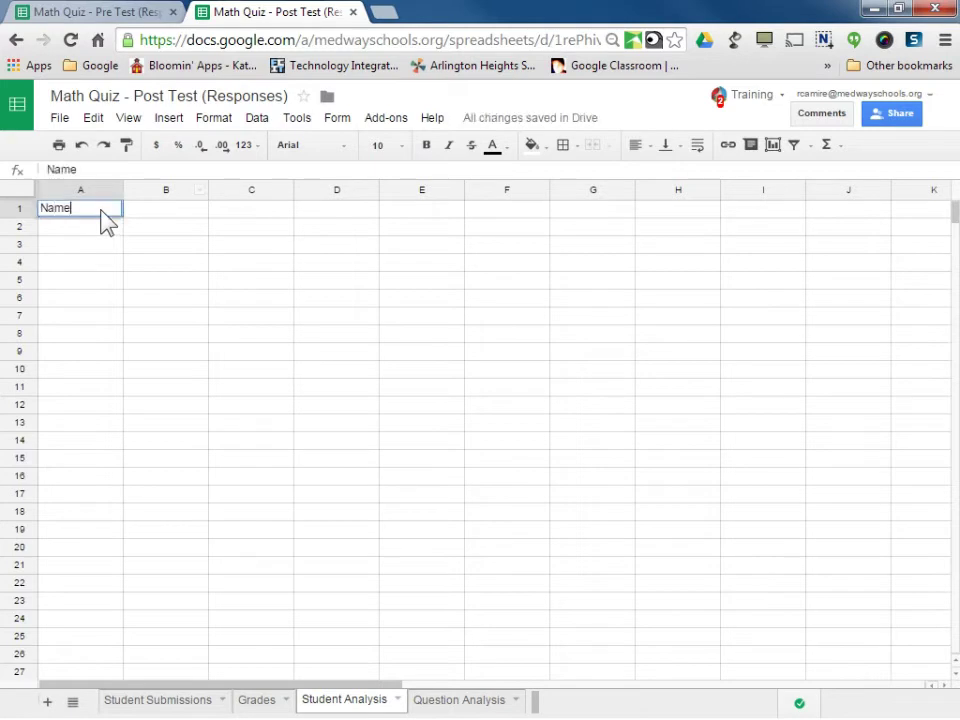
key(Tab)
text(Pre Test)
key(Tab)
text(Pos)
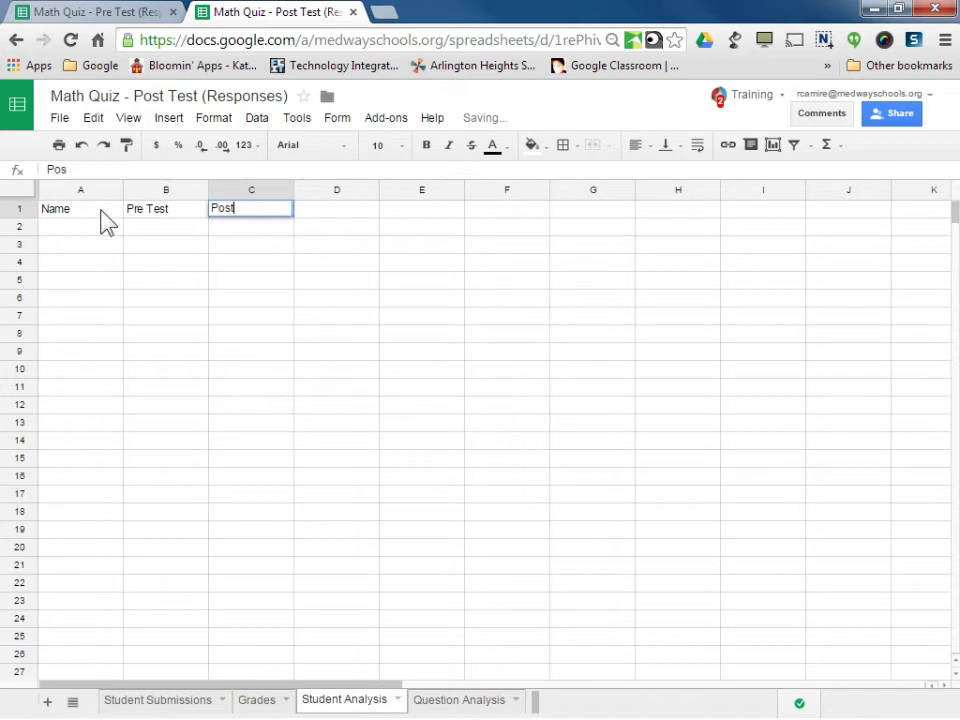
key(Tab)
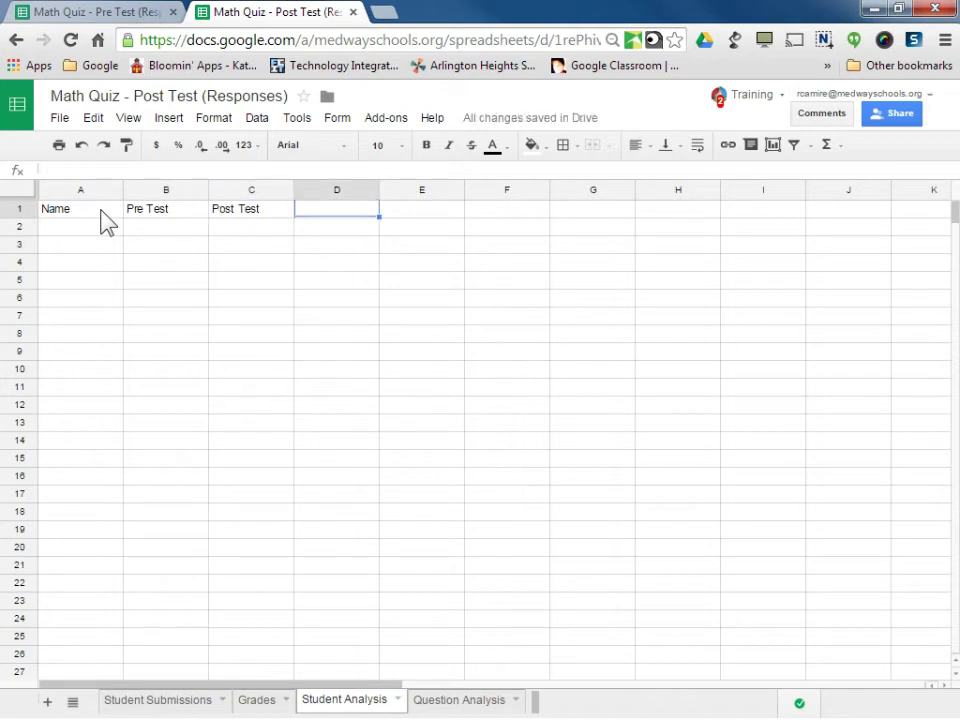
text(Po)
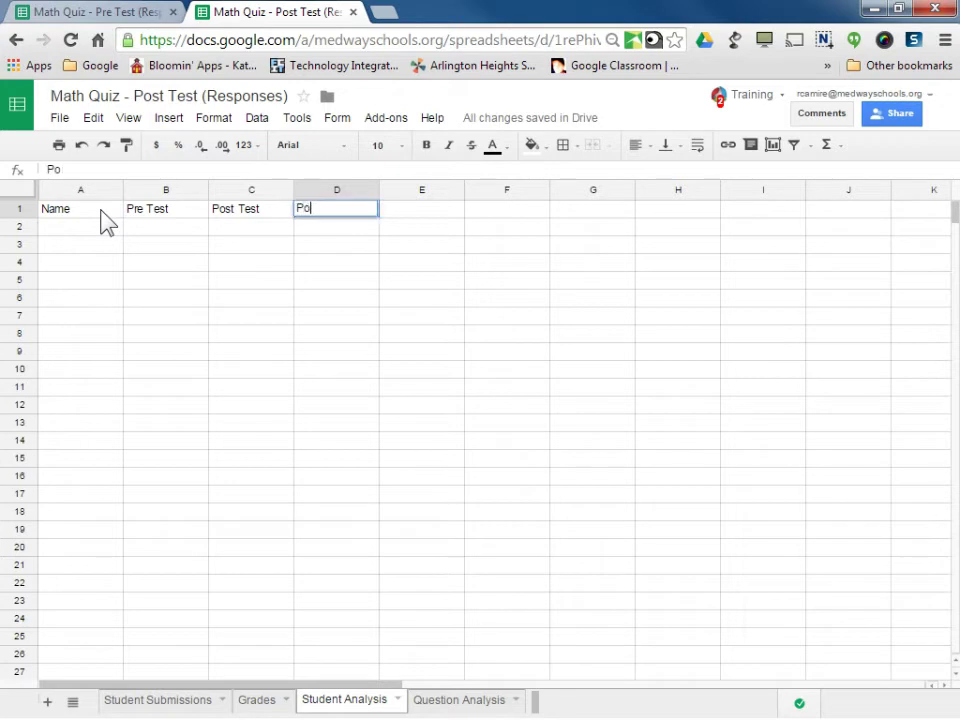
text(int Gain)
key(Tab)
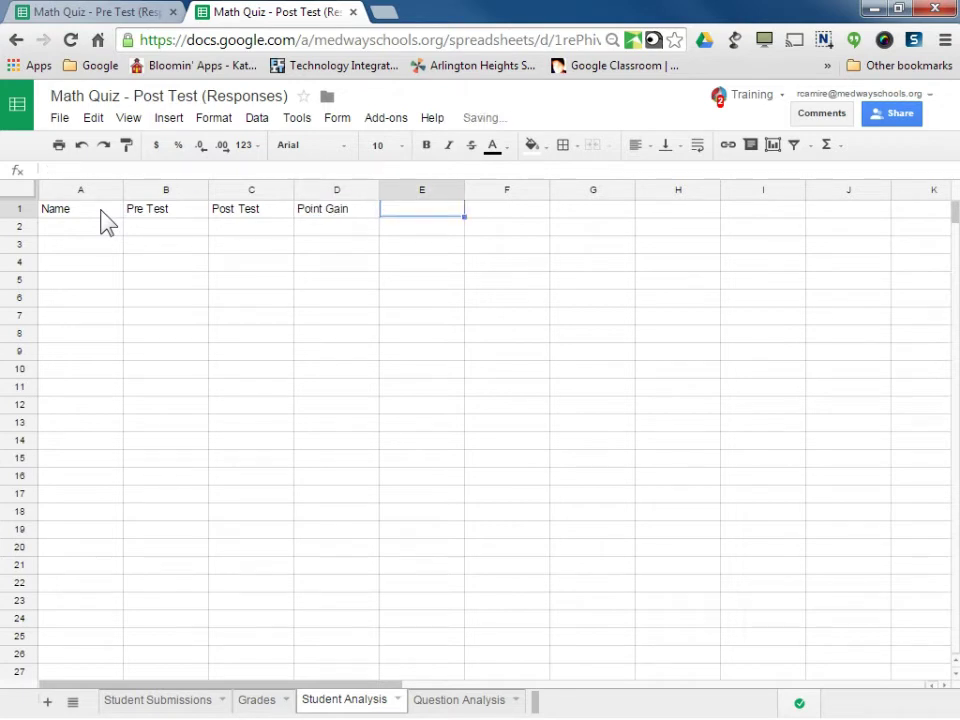
text(% Growth)
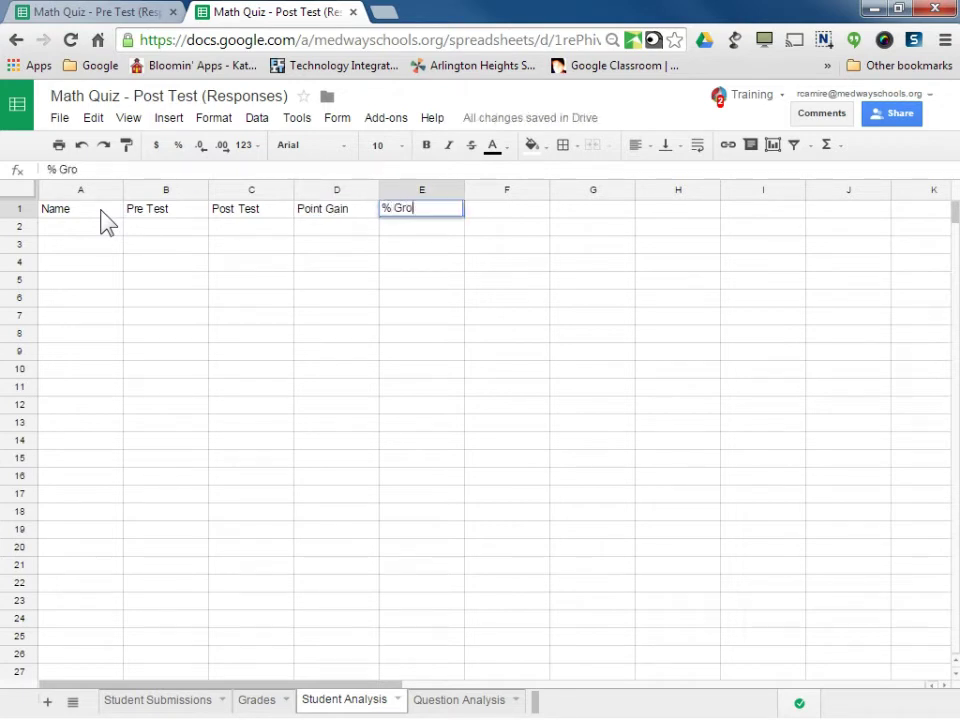
click(491, 281)
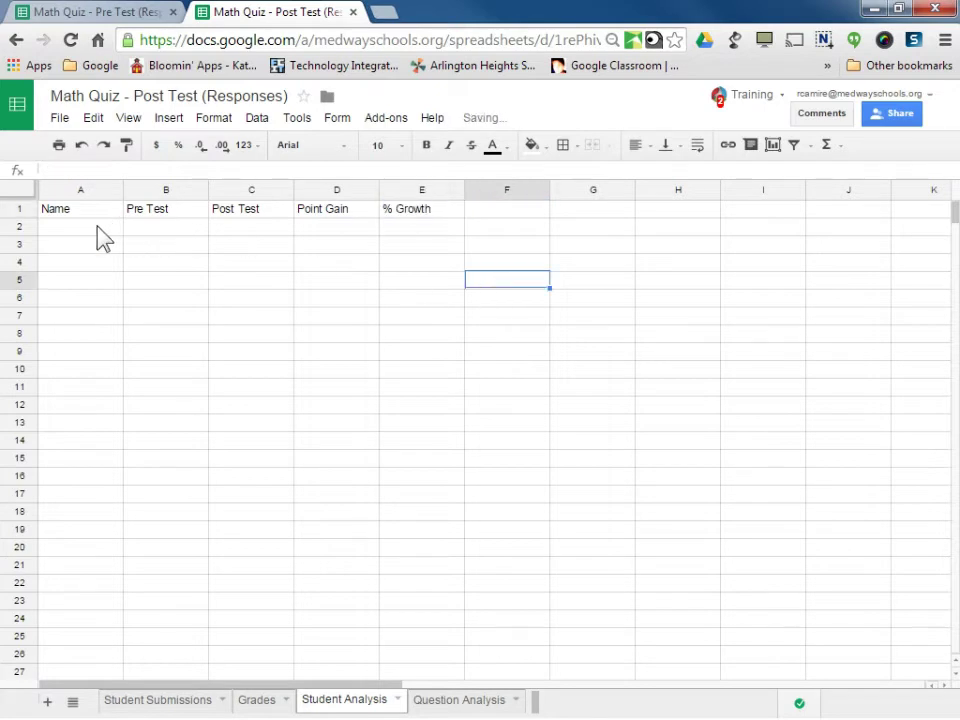
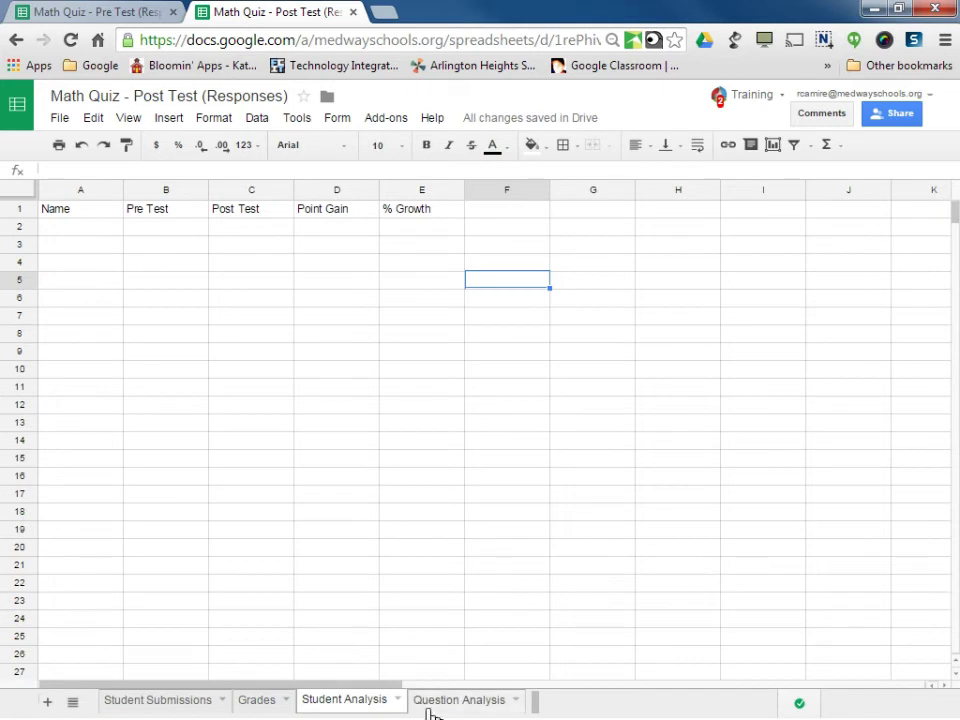
Step: Paste the student names into A2:A4 under the Name header on the Student Analysis sheet
click(79, 227)
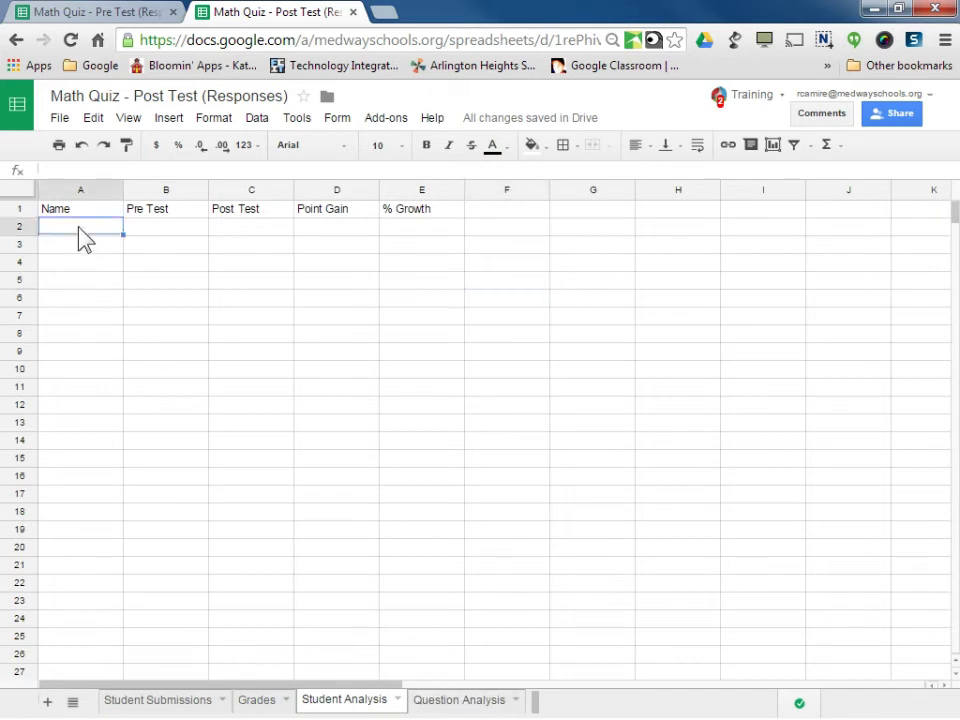
text(George Katherine Paula)
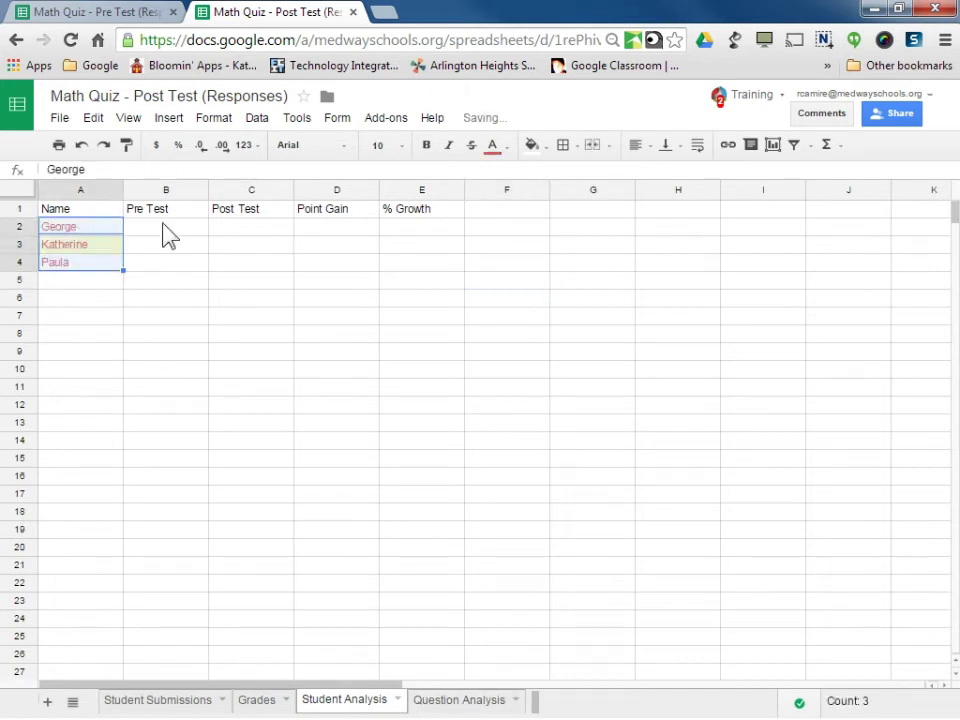
Step: Paste the names from the Post Test Grades sheet beside the Student Analysis names to compare their order, and clear them again
click(257, 700)
click(180, 392)
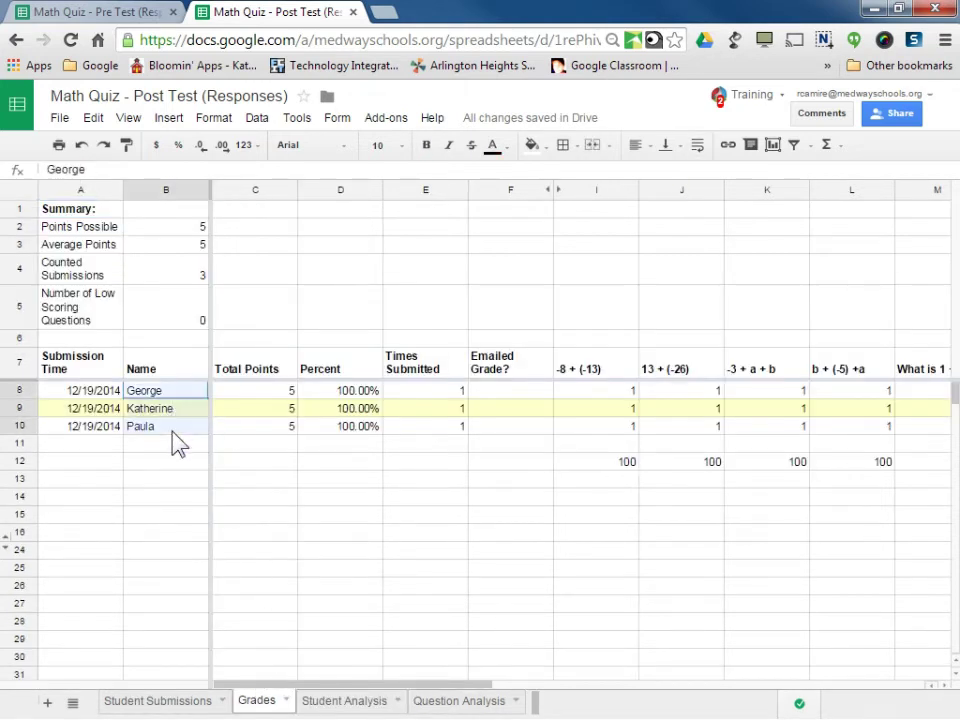
right_click(180, 430)
click(205, 400)
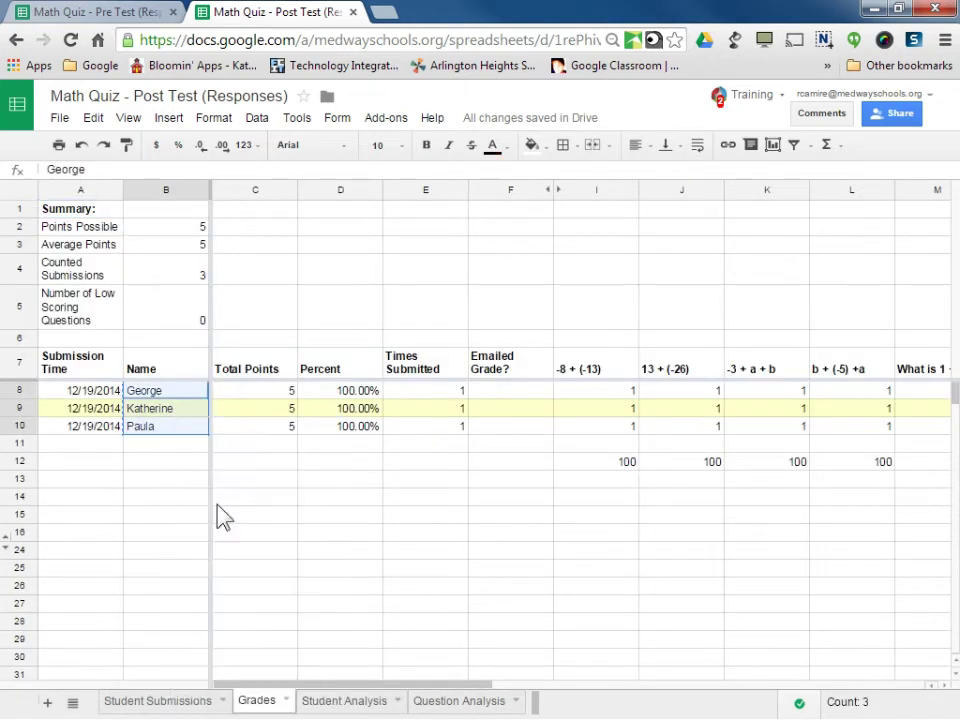
key(ctrl+shift+Page_Down)
key(ctrl+v)
click(147, 237)
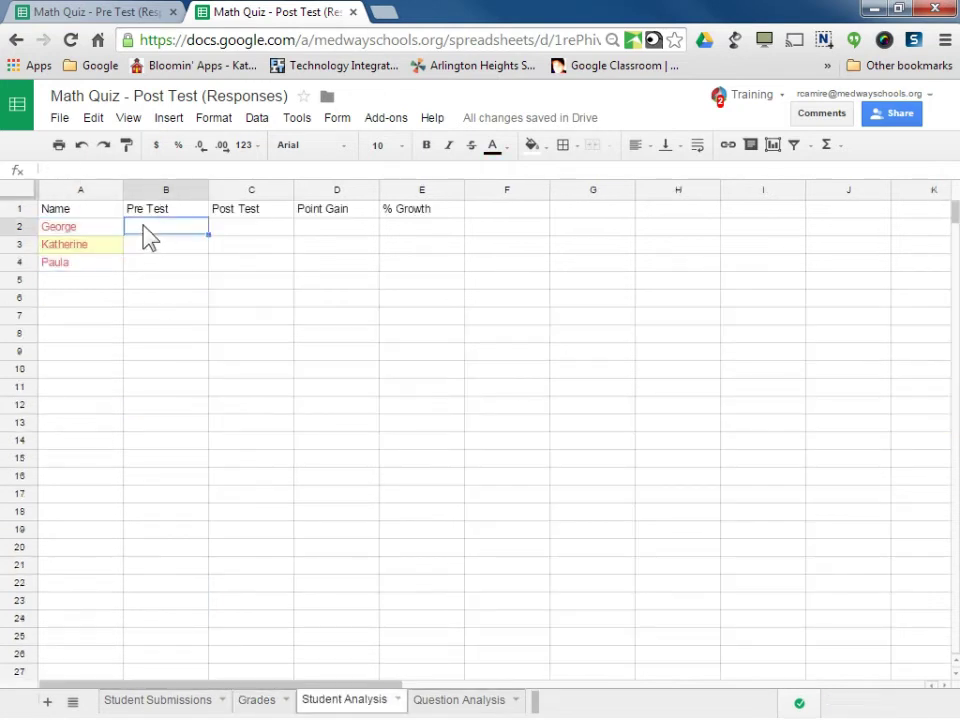
key(ctrl+v)
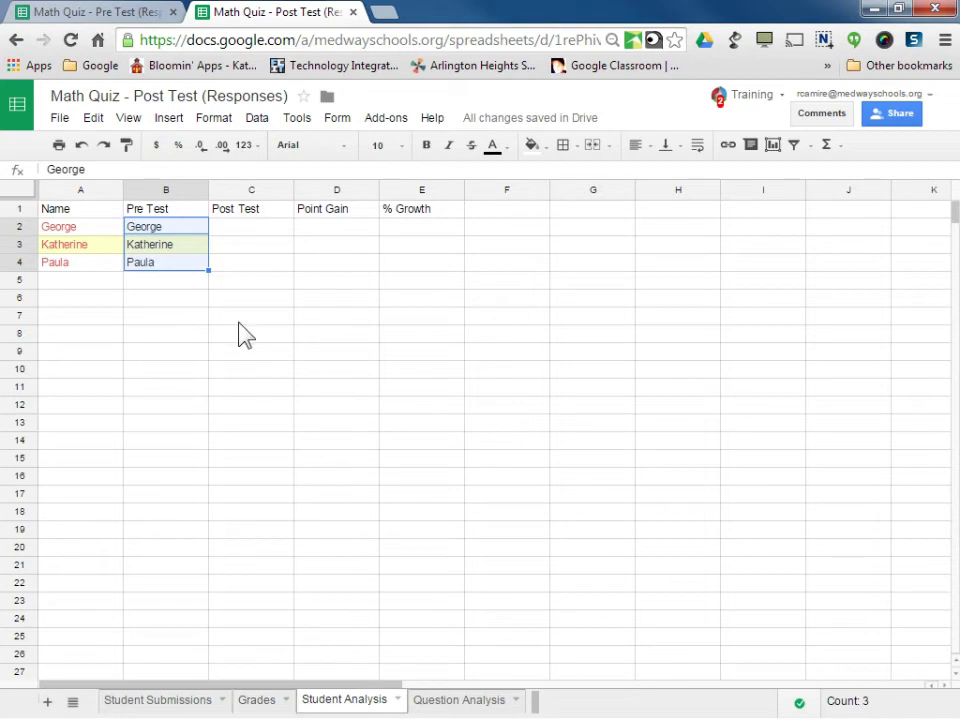
key(Delete)
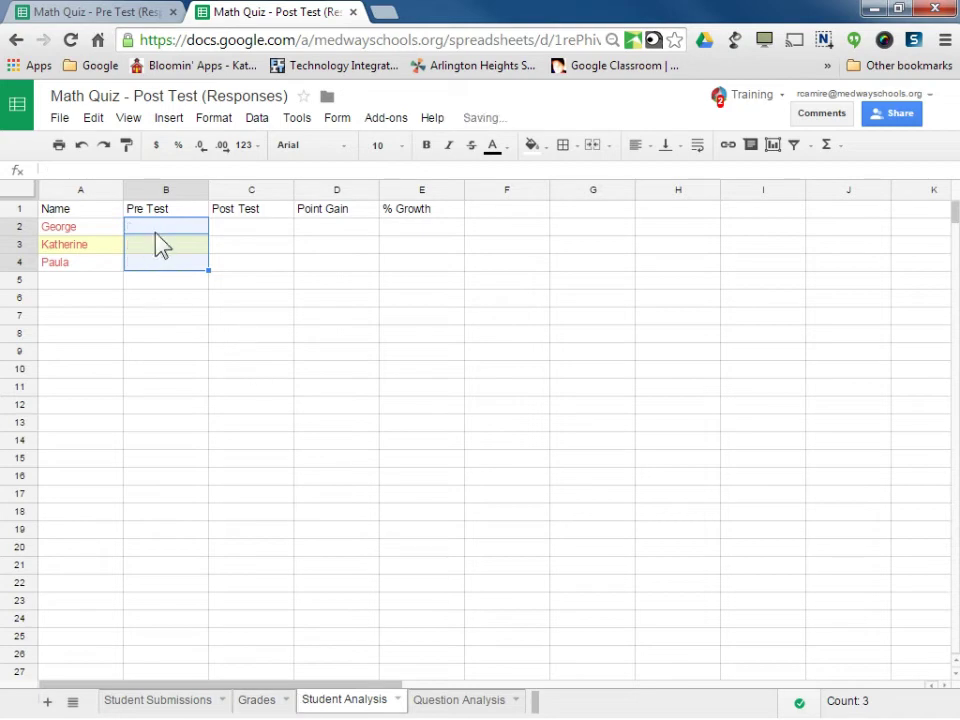
Step: Sort the Grades sheet of the Post Test responses by the Name column from Z to A
click(285, 701)
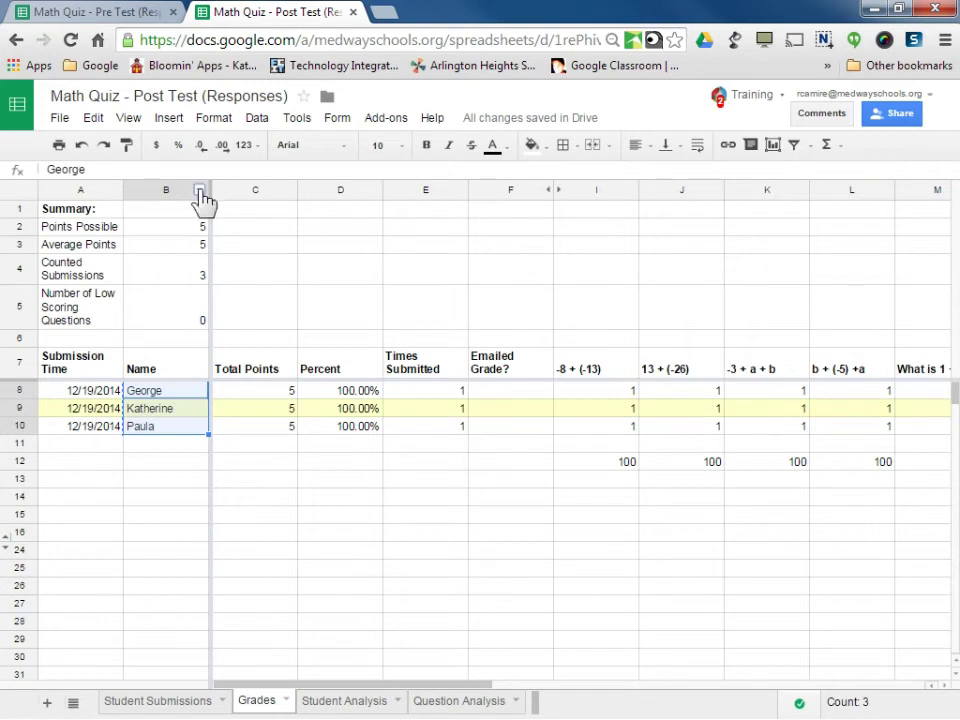
click(203, 197)
click(270, 458)
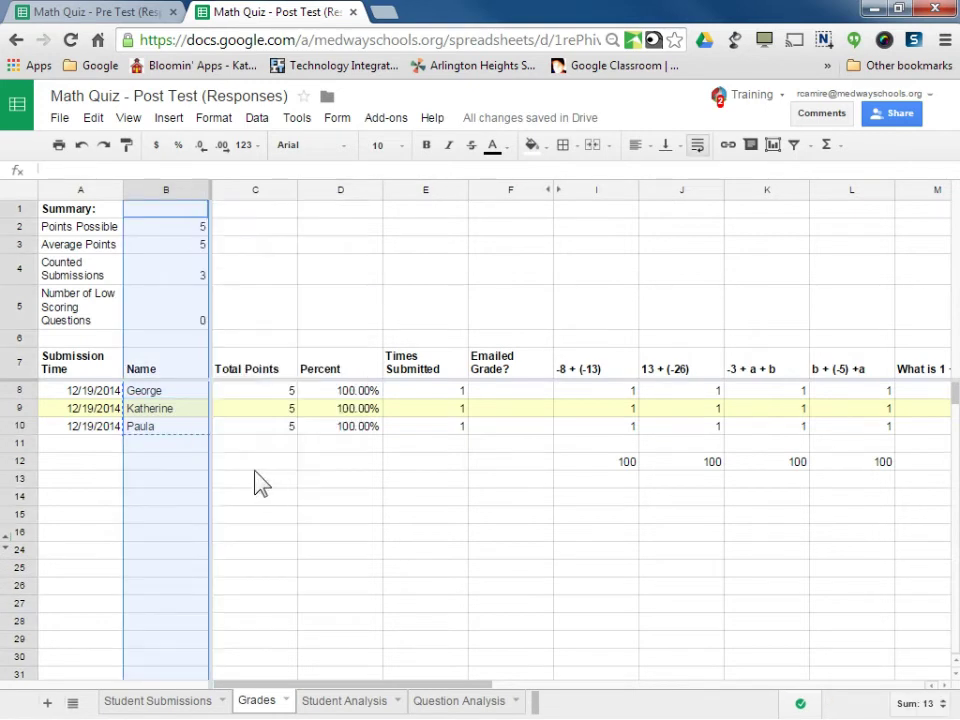
click(200, 190)
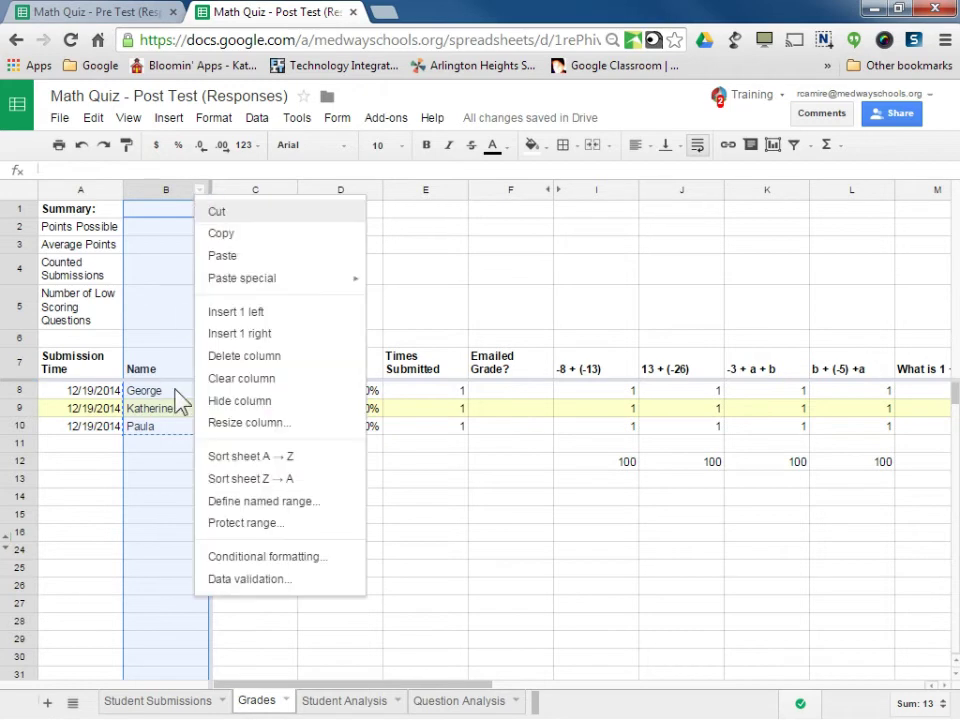
click(257, 460)
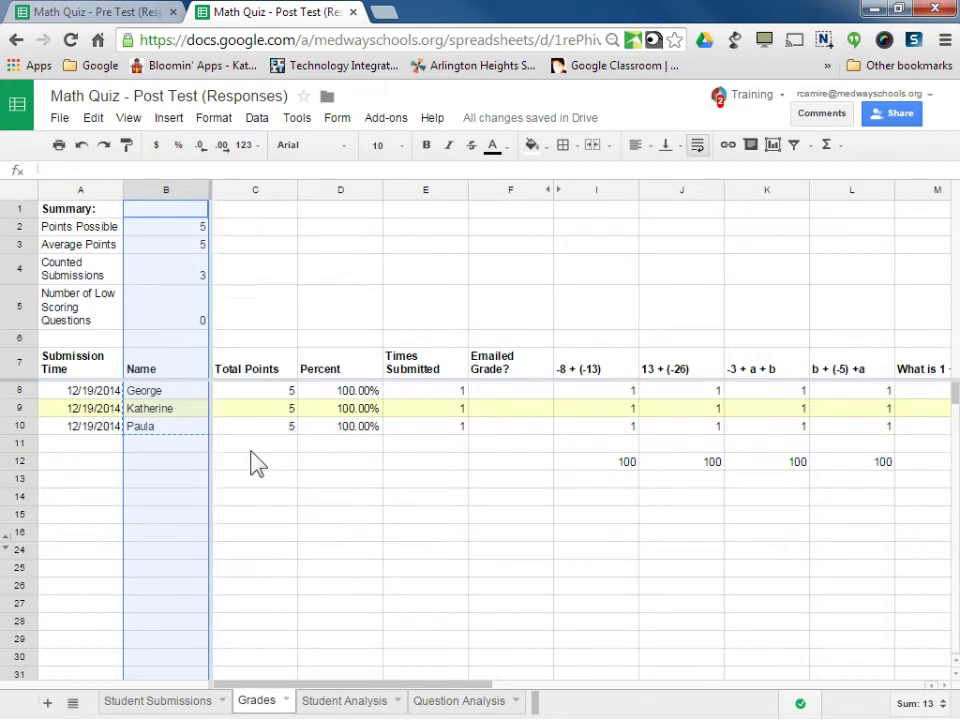
click(200, 191)
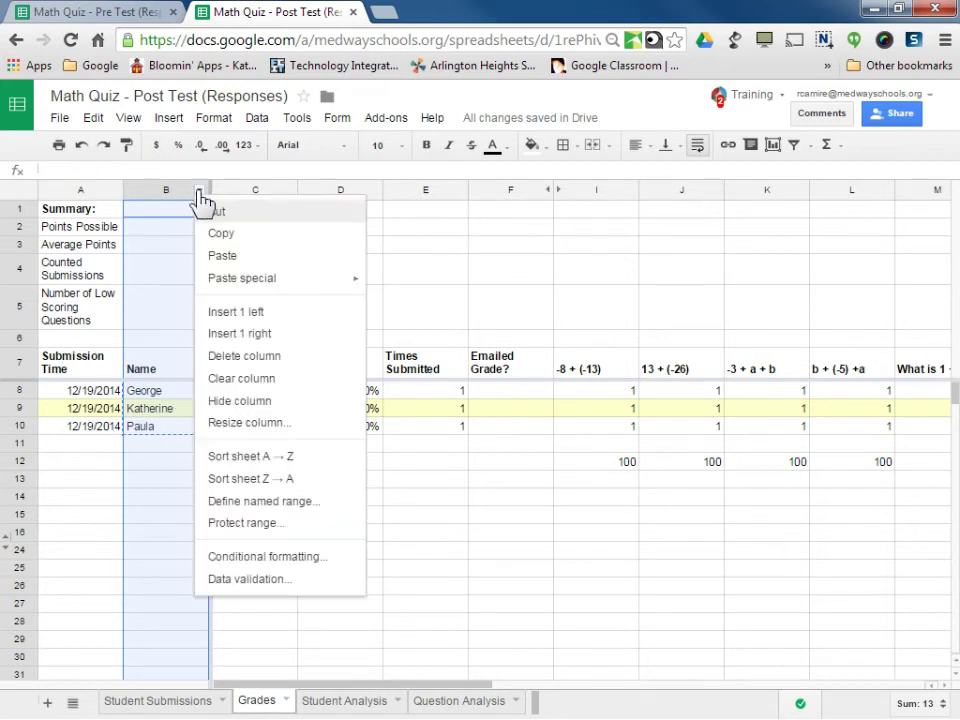
click(277, 480)
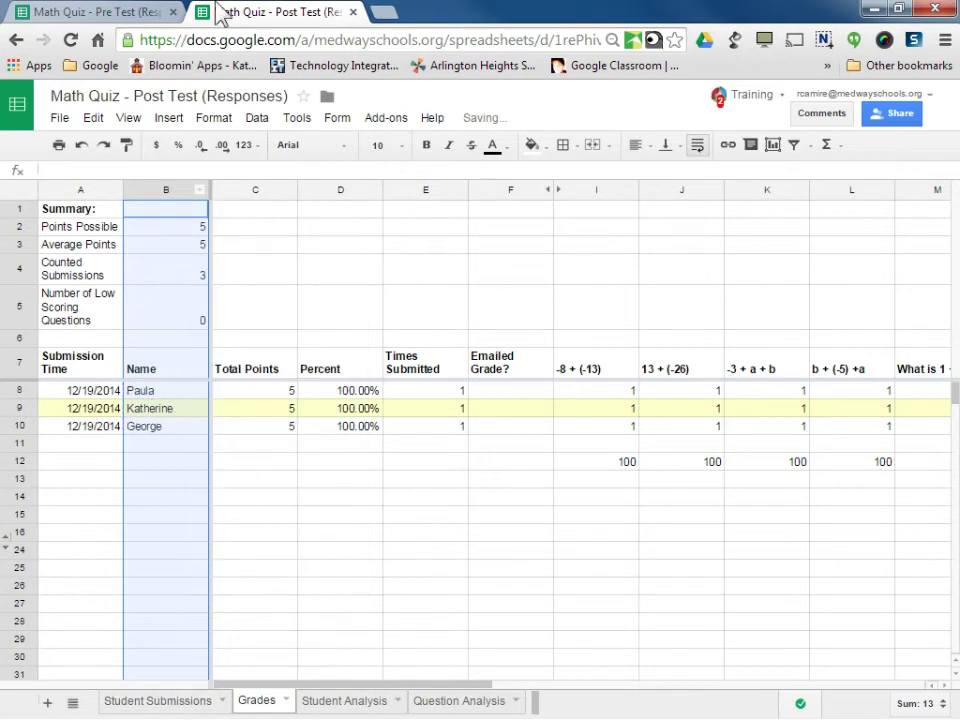
Step: Switch to the Pre Test responses and sort the Grades sheet by the Name column from Z to A
click(92, 12)
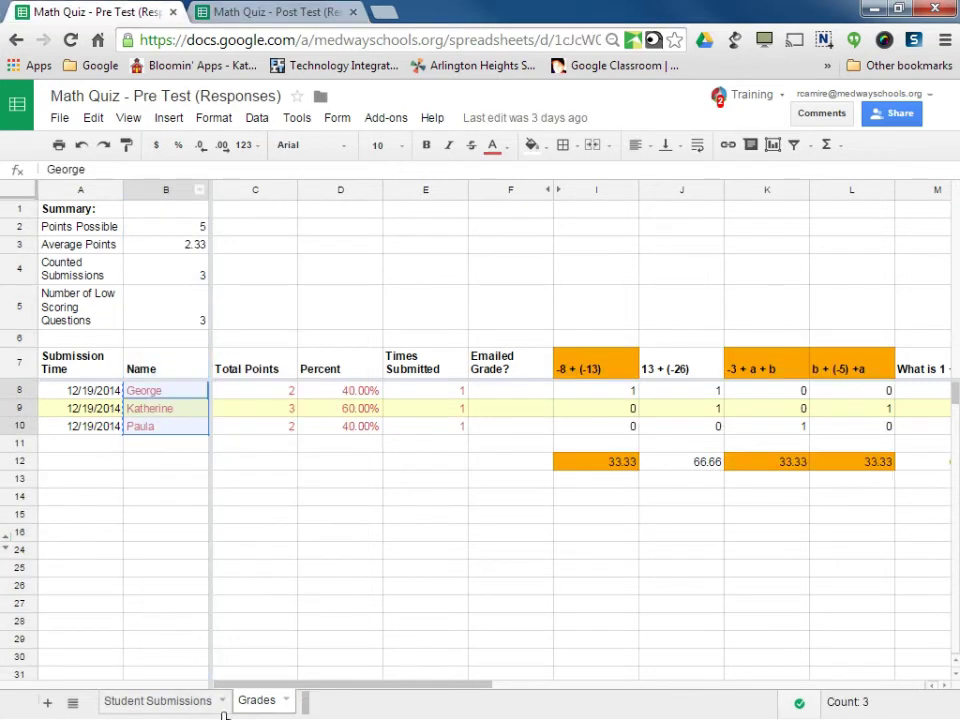
click(201, 190)
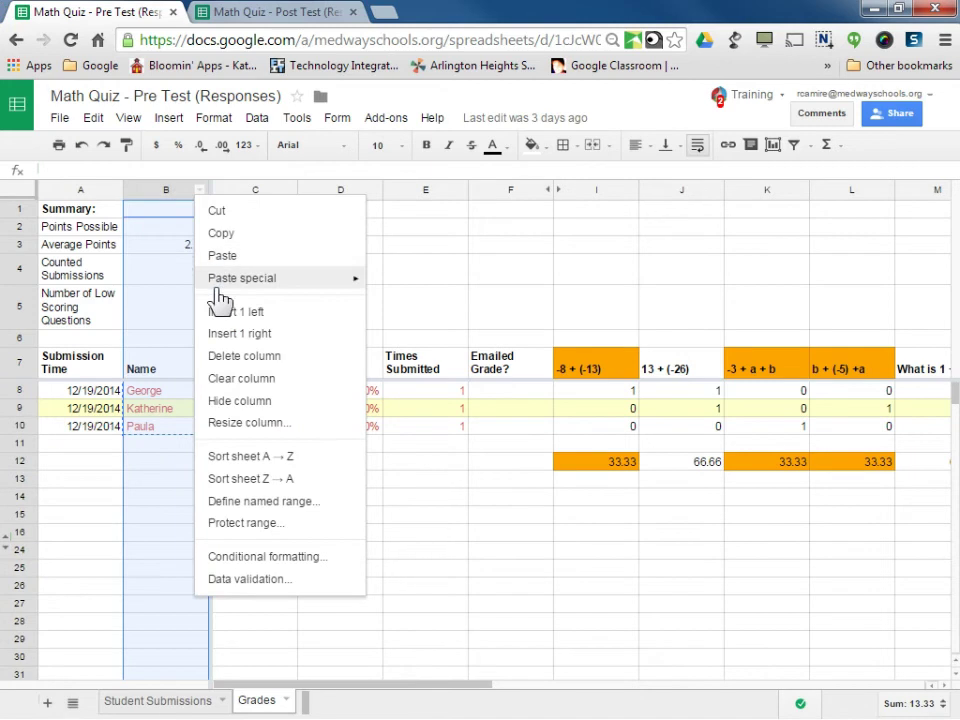
click(277, 479)
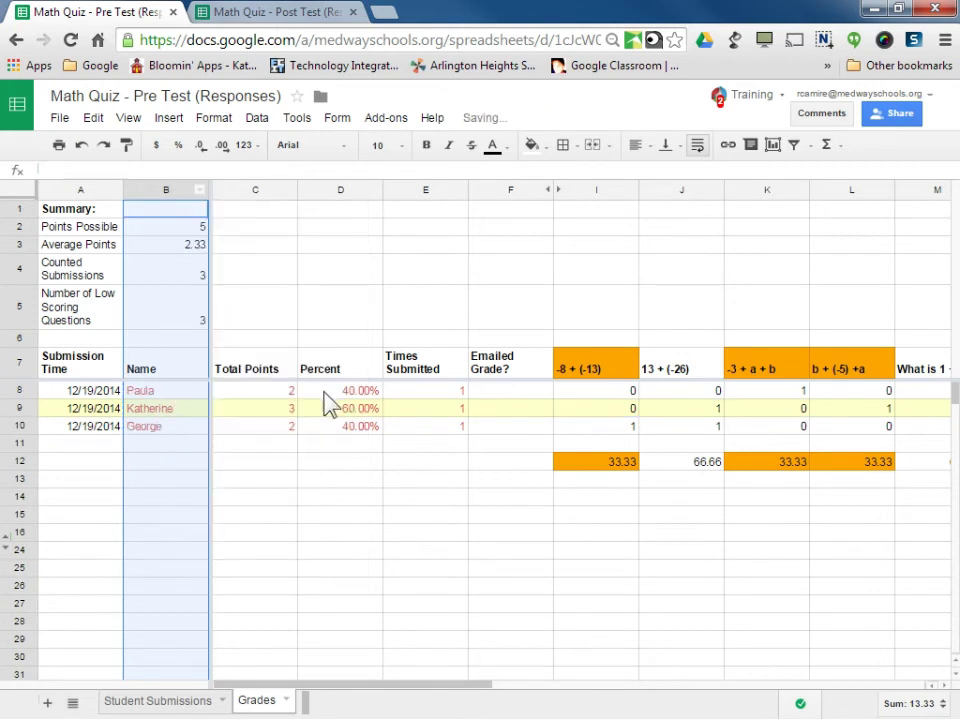
Step: Copy the sorted student names from the Pre Test Grades sheet over the names in B8:B10 of the Post Test Grades sheet
drag(180, 392, 182, 428)
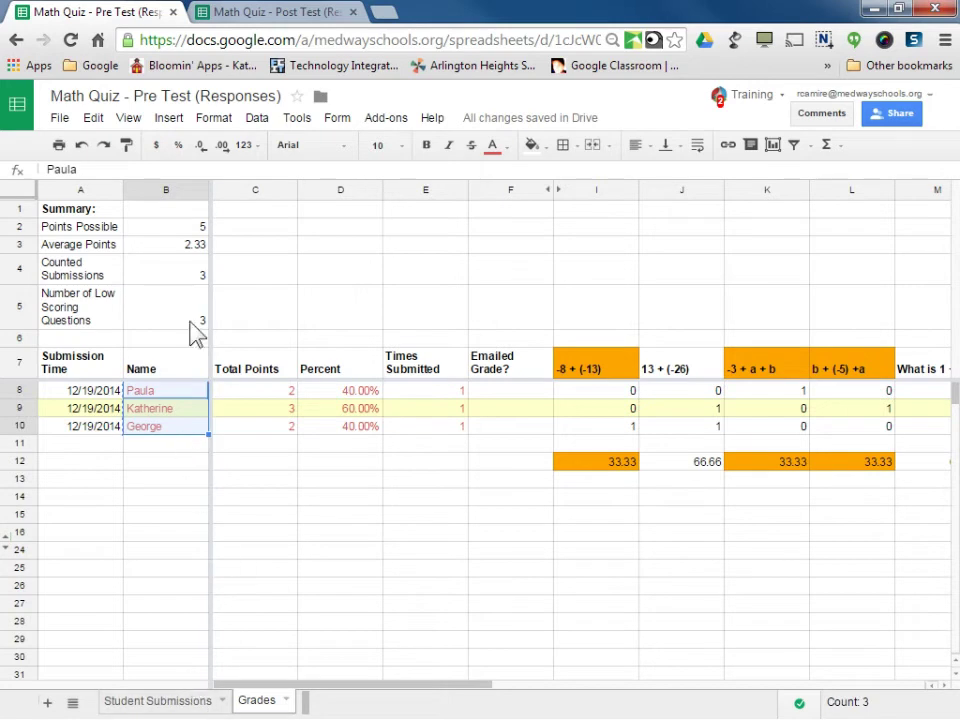
click(200, 12)
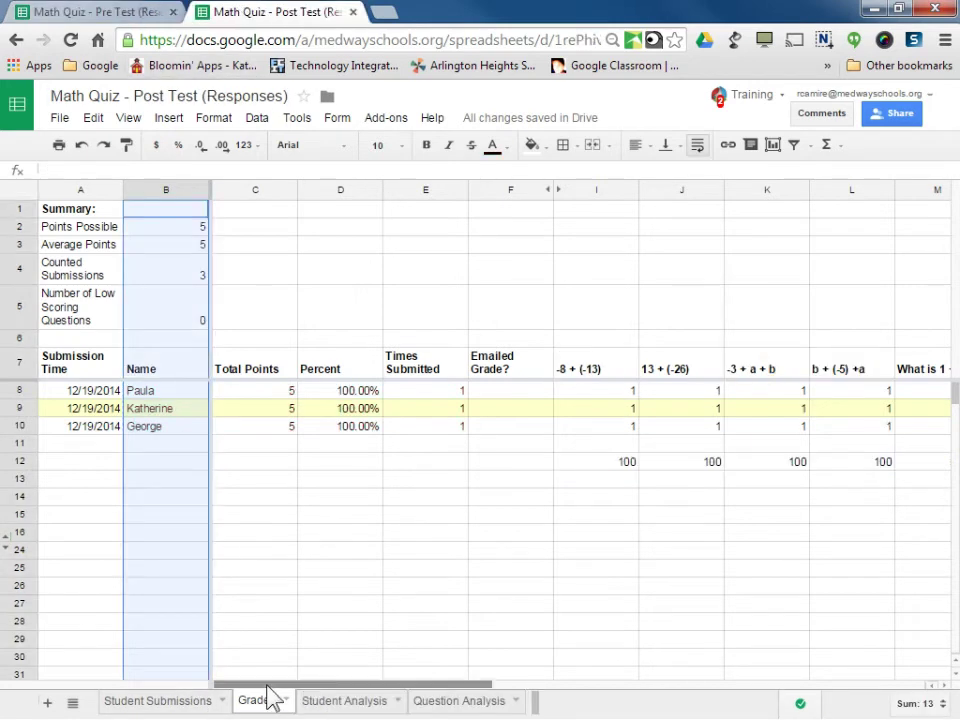
click(165, 400)
drag(165, 403, 180, 418)
key(ctrl+c)
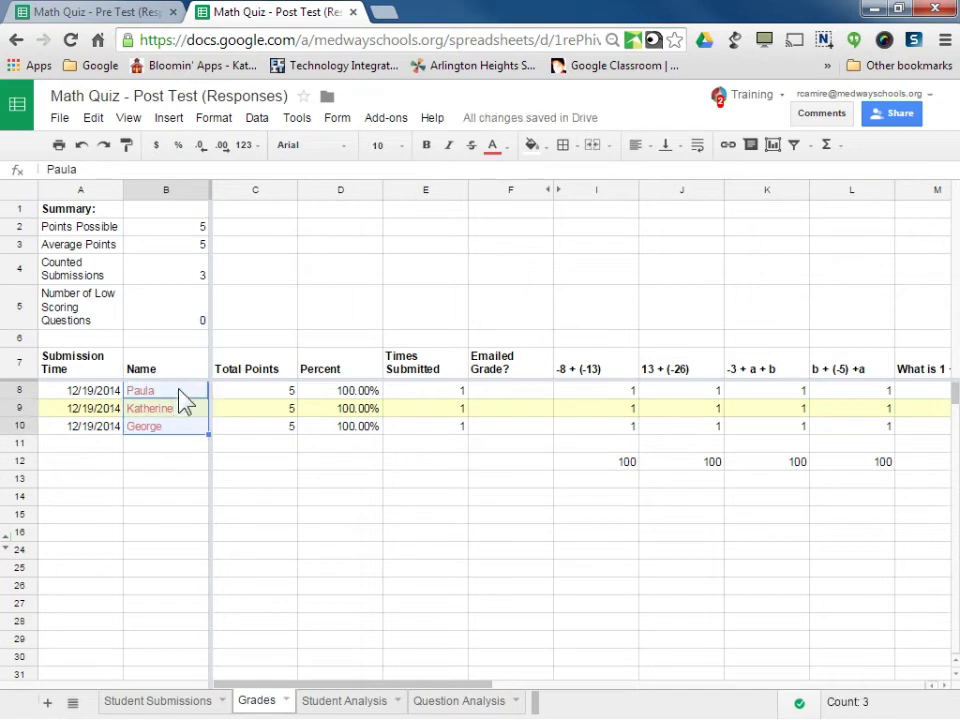
Step: Paste the sorted student names into the Student Analysis sheet and move them into A2:A4, replacing the previous names
click(336, 701)
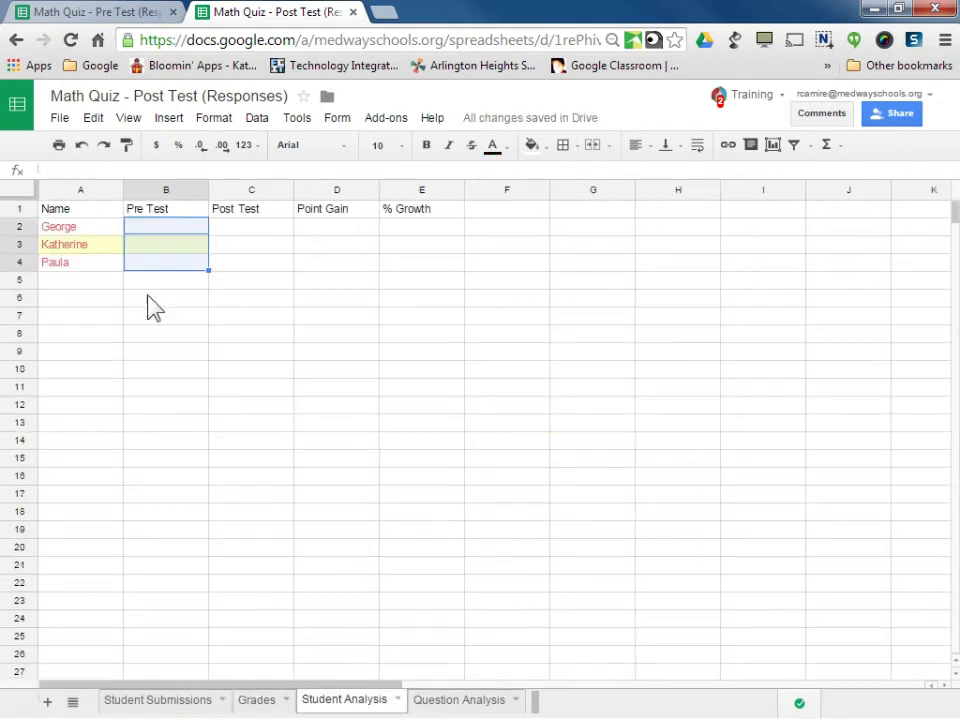
key(ctrl+v)
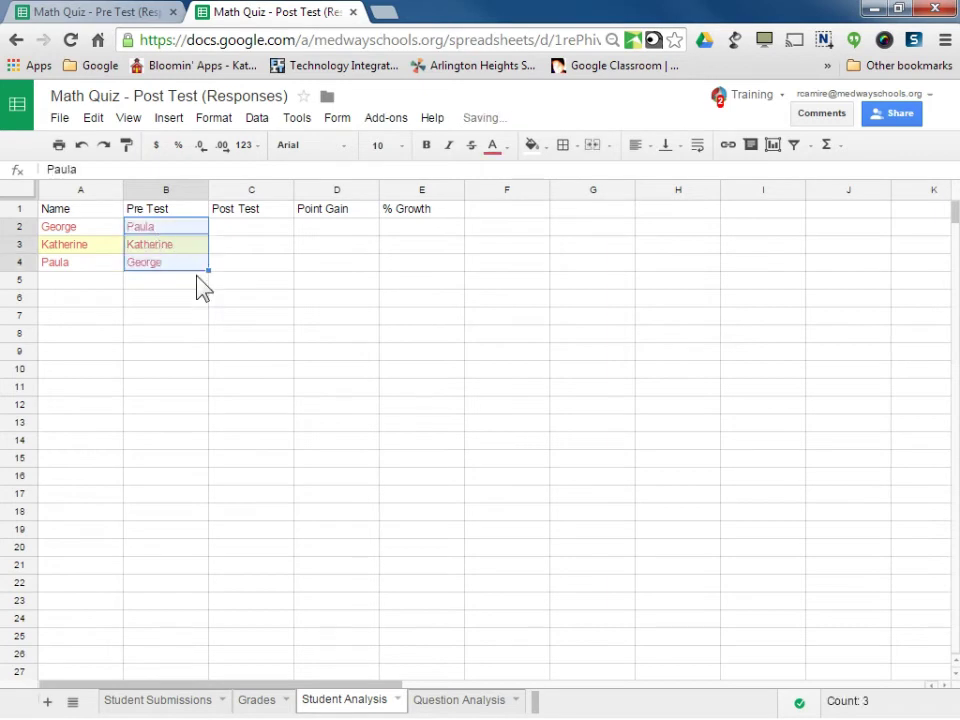
click(227, 299)
drag(148, 230, 145, 265)
key(ctrl+c)
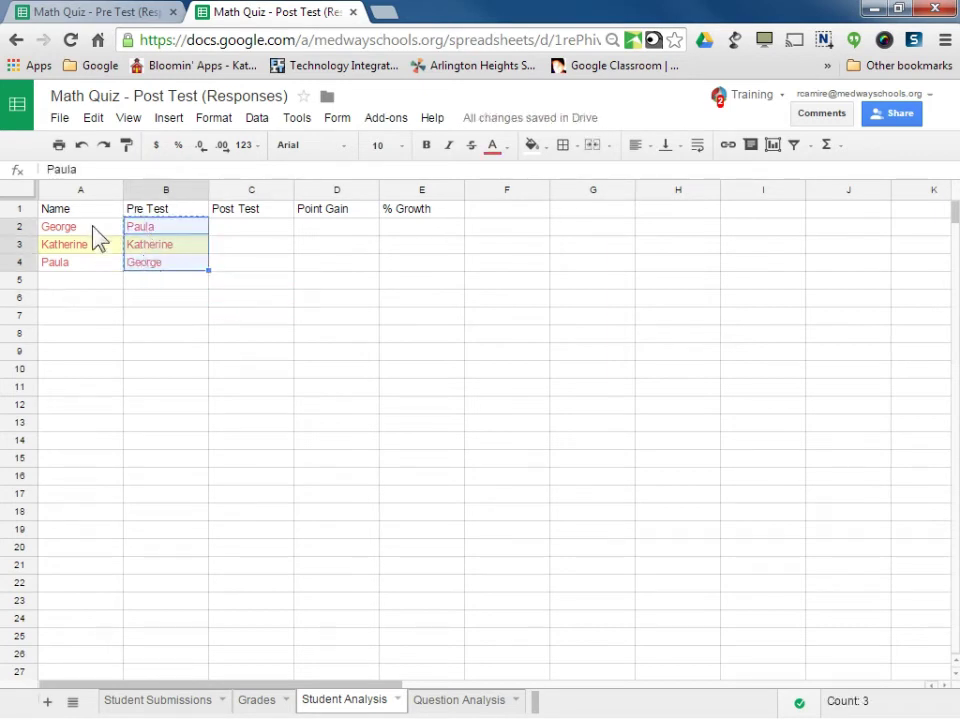
click(88, 212)
click(93, 228)
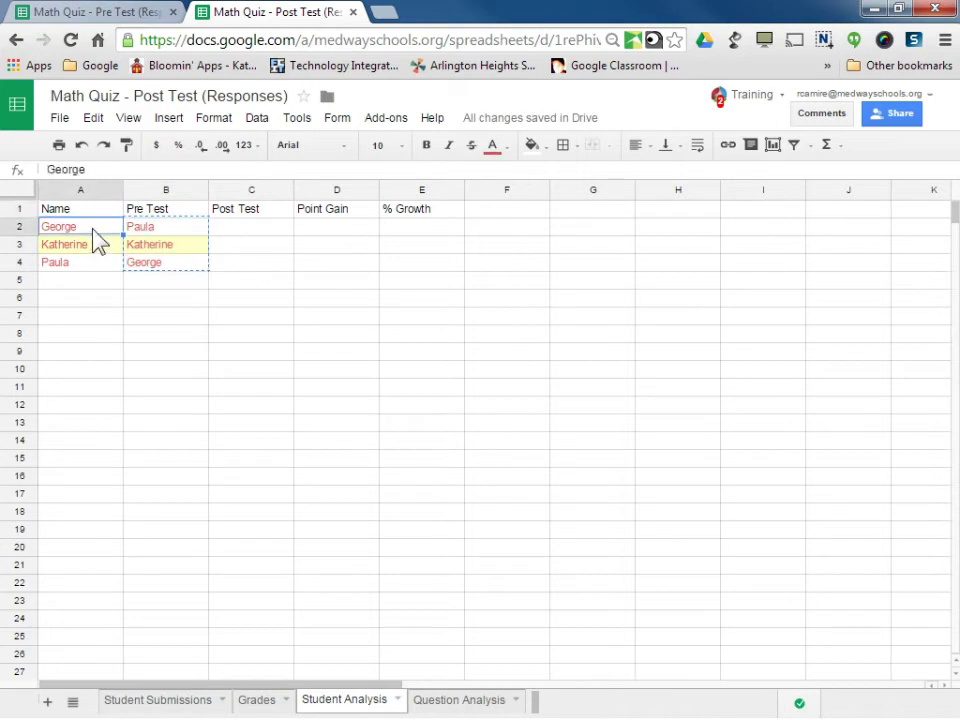
key(ctrl+v)
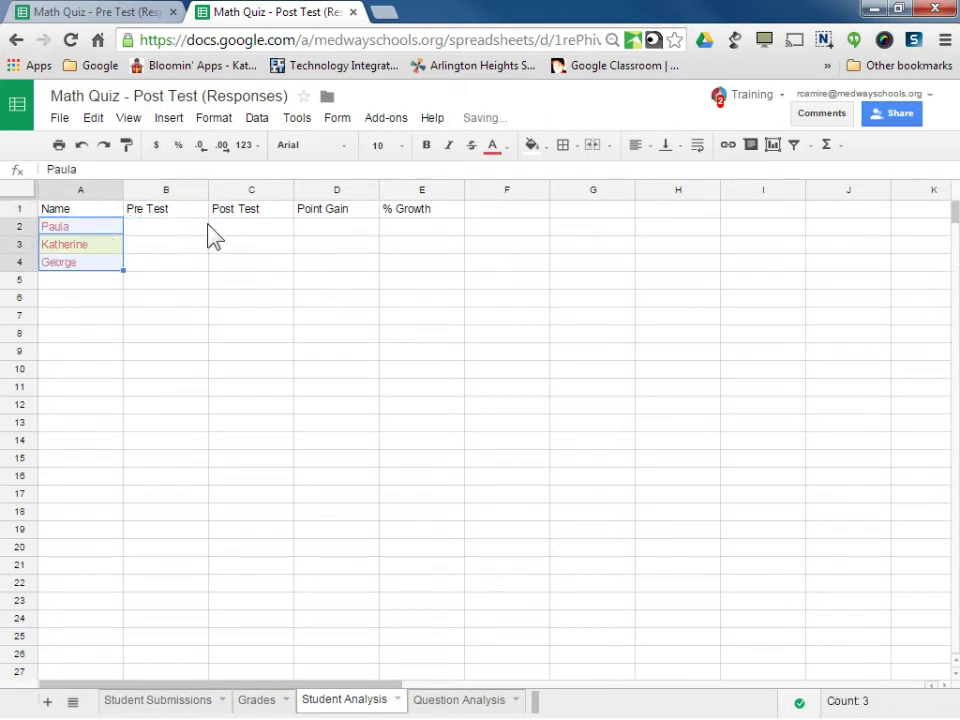
Step: Copy the Percent scores D8:D10 from the Pre Test Grades sheet into B2:B4 of the Post Test Student Analysis sheet
click(127, 228)
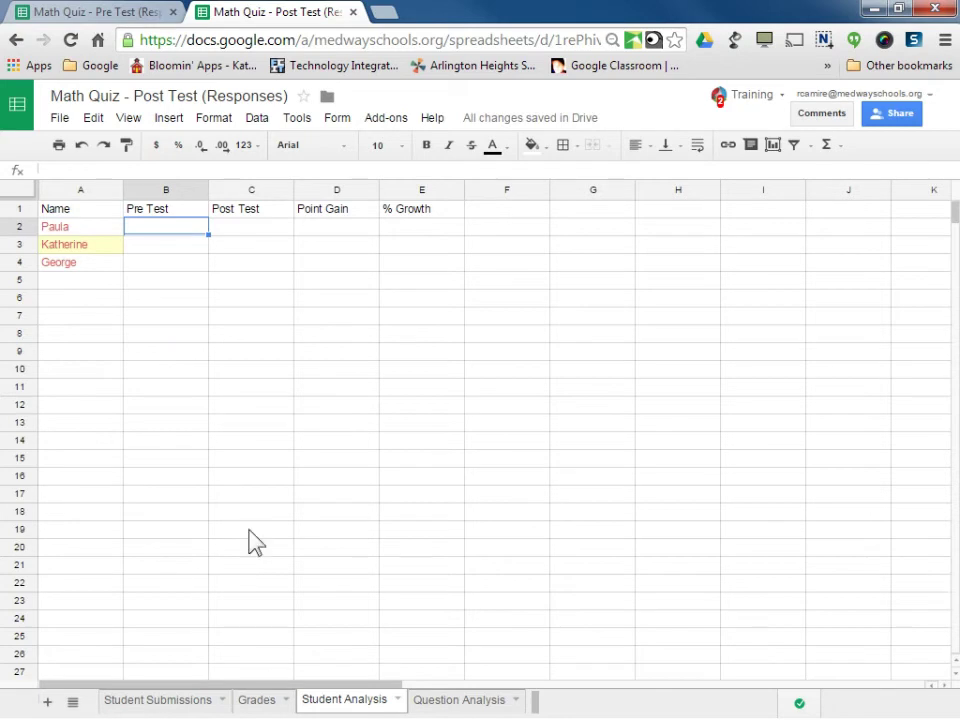
click(100, 15)
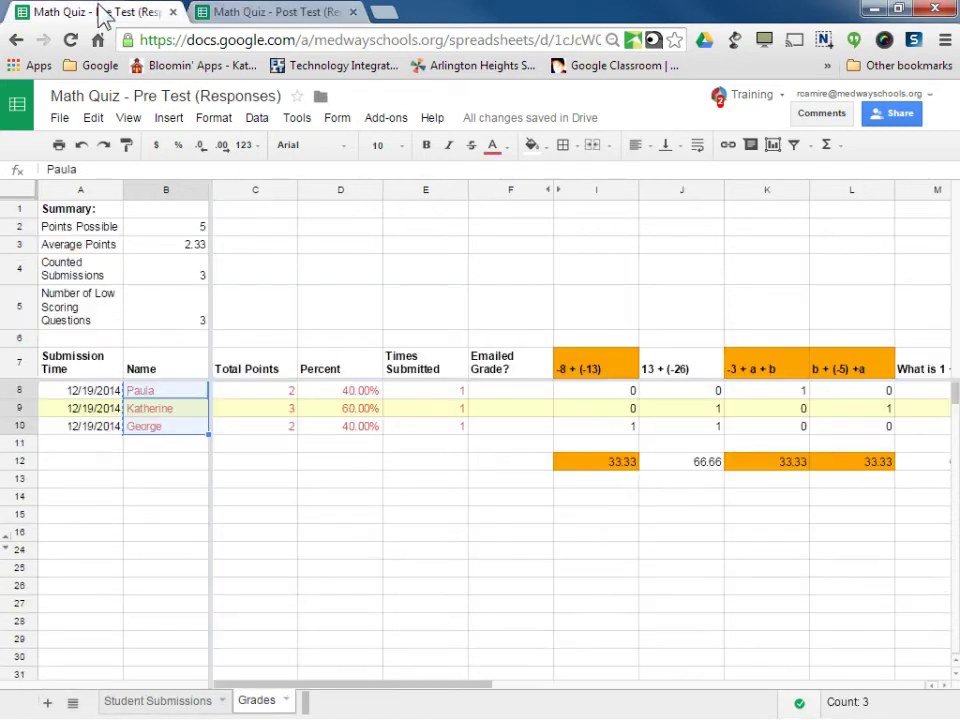
click(342, 390)
drag(345, 400, 345, 432)
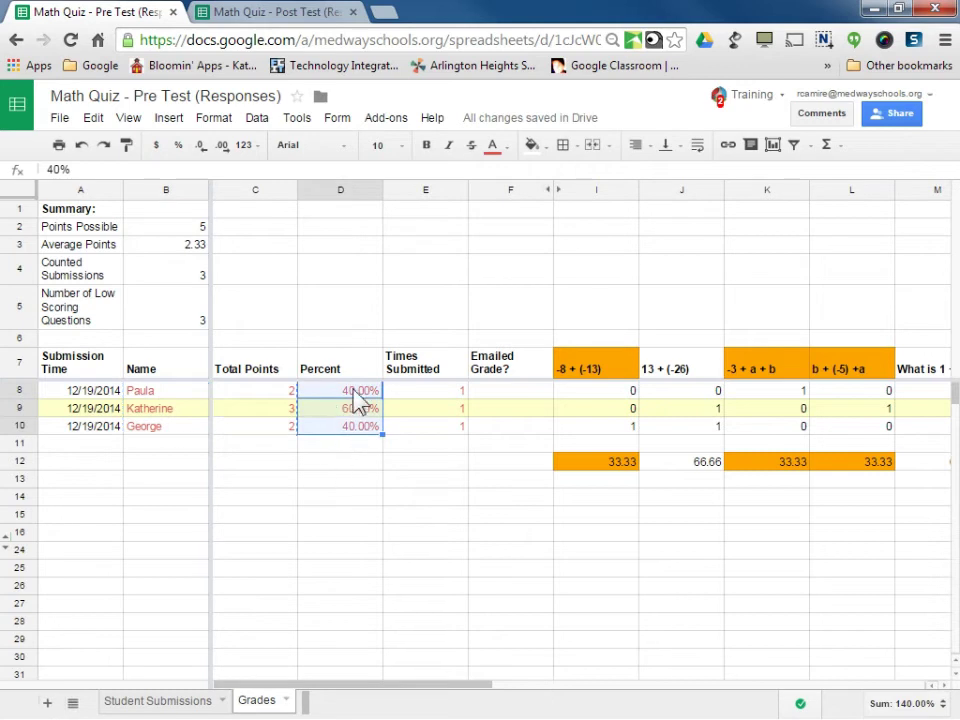
right_click(352, 433)
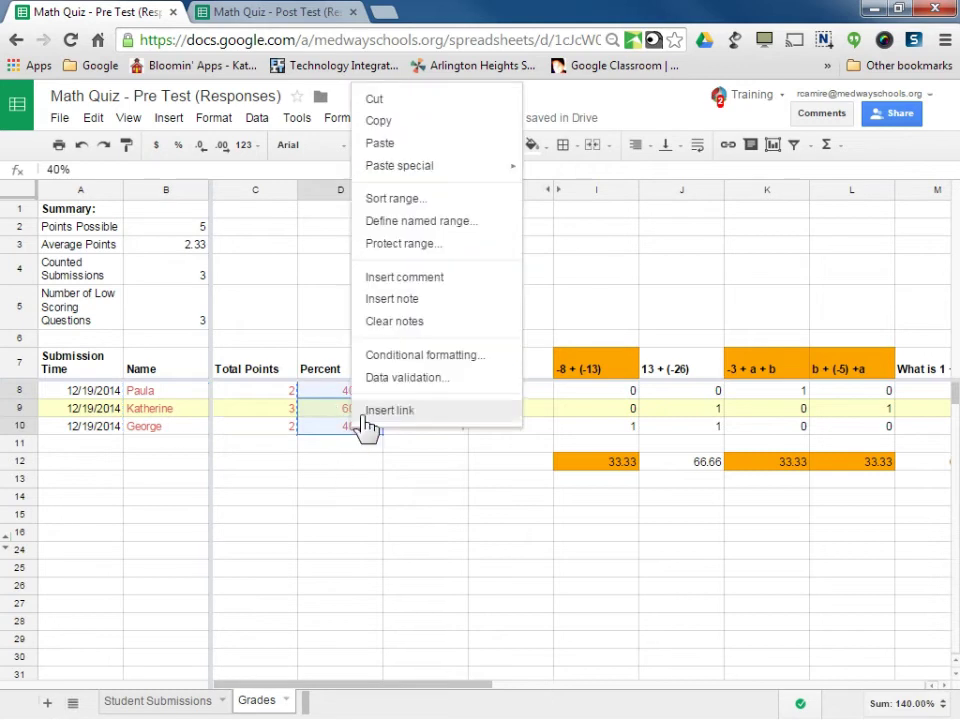
click(380, 122)
click(272, 12)
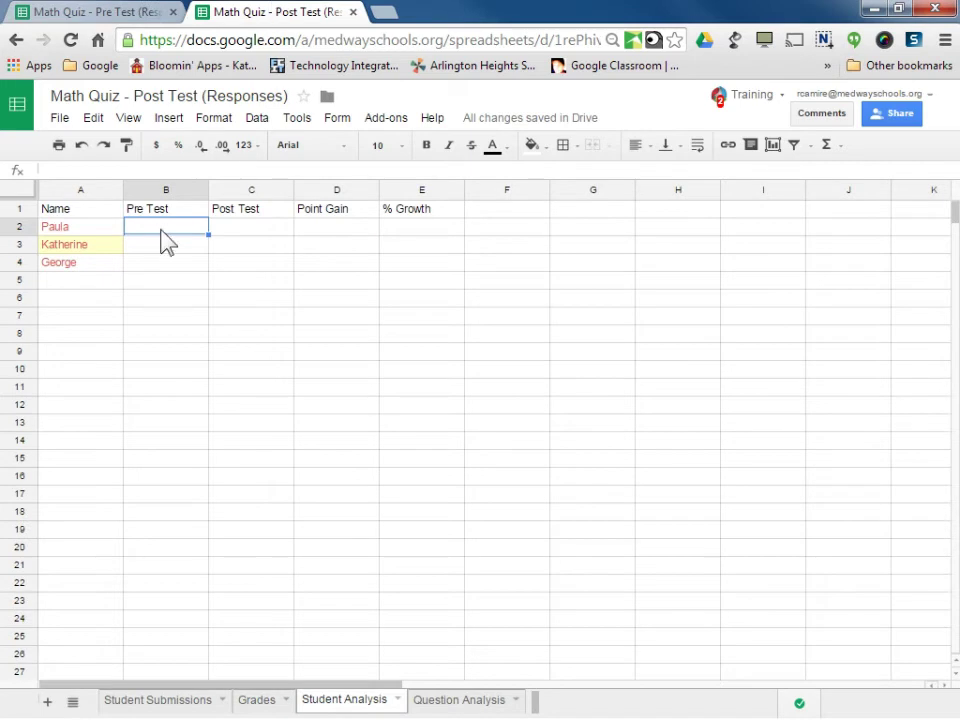
key(ctrl+v)
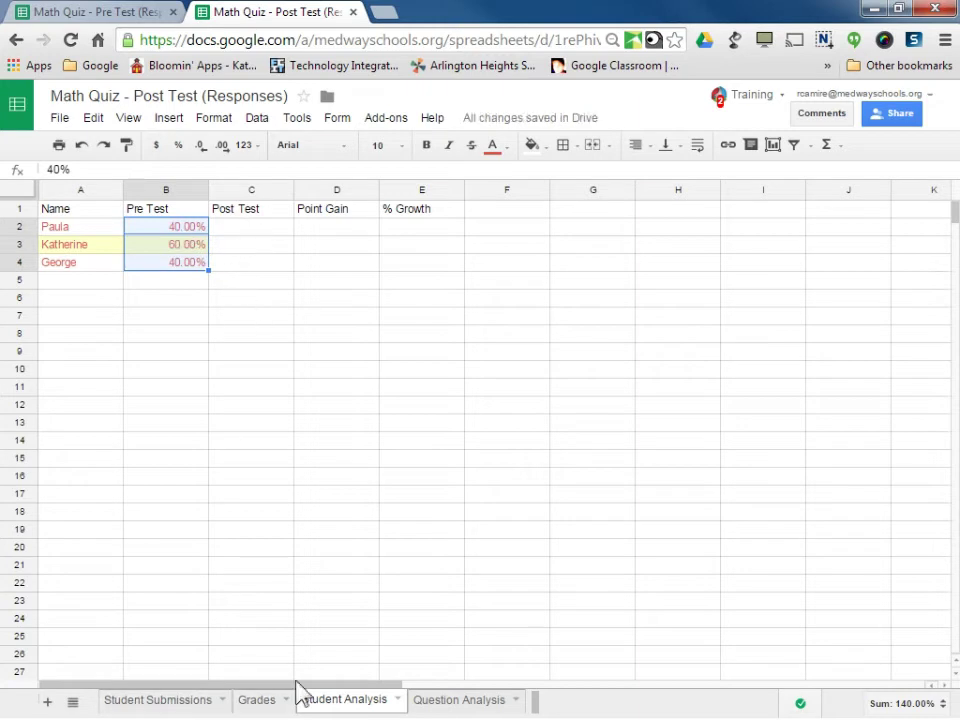
Step: Copy the Percent scores D8:D10 from the Post Test Grades sheet into C2:C4 of the Student Analysis sheet
click(273, 706)
drag(347, 392, 350, 440)
right_click(349, 428)
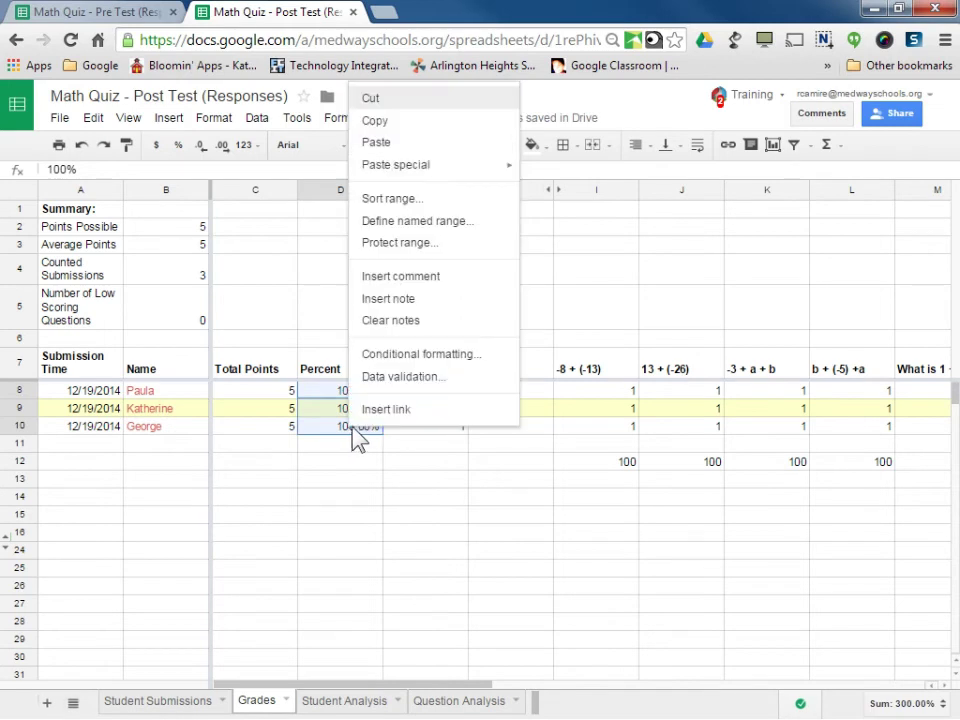
click(391, 122)
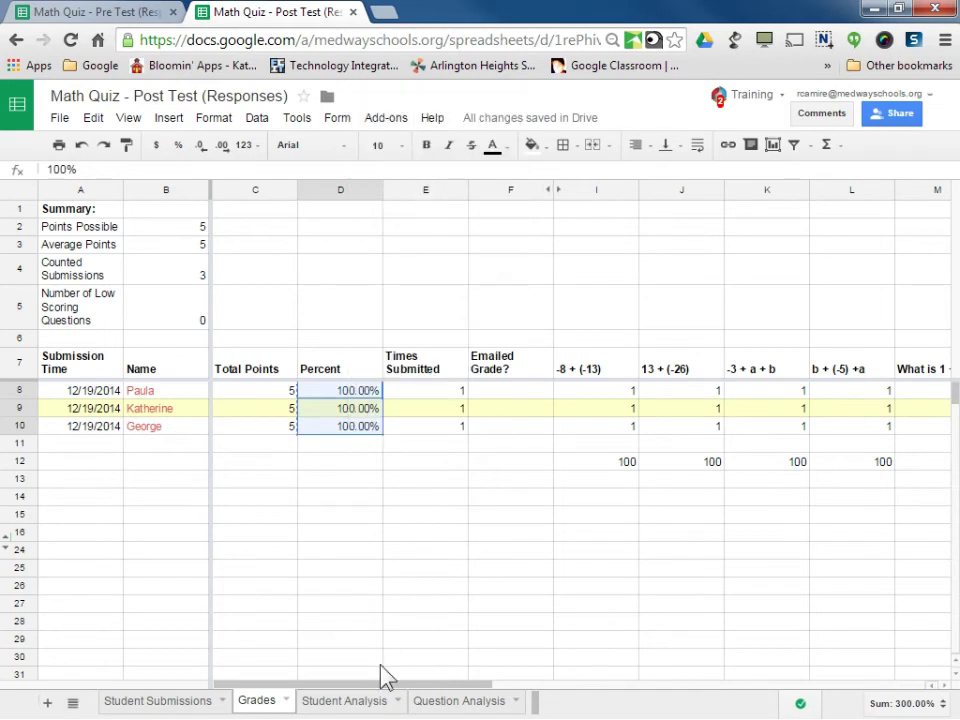
click(330, 700)
click(232, 228)
right_click(236, 238)
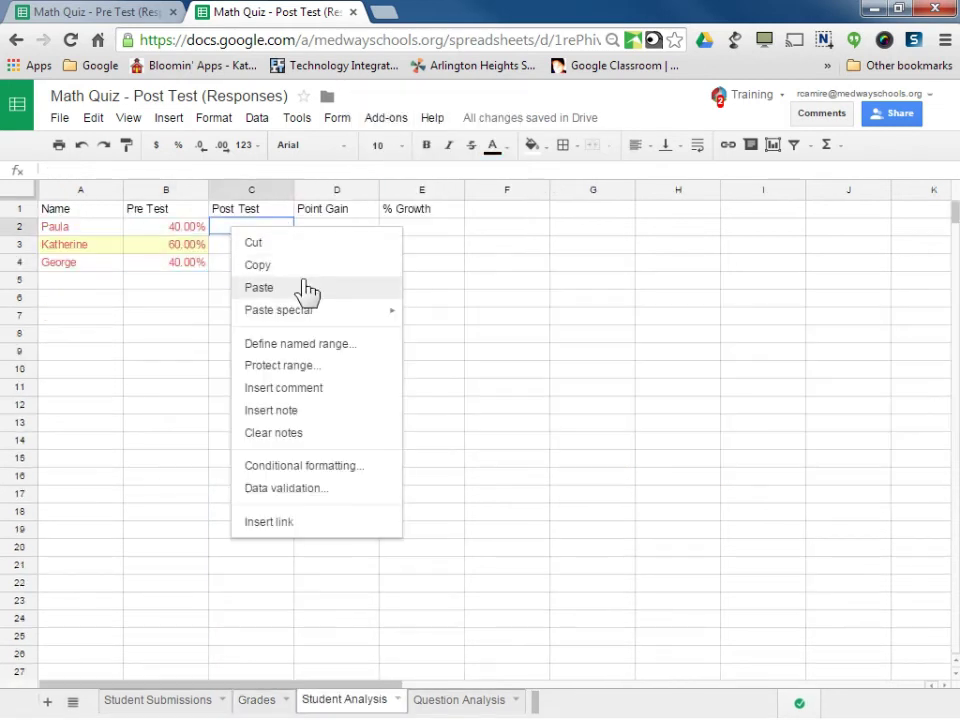
click(306, 284)
click(250, 317)
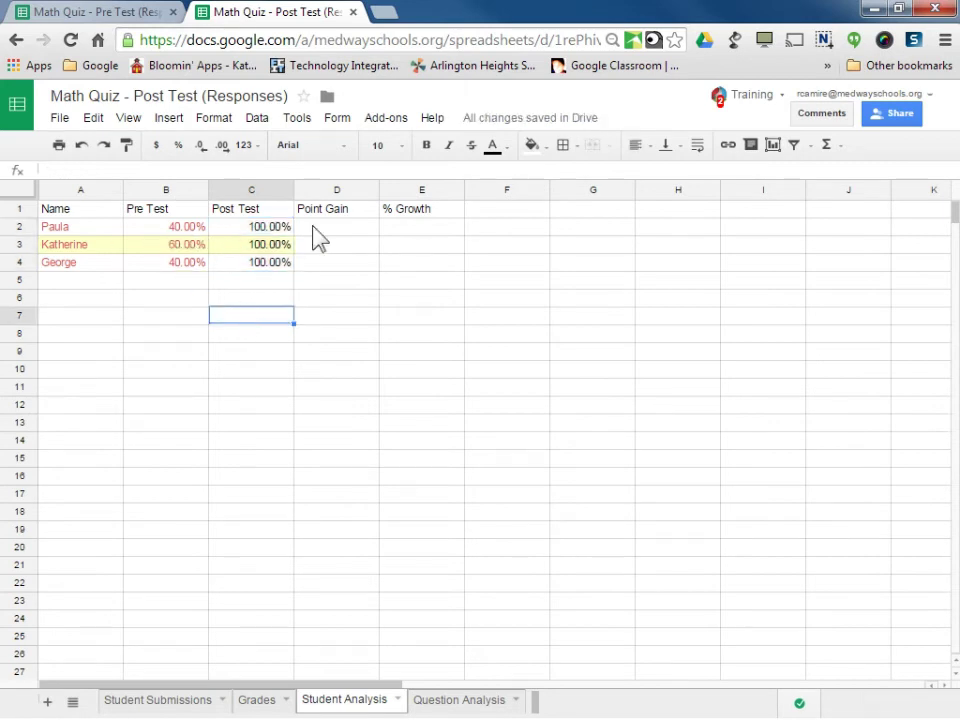
Step: Enter the formula =C2-B2 in D2 to calculate the first student's Point Gain
click(330, 228)
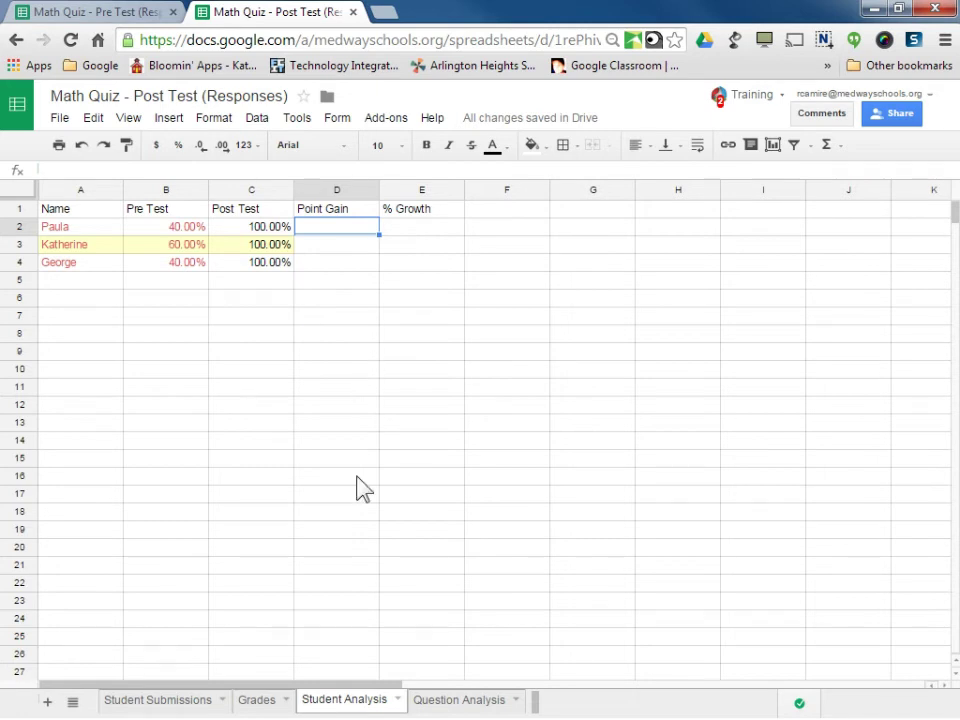
text(=)
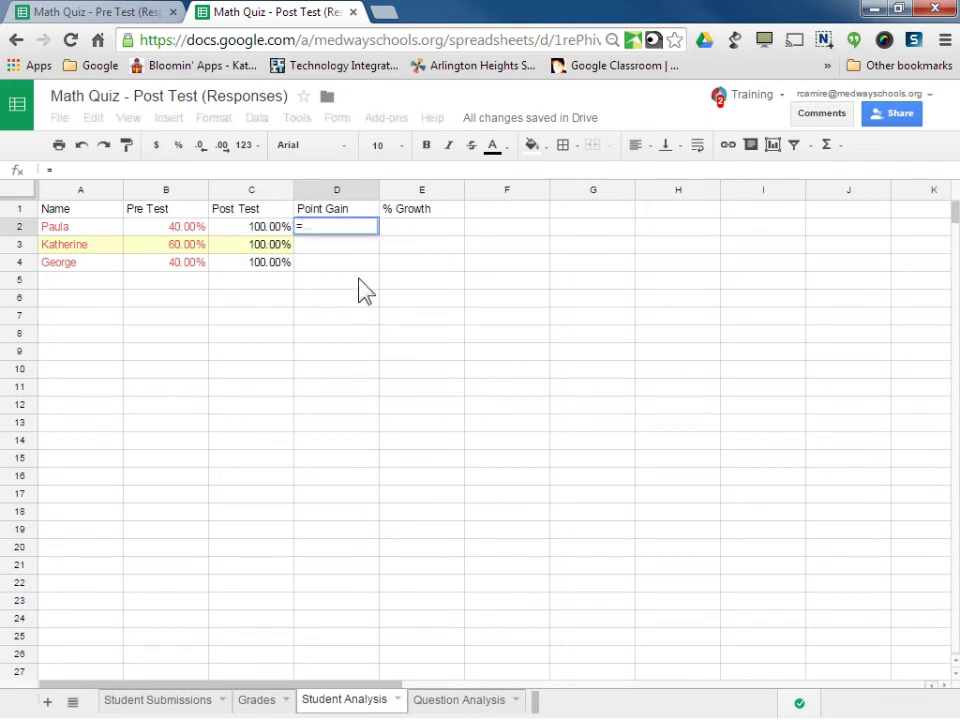
click(265, 228)
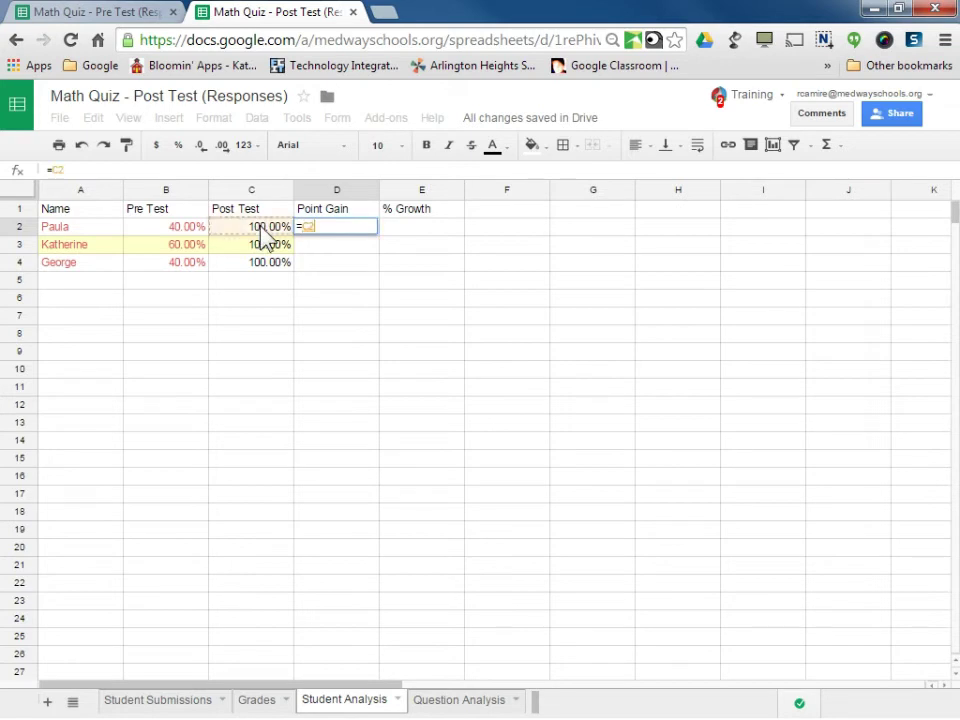
text(-)
click(178, 229)
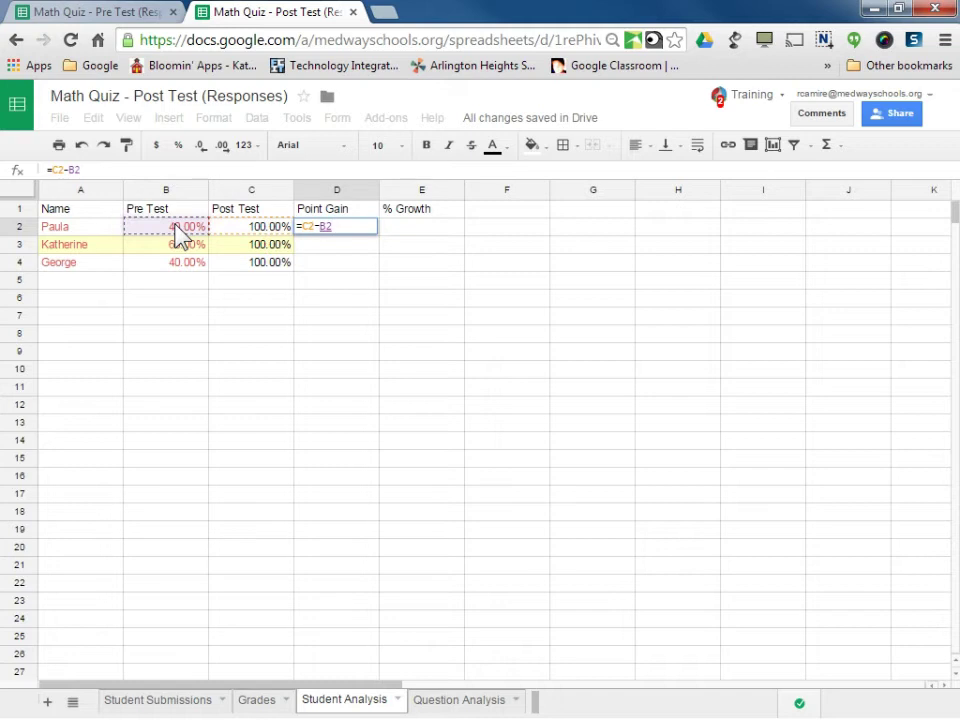
key(Return)
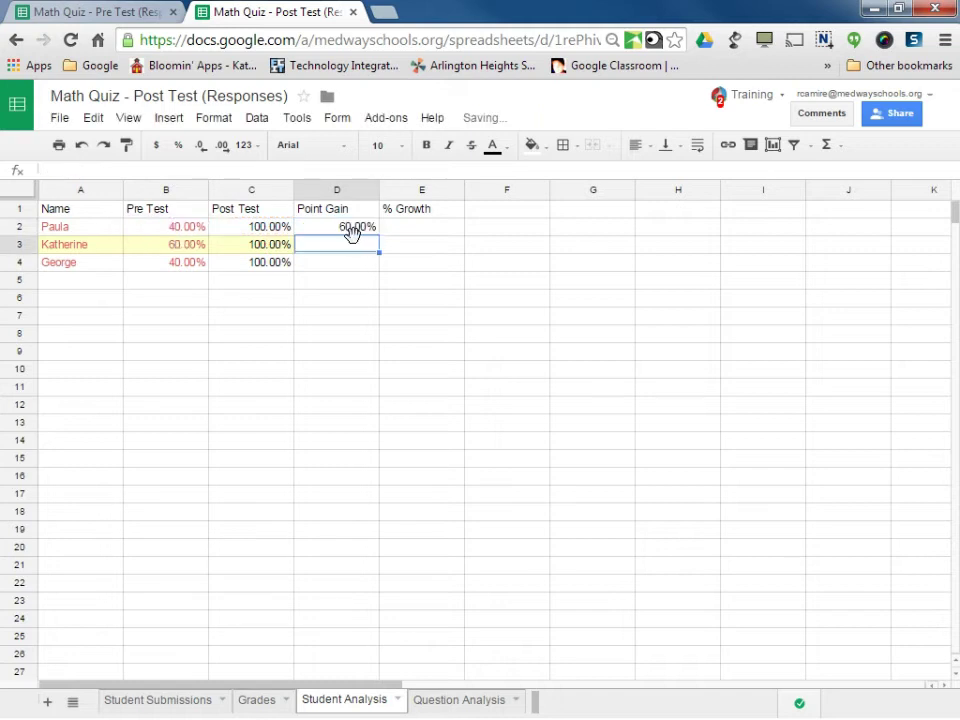
Step: Format the whole Point Gain column D with the Number format
click(354, 232)
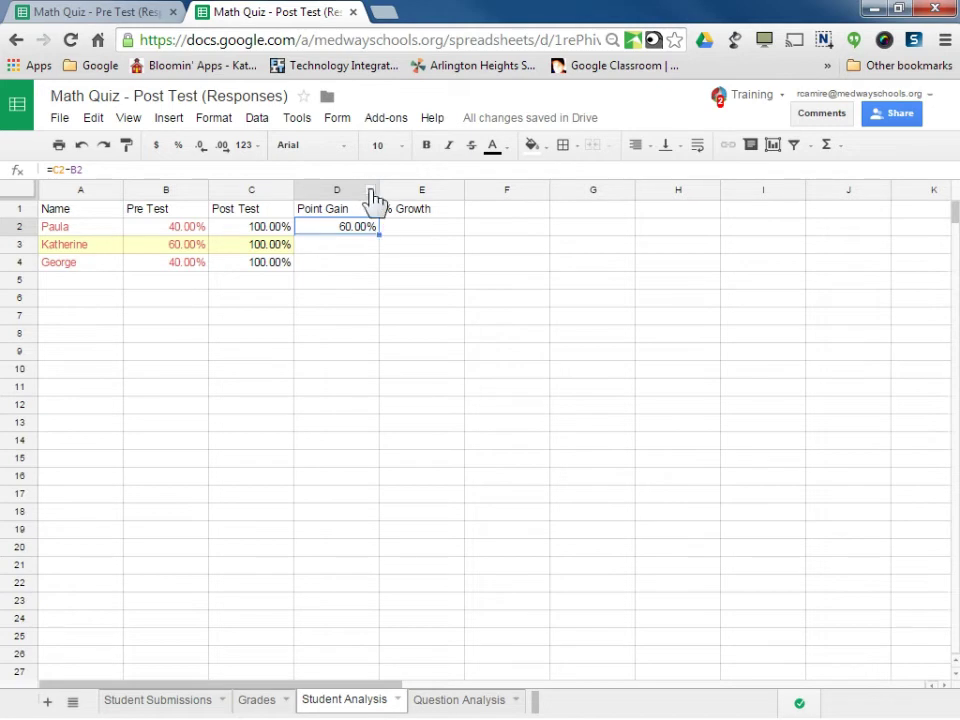
click(371, 191)
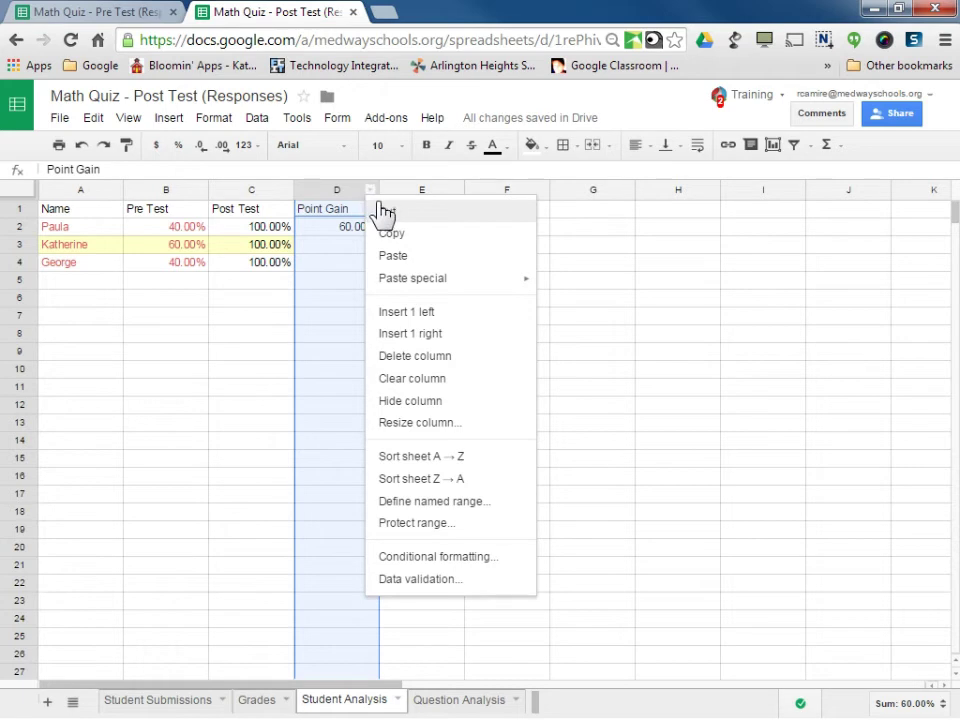
click(336, 192)
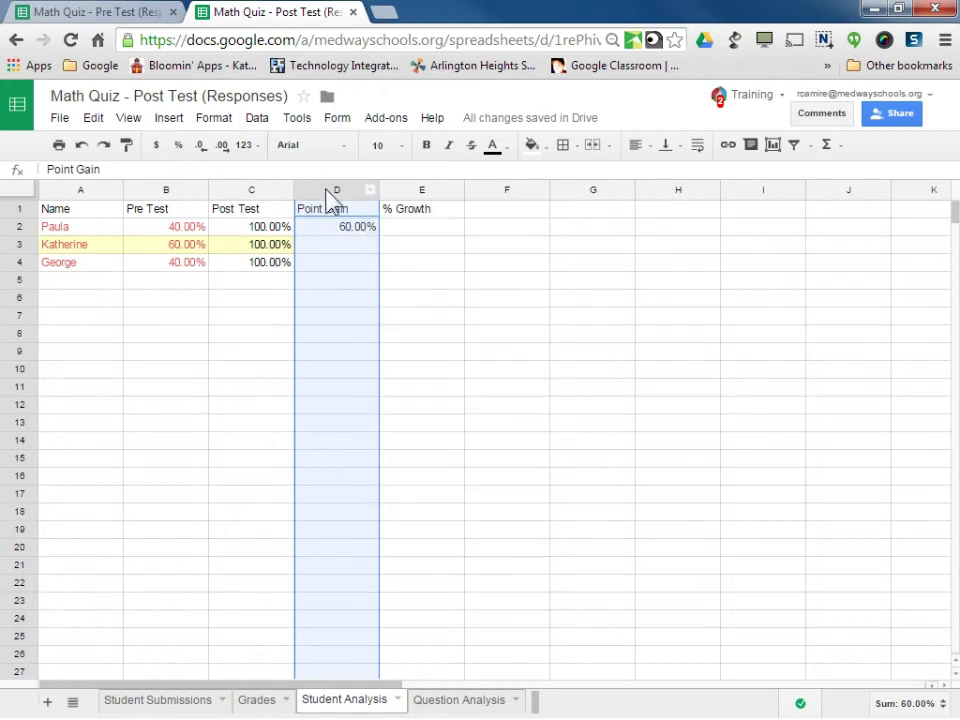
click(212, 120)
mouse_move(233, 147)
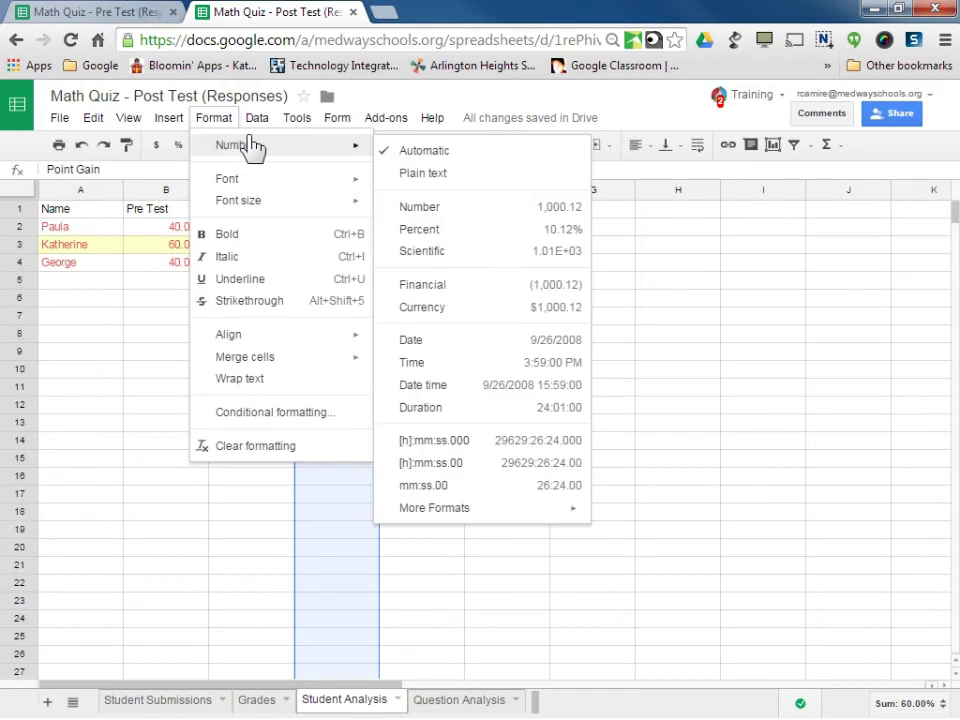
click(419, 209)
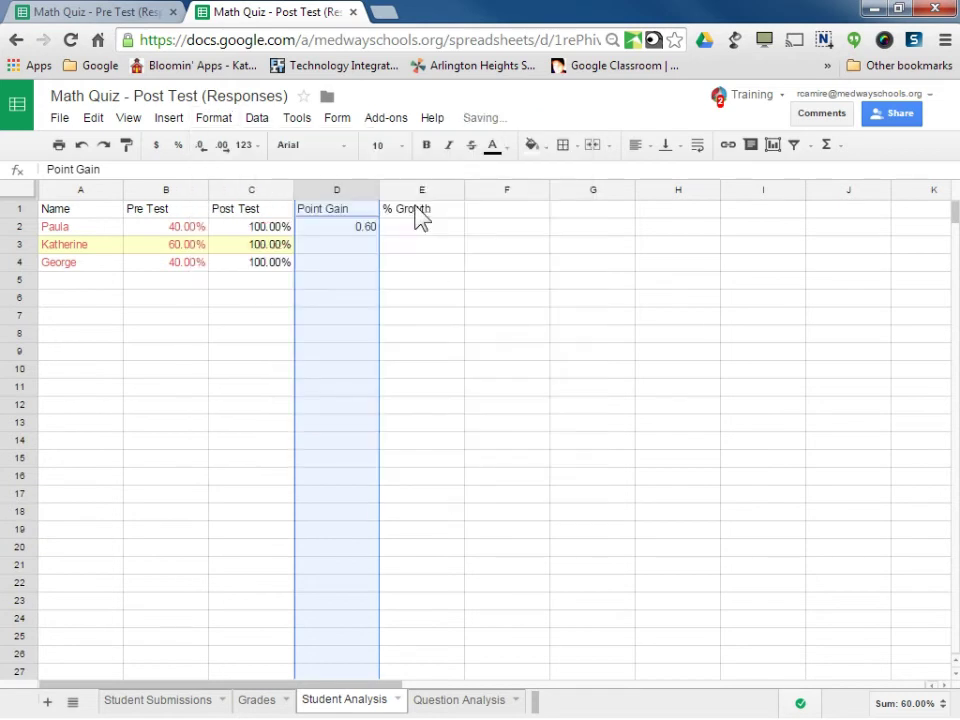
Step: Change the Point Gain formula in D2 to =(C2-B2)*100
click(358, 230)
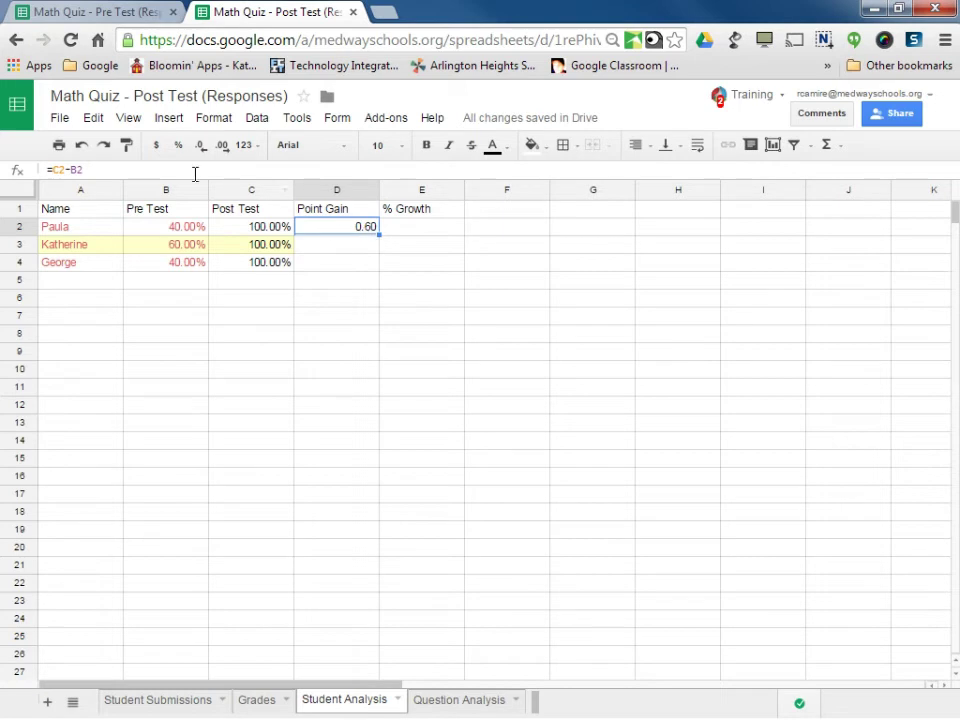
click(115, 172)
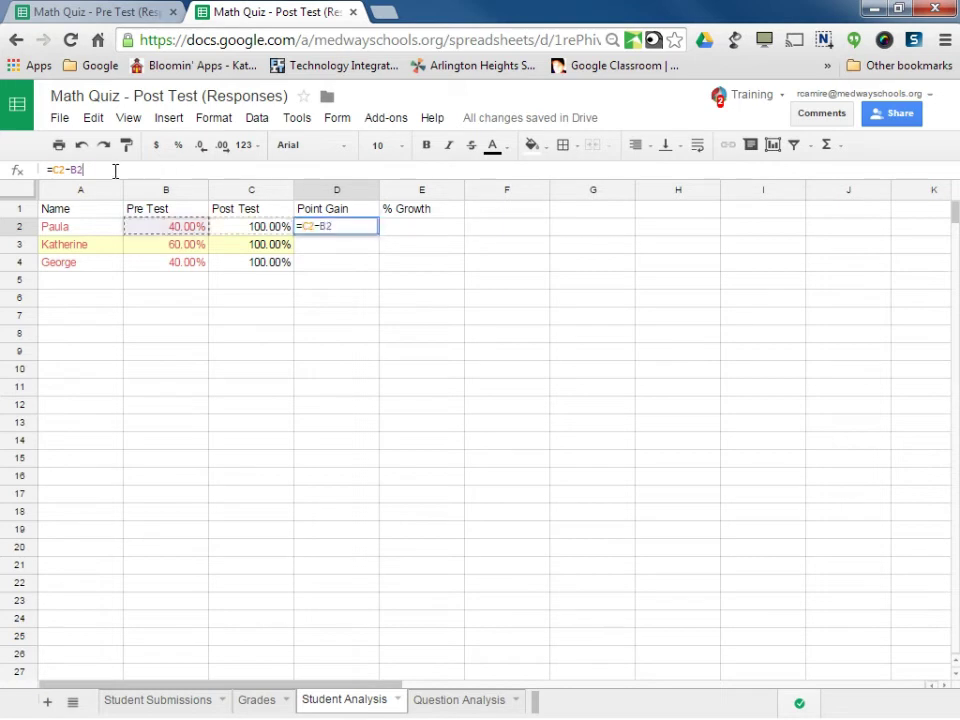
key(Left)
key(Left)
key(Left)
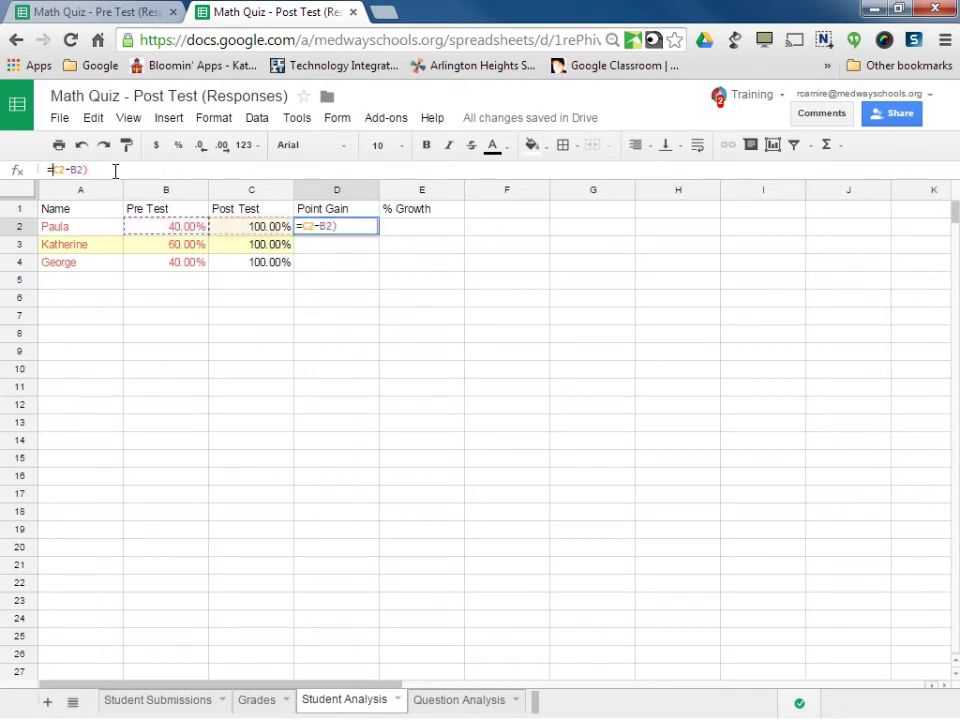
text(()
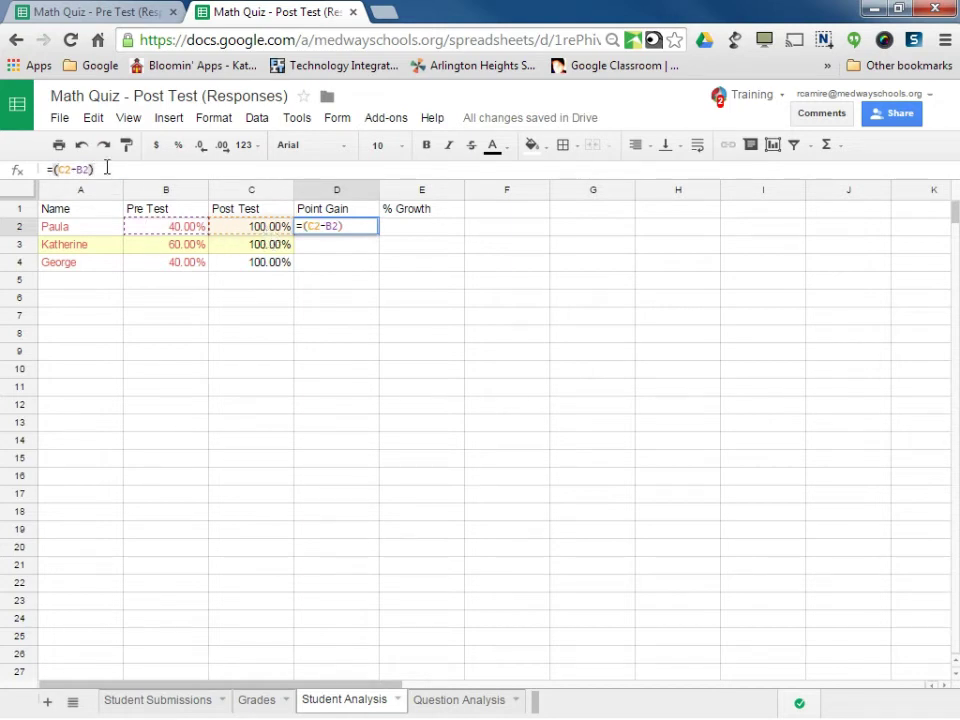
text(*100)
key(Return)
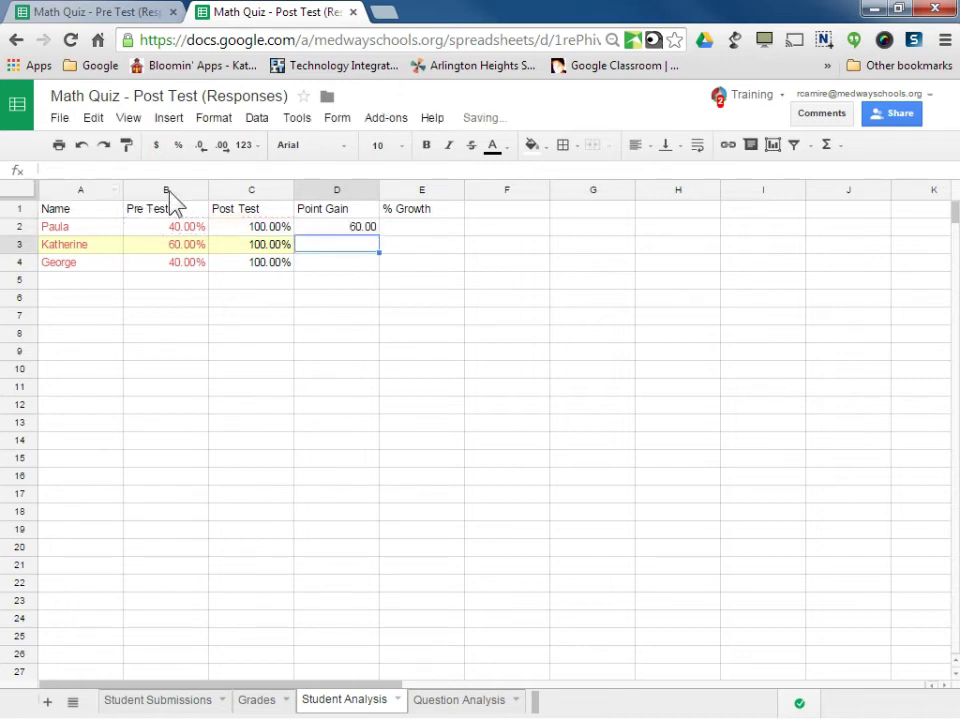
Step: Fill the Point Gain formula from D2 down through D4 and clear the extra fill in D5:D23
click(362, 229)
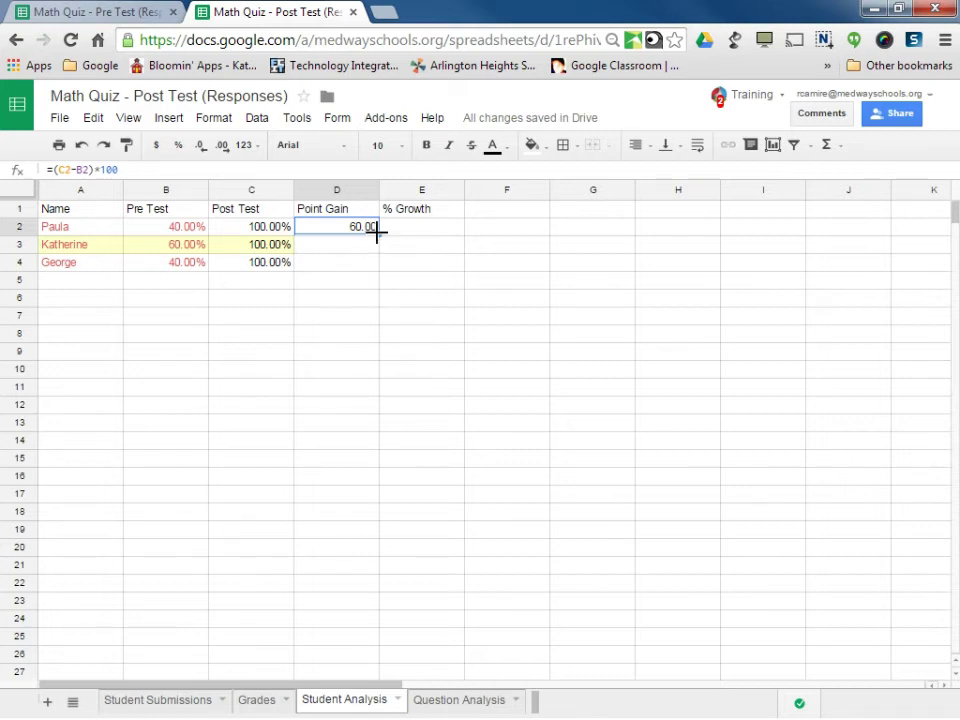
drag(380, 236, 380, 266)
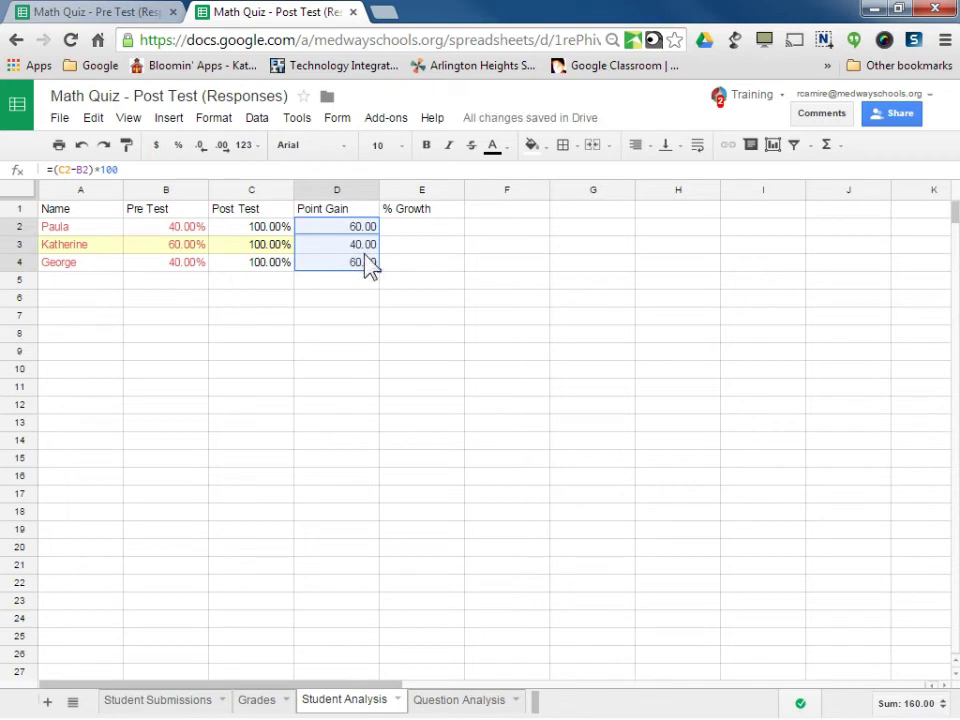
click(359, 231)
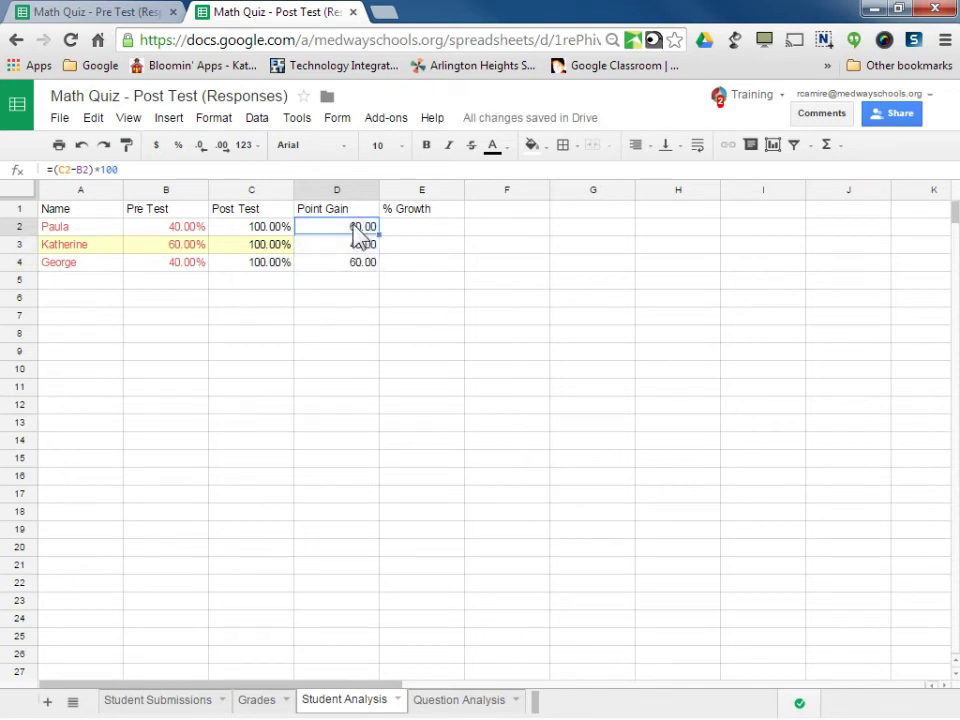
click(354, 248)
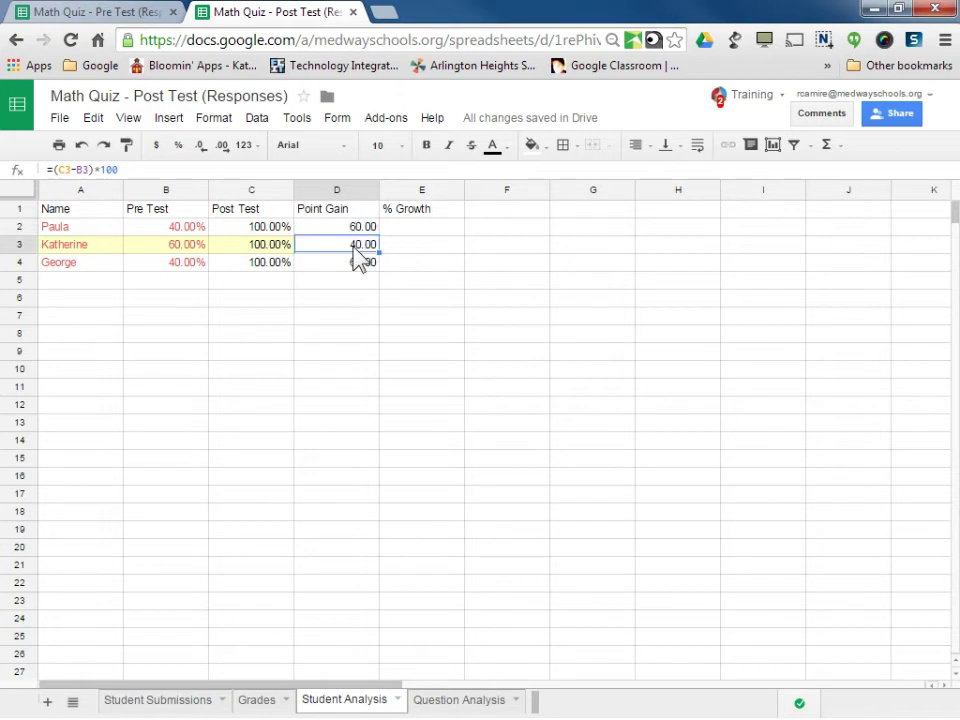
click(345, 265)
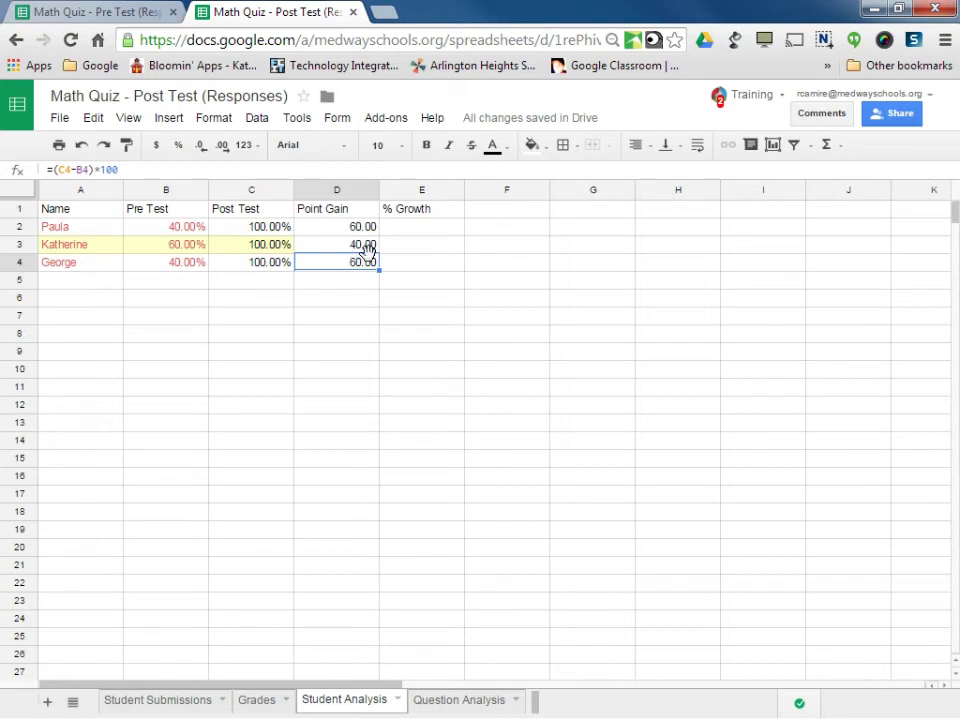
drag(378, 268, 362, 285)
key(Delete)
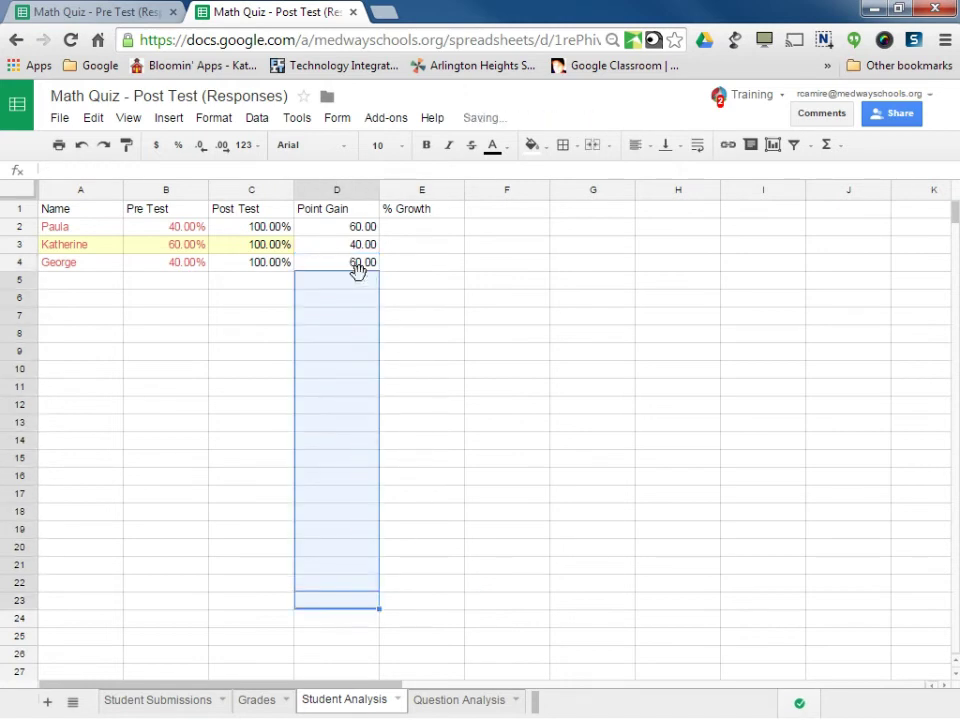
Step: Enter the formula =(C2-B2)/B2 in E2 to calculate the first student's % Growth
click(435, 227)
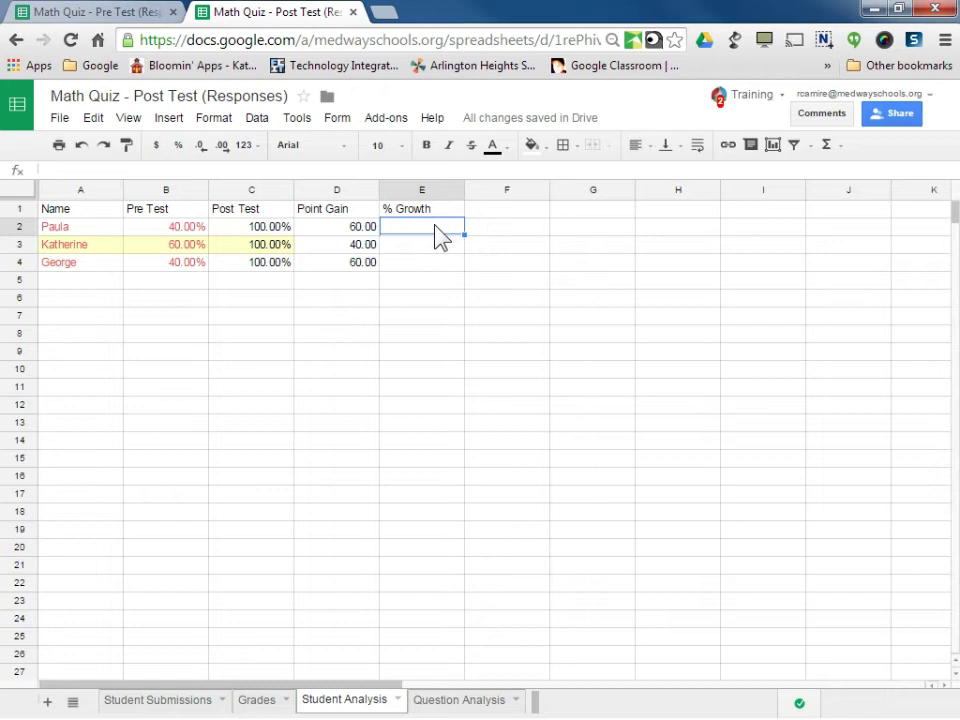
text(=)
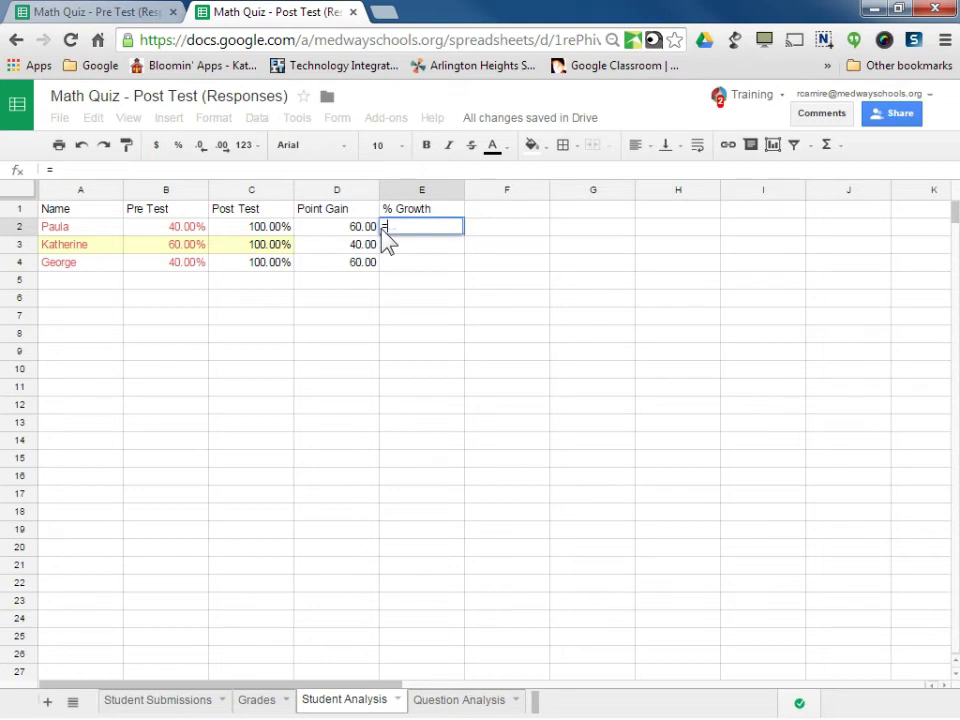
text(()
click(248, 230)
text(-)
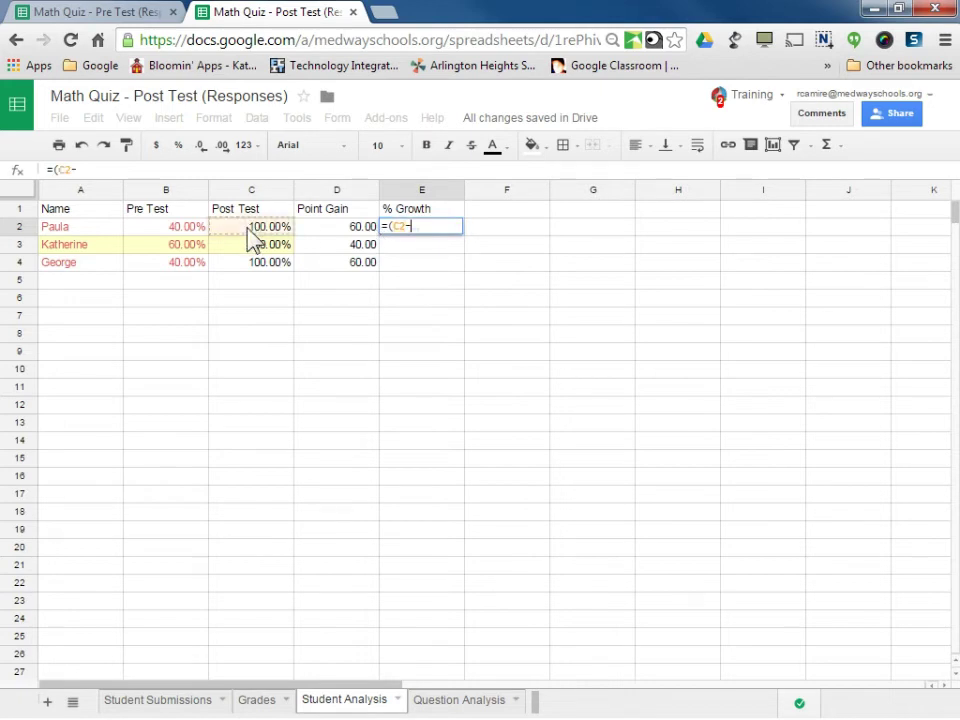
click(176, 230)
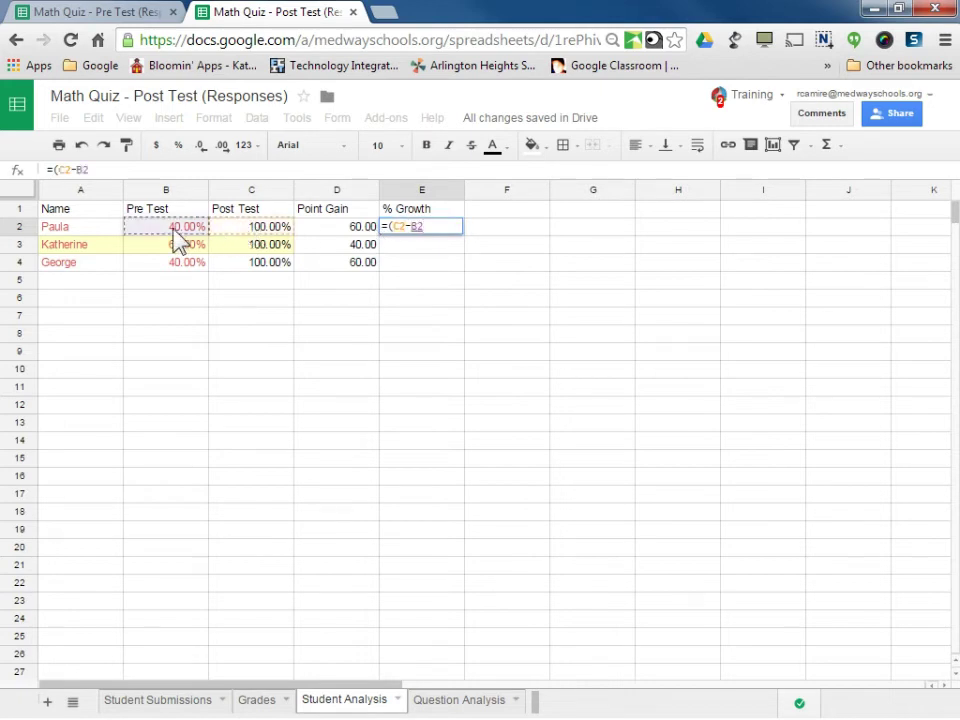
text()/)
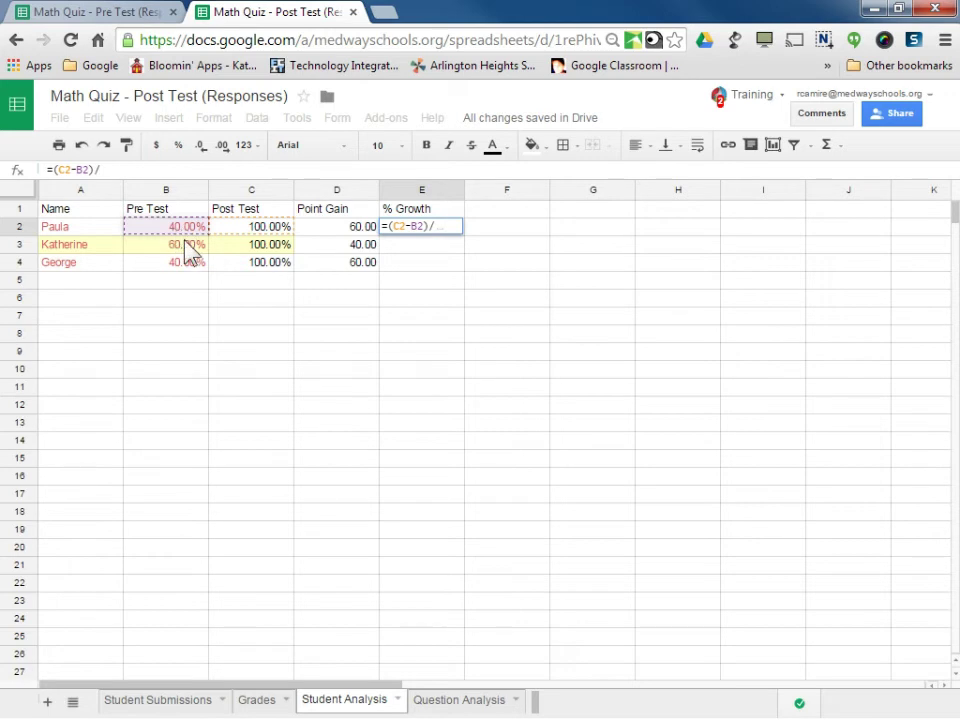
click(174, 233)
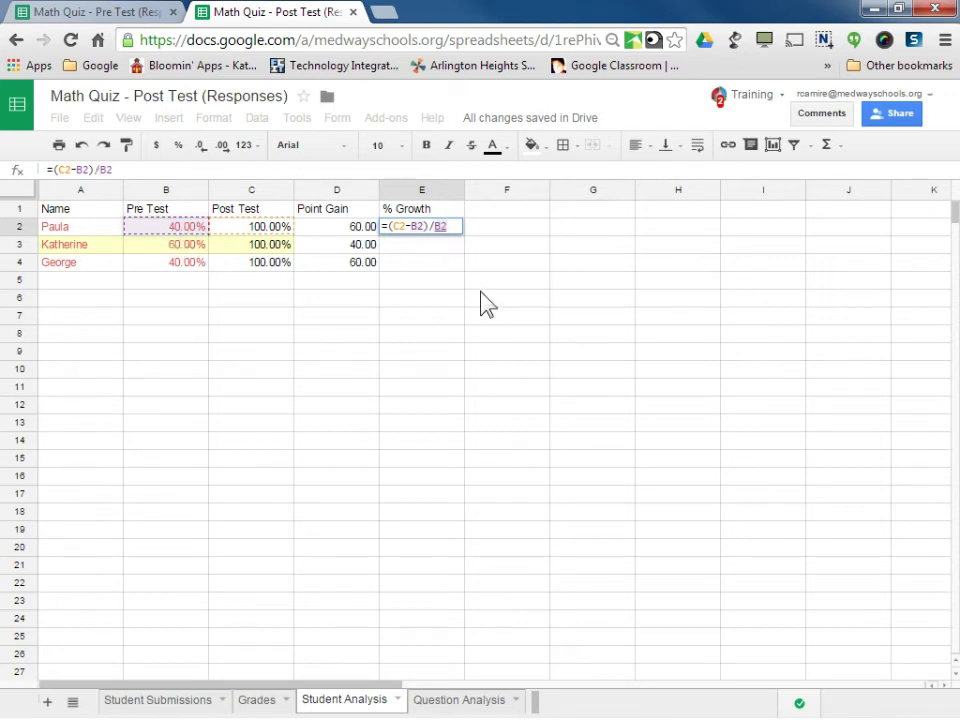
key(Return)
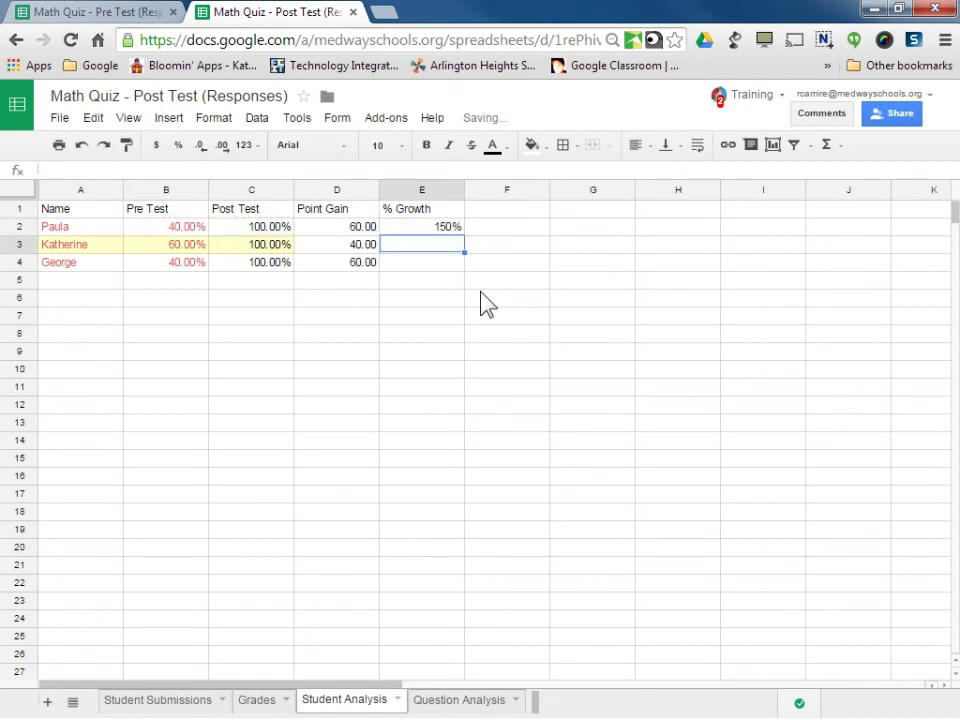
Step: Fill the % Growth formula from E2 down through E4
click(445, 228)
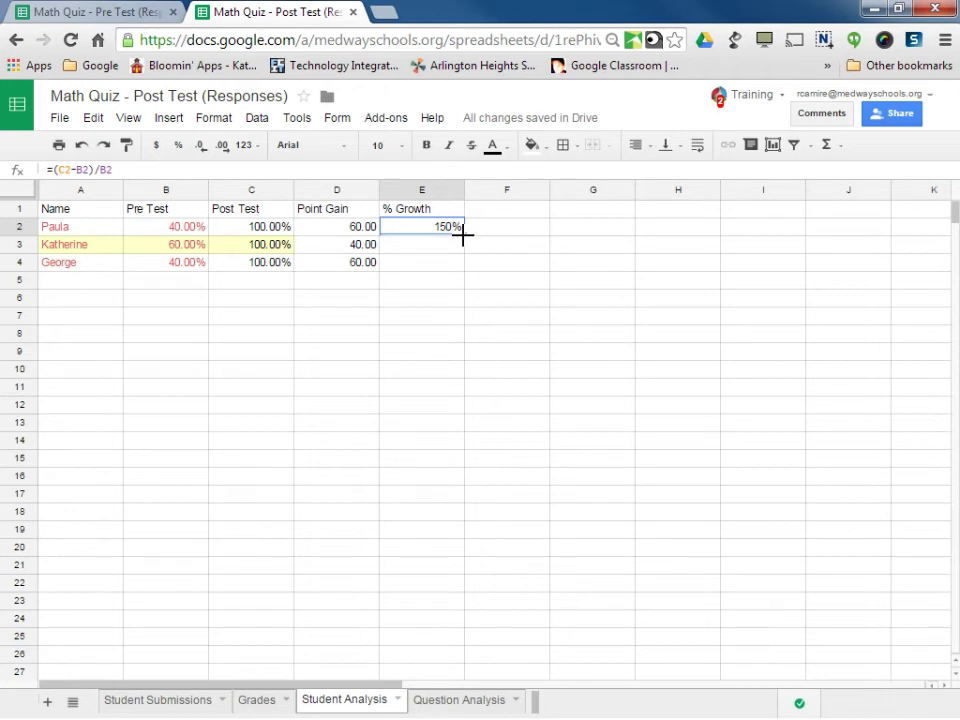
drag(463, 266, 463, 265)
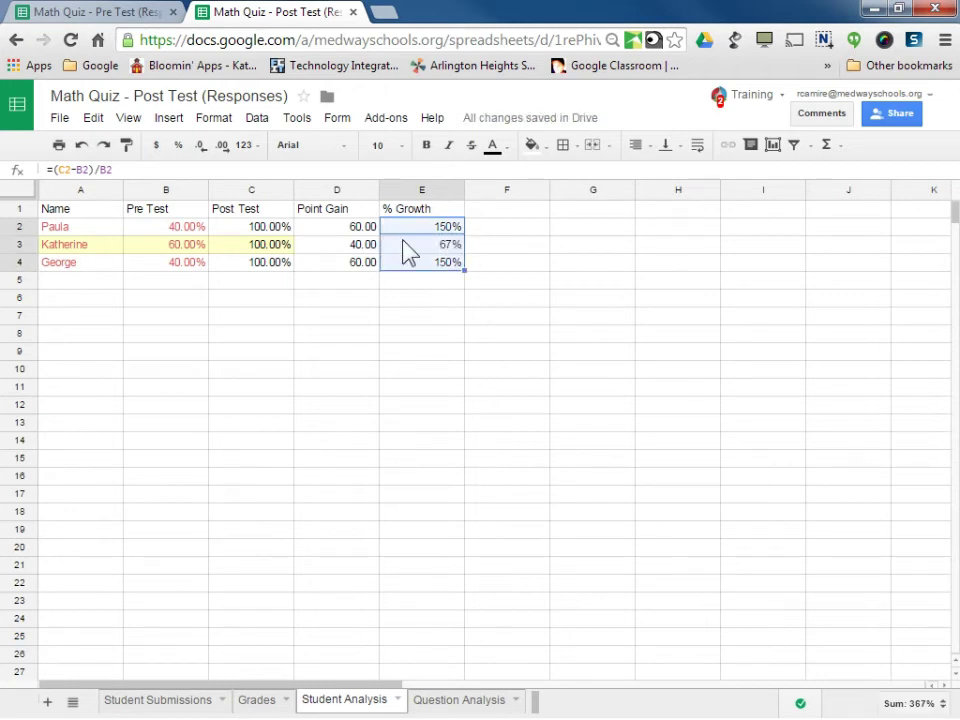
click(488, 369)
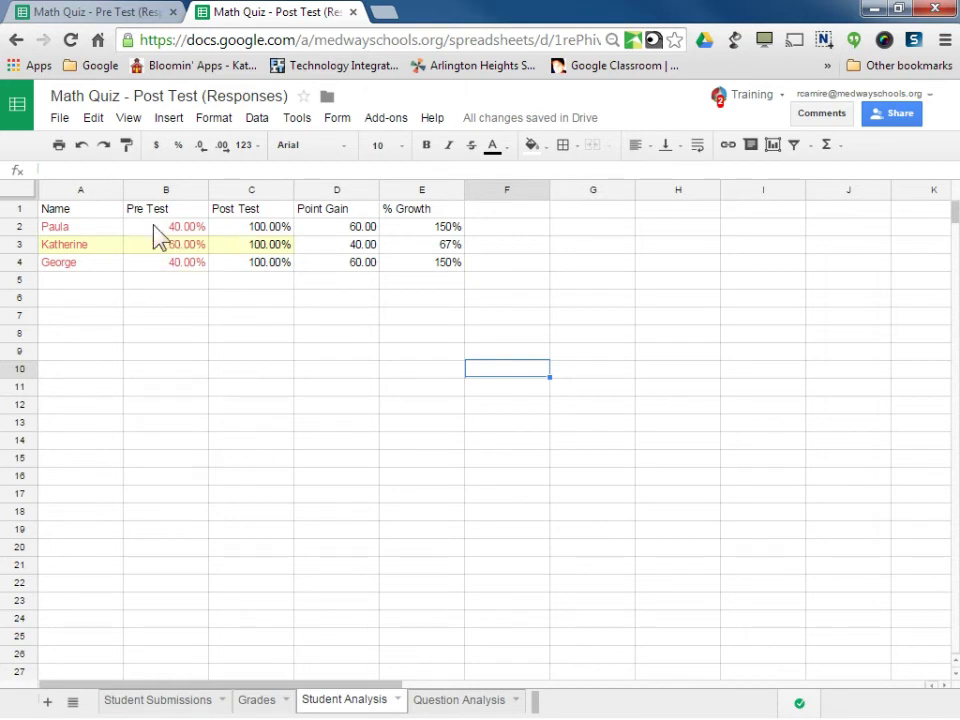
Step: Start a new chart from the Name, Pre Test and Post Test data in A1:C4
click(66, 214)
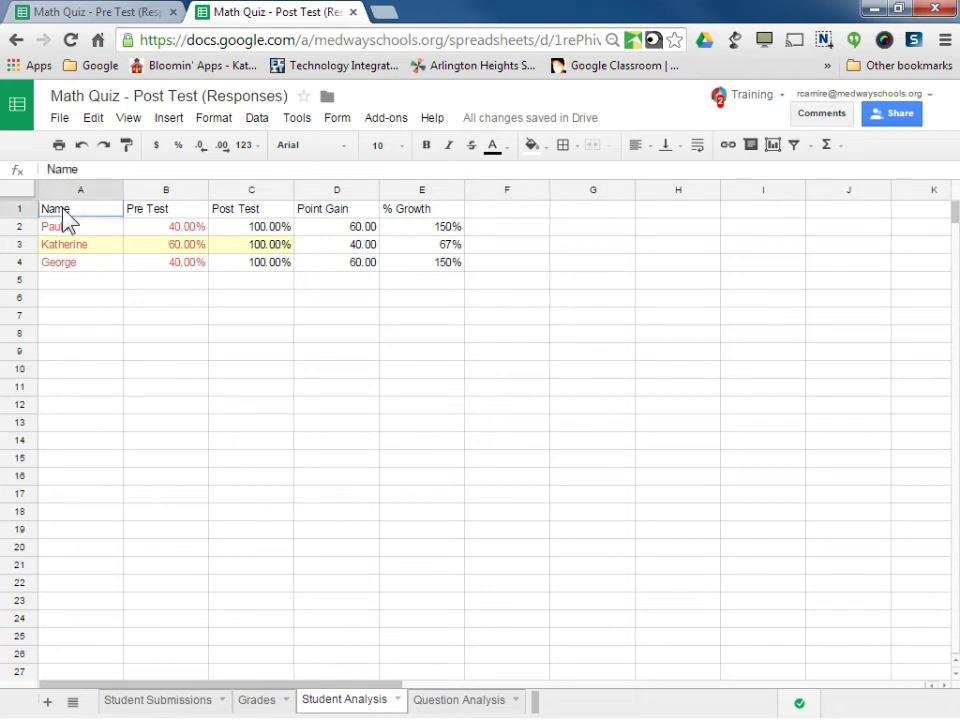
drag(62, 212, 283, 283)
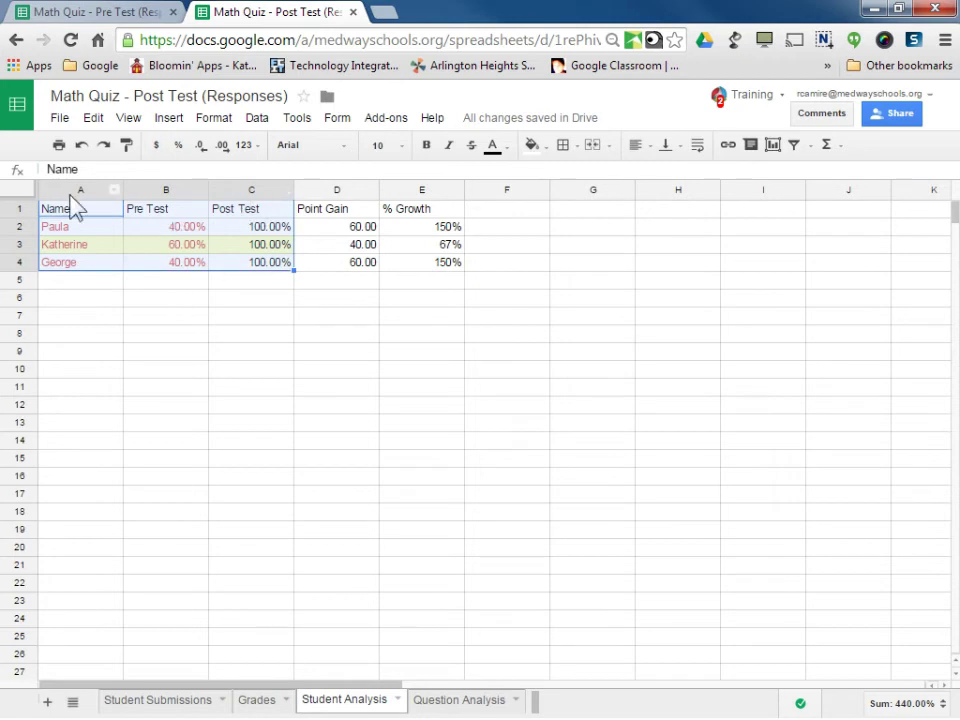
click(168, 118)
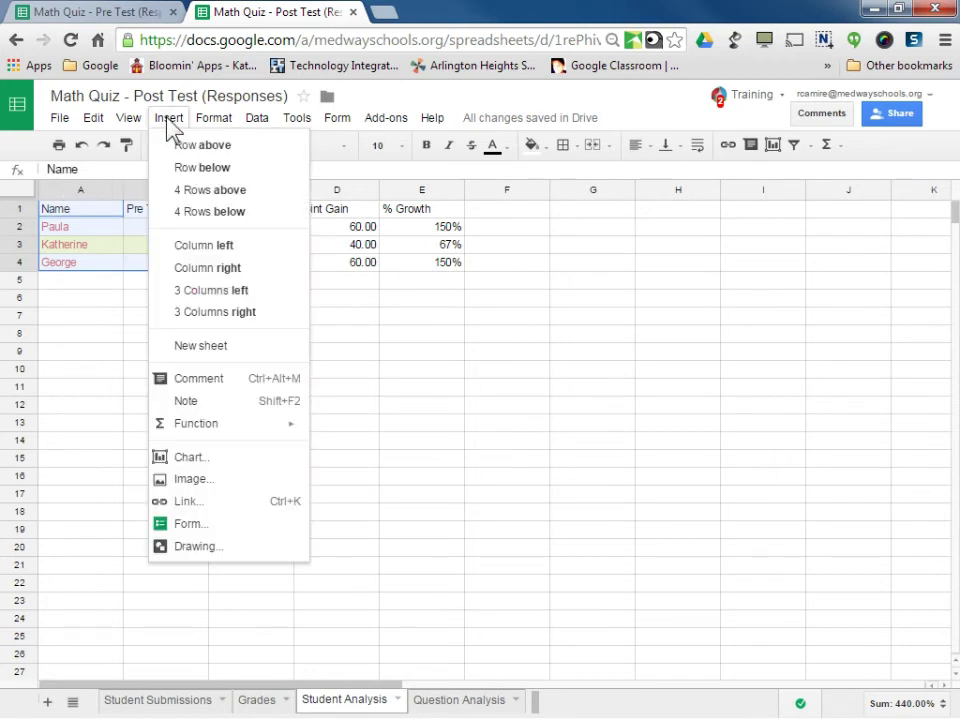
click(198, 458)
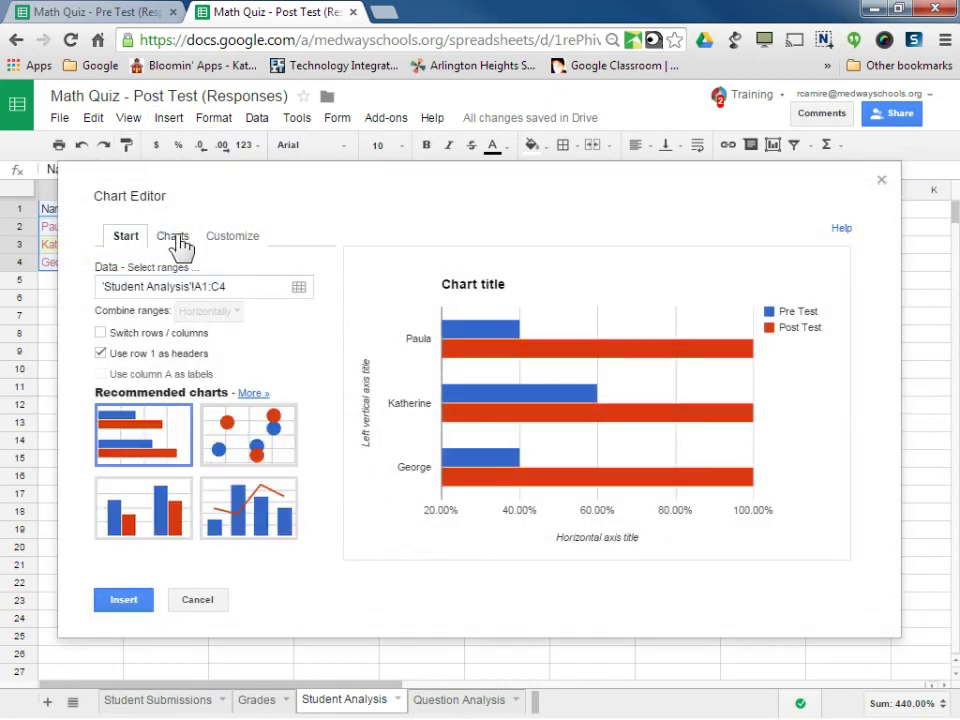
mouse_move(565, 366)
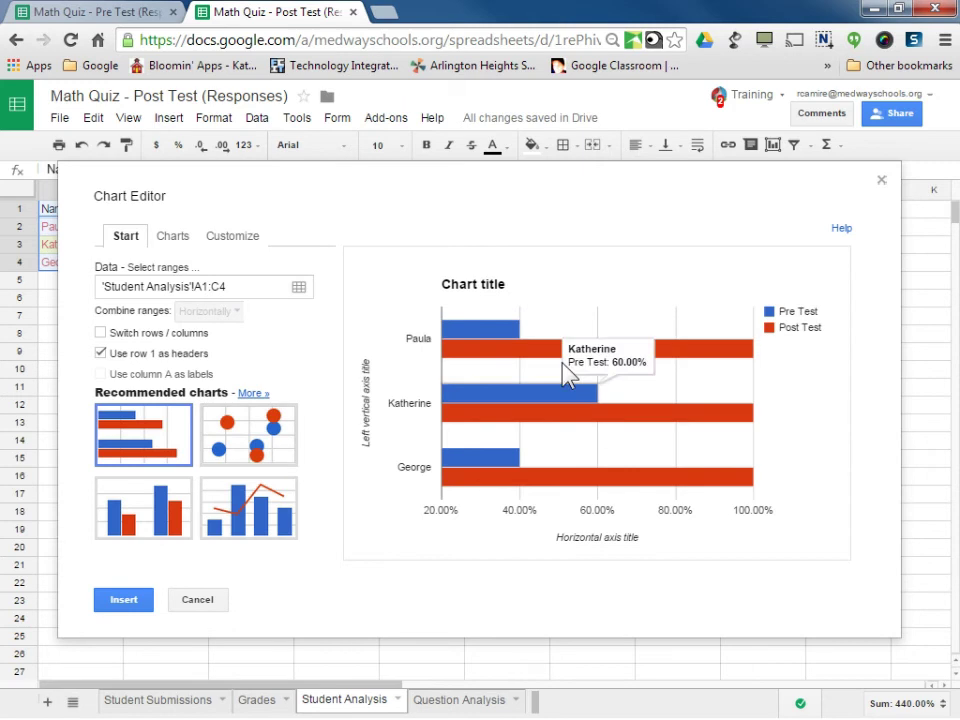
Step: Try the Column chart type and its stacked and other variants for the Pre Test and Post Test data
click(172, 238)
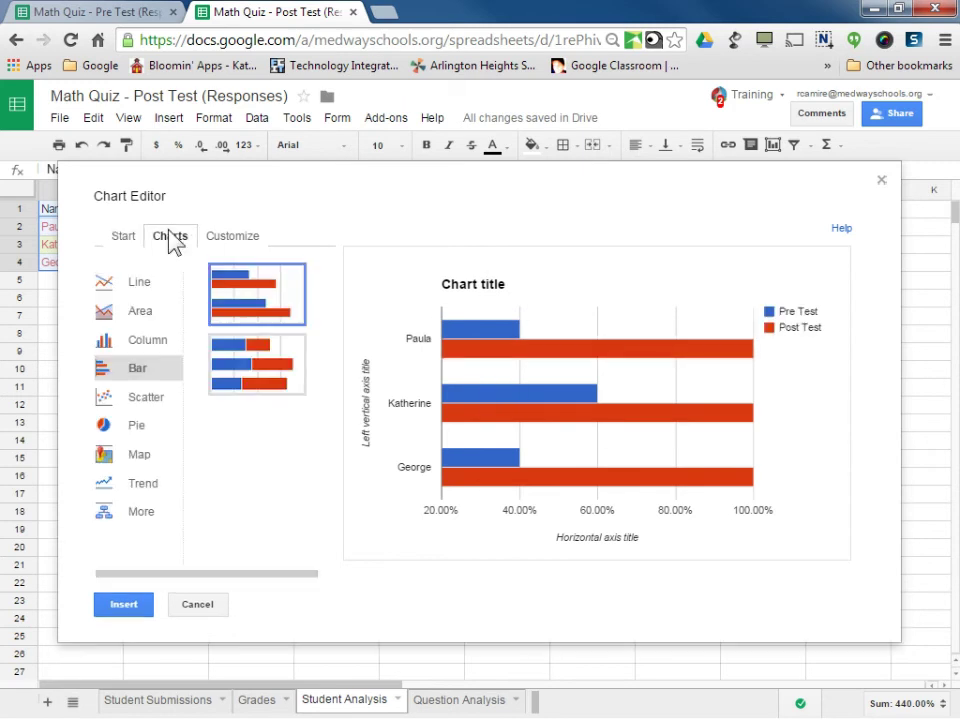
click(158, 343)
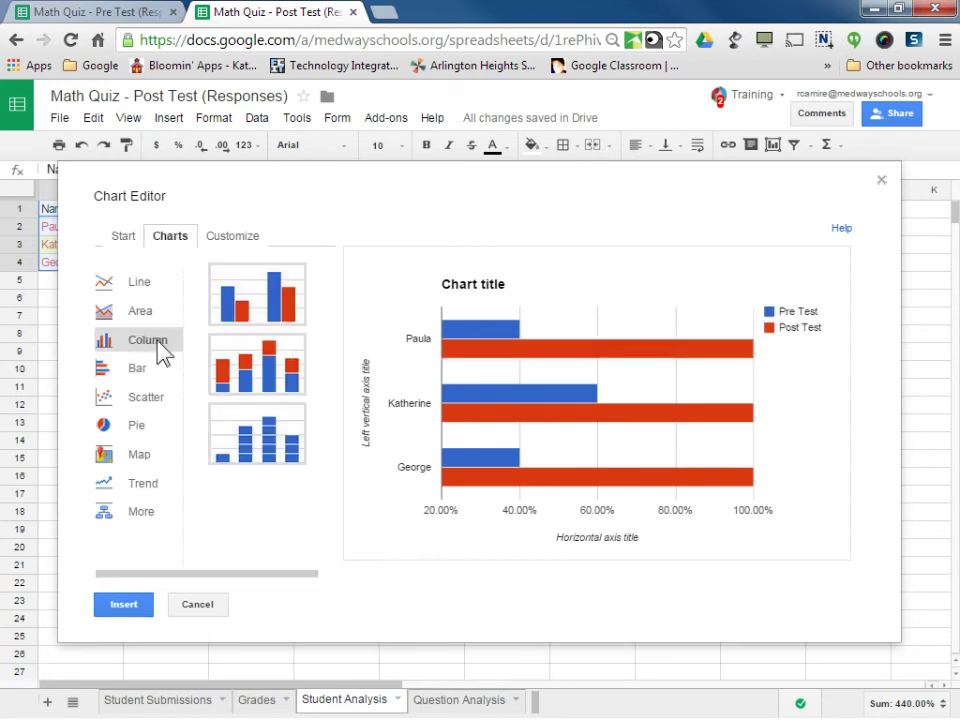
click(280, 311)
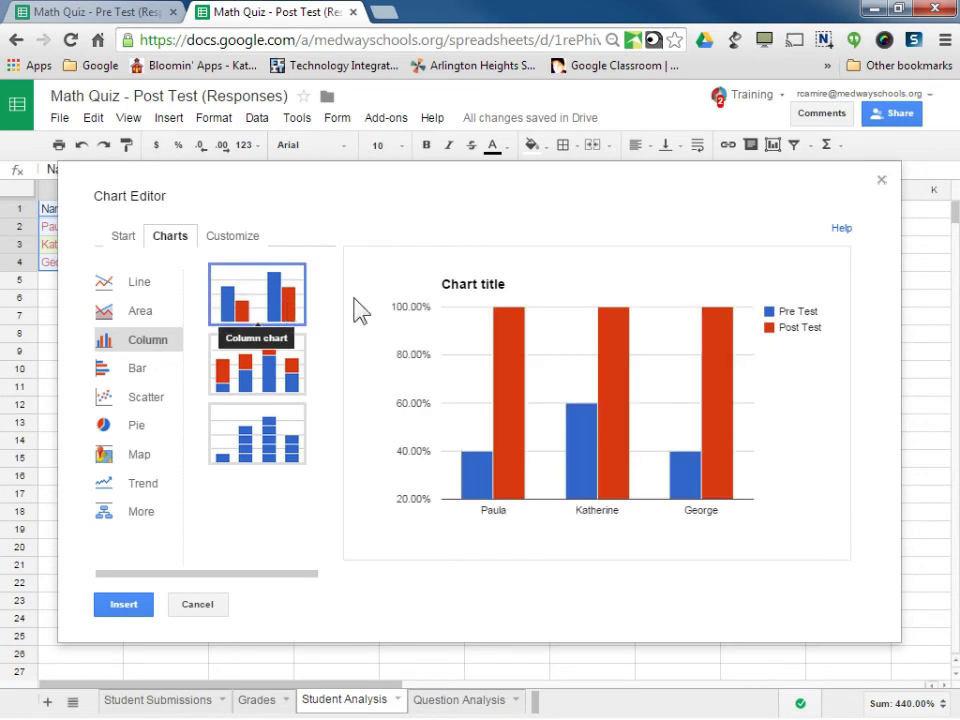
mouse_move(628, 396)
click(261, 369)
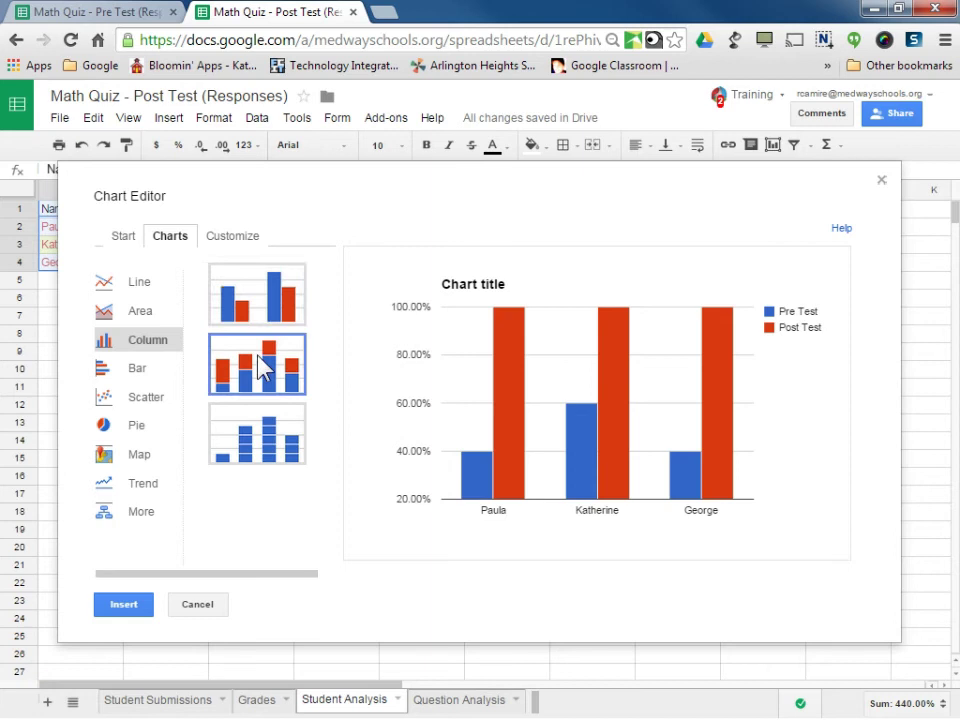
click(266, 430)
click(265, 368)
click(259, 306)
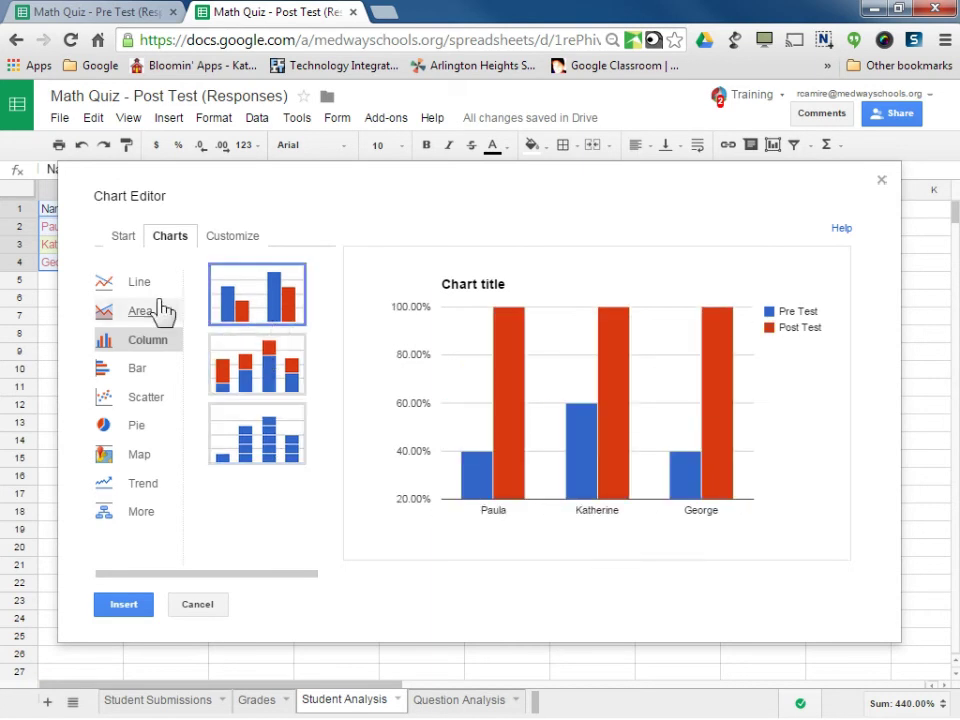
Step: Preview the recommended combo, bubble, bar and column charts for the selected data
click(124, 238)
click(250, 506)
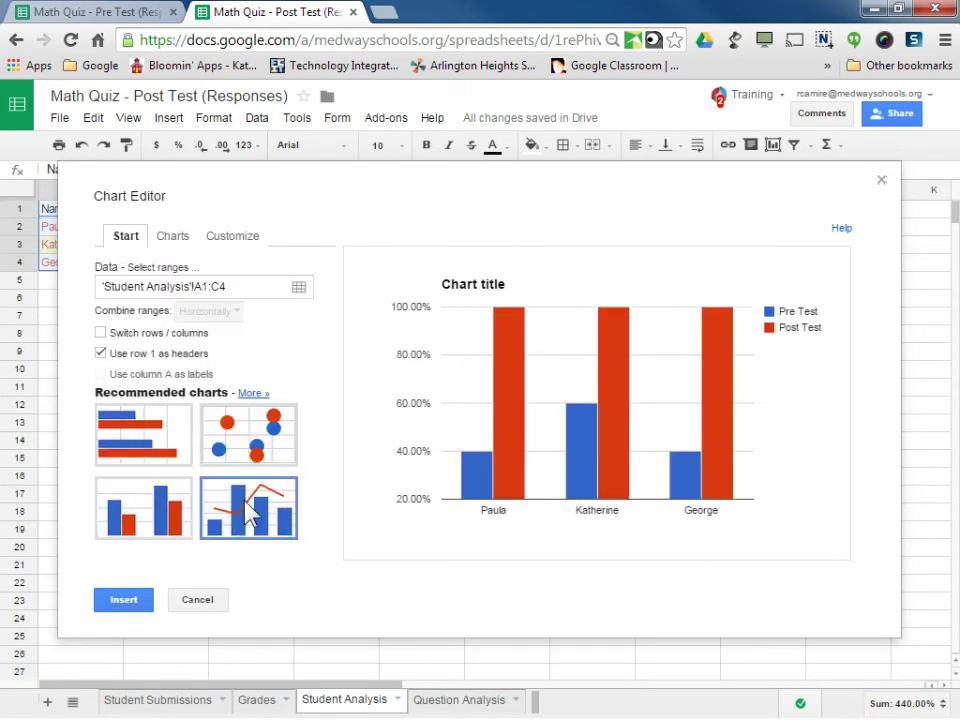
click(253, 452)
click(146, 448)
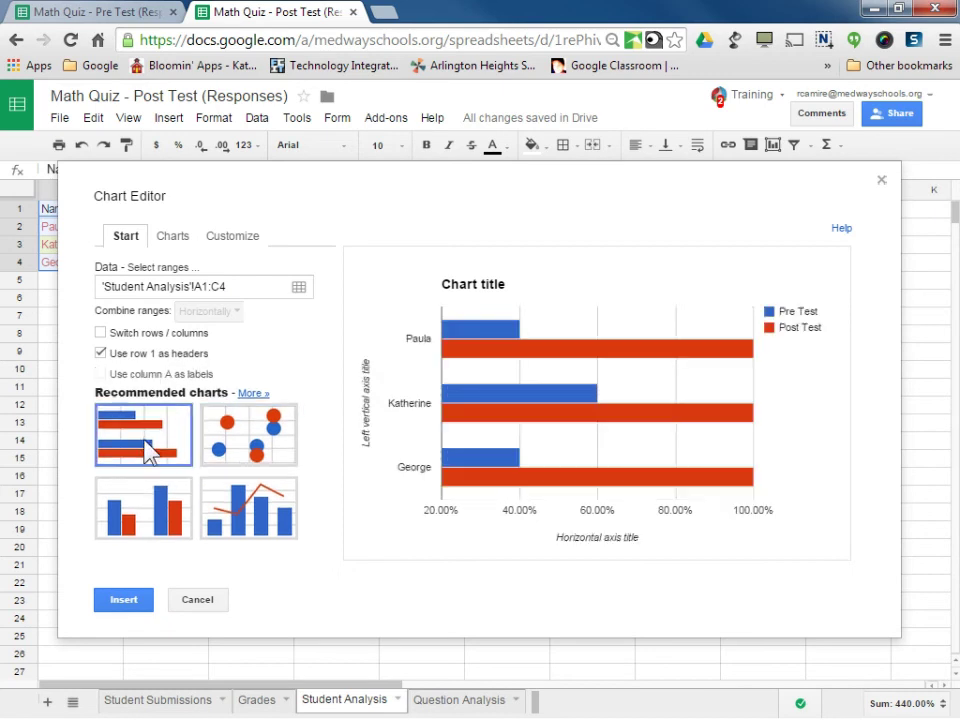
click(170, 505)
click(222, 507)
click(245, 445)
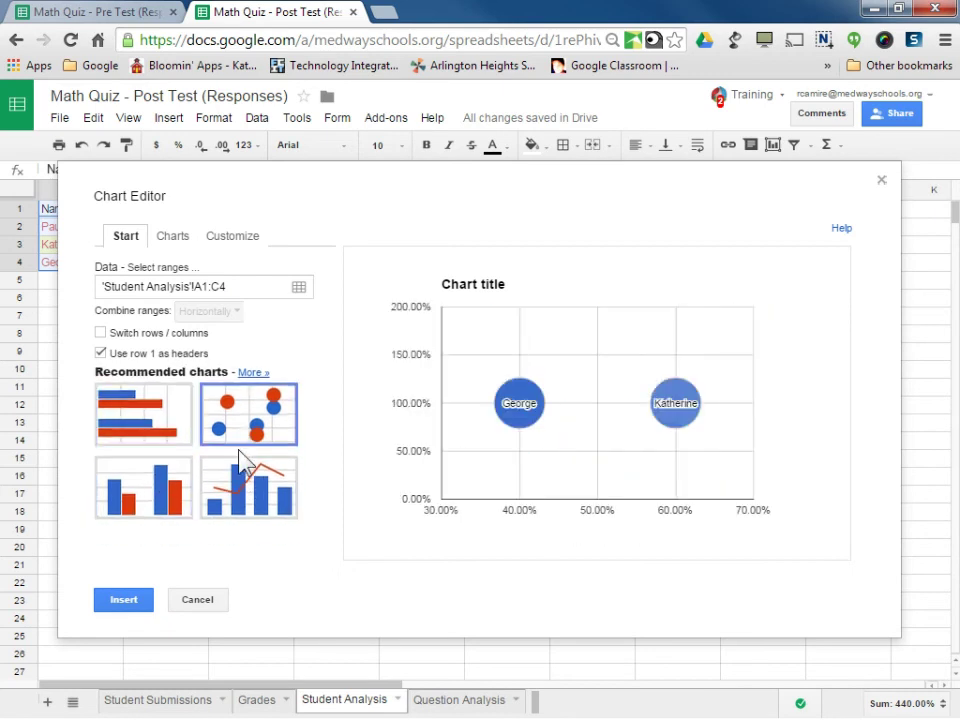
Step: Insert the recommended column chart of Pre Test and Post Test scores and move it to its own sheet
click(148, 488)
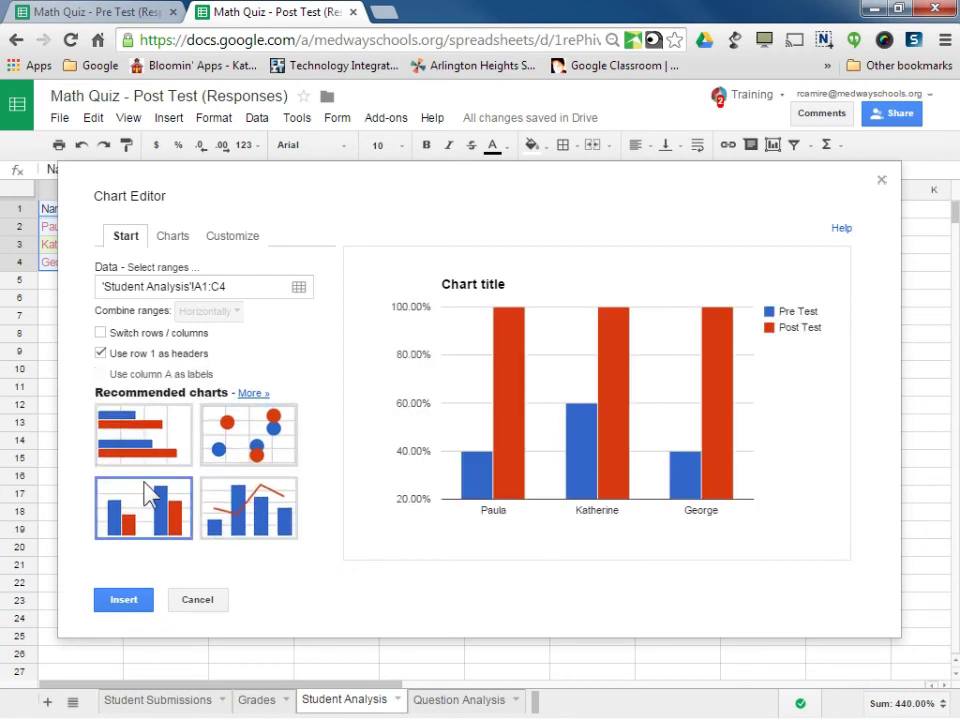
click(125, 602)
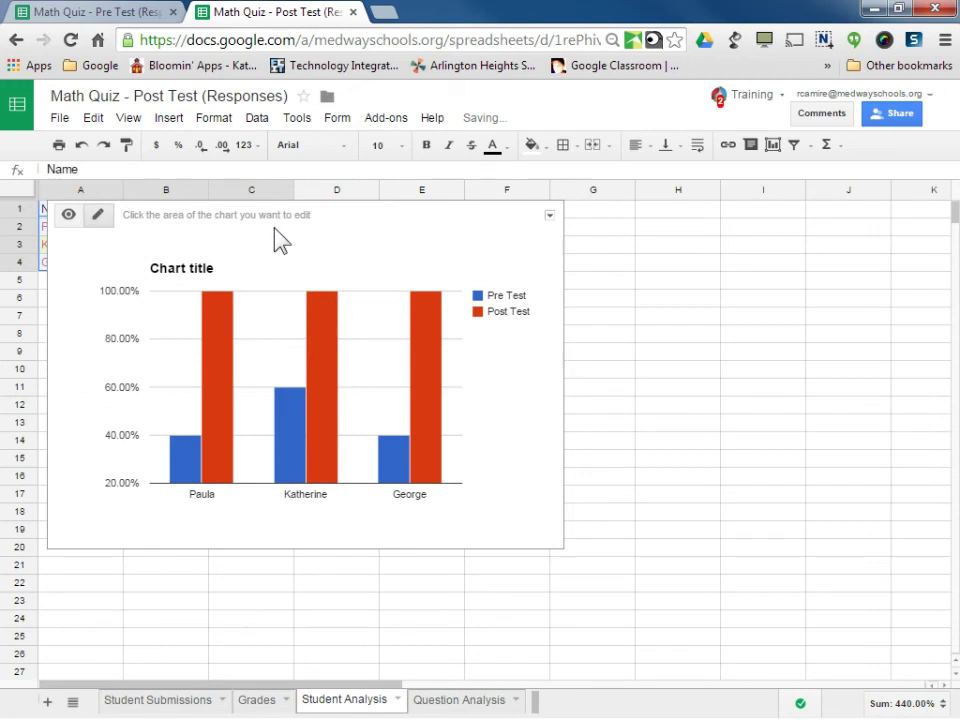
click(536, 266)
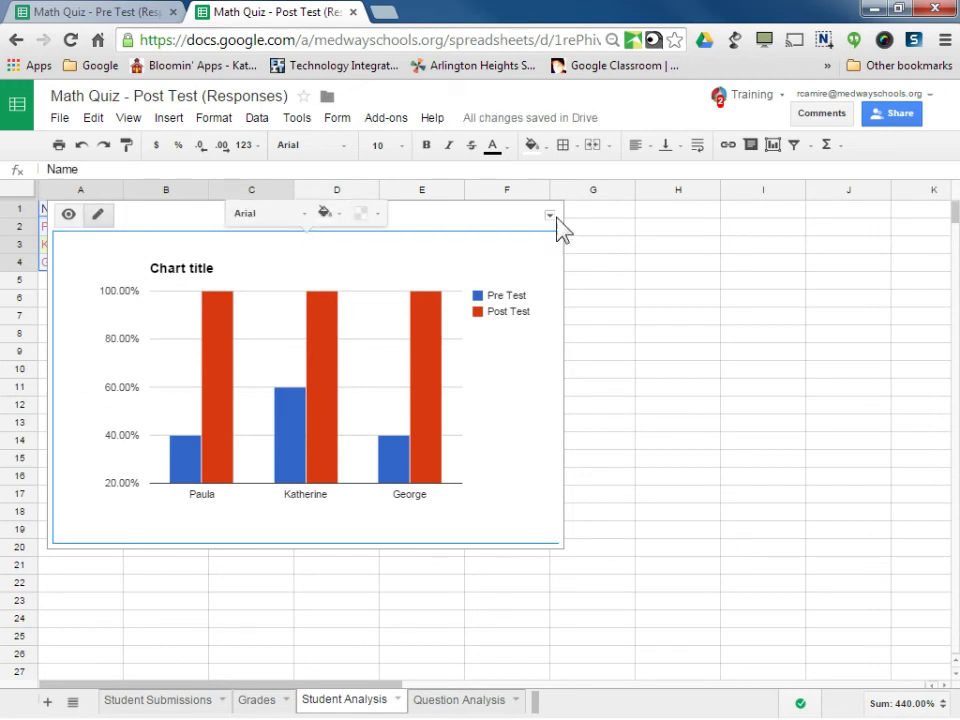
click(549, 216)
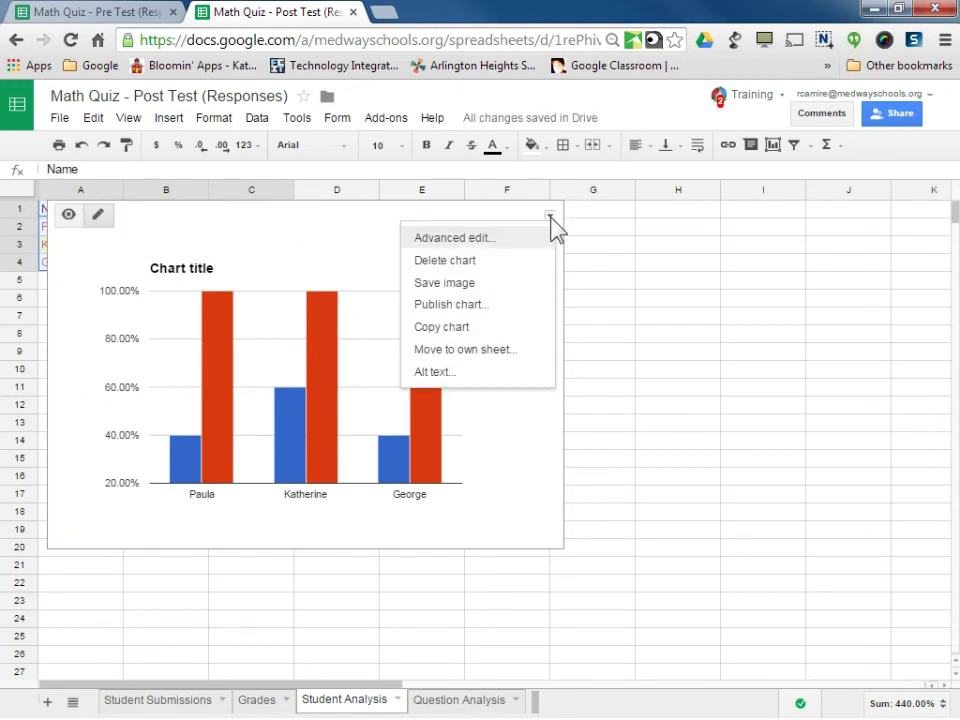
click(500, 360)
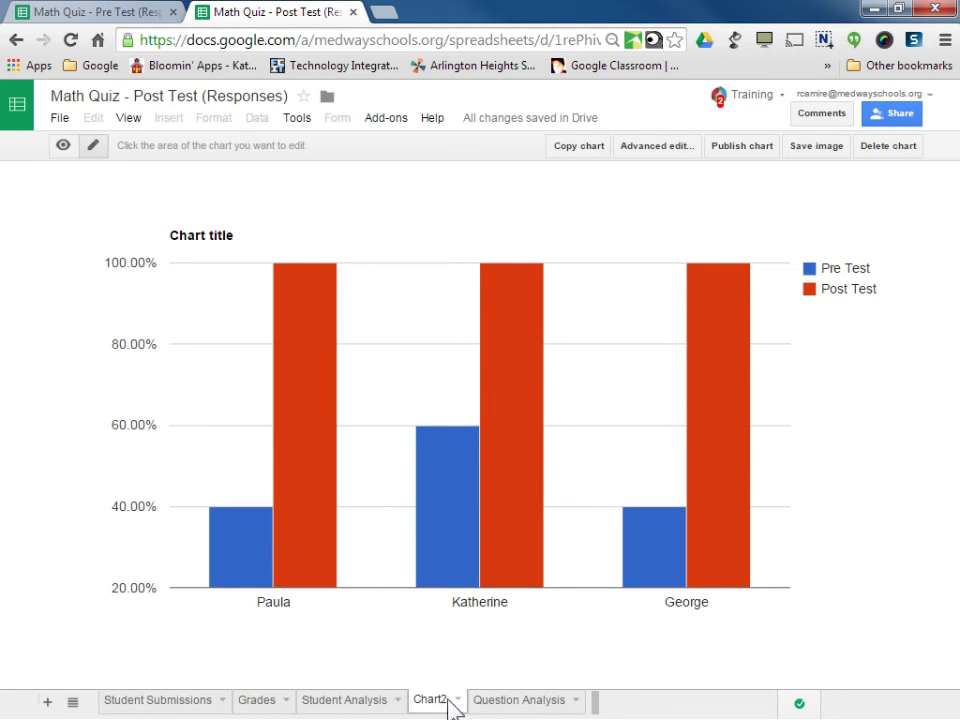
Step: Rename the new chart sheet to Student Chart
click(458, 700)
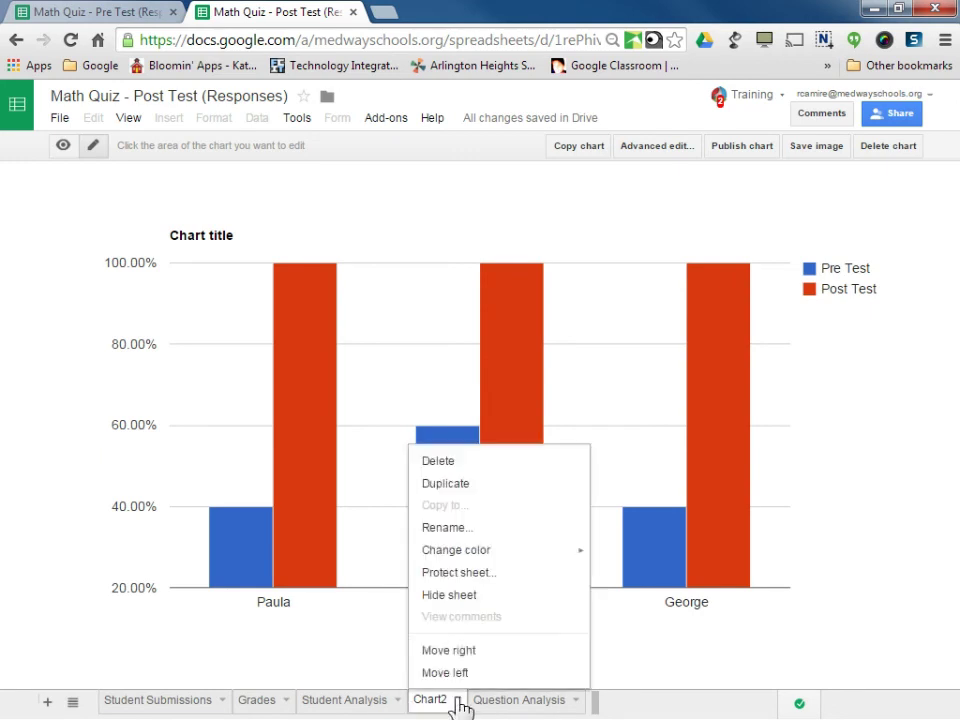
click(460, 528)
text(Student Chart)
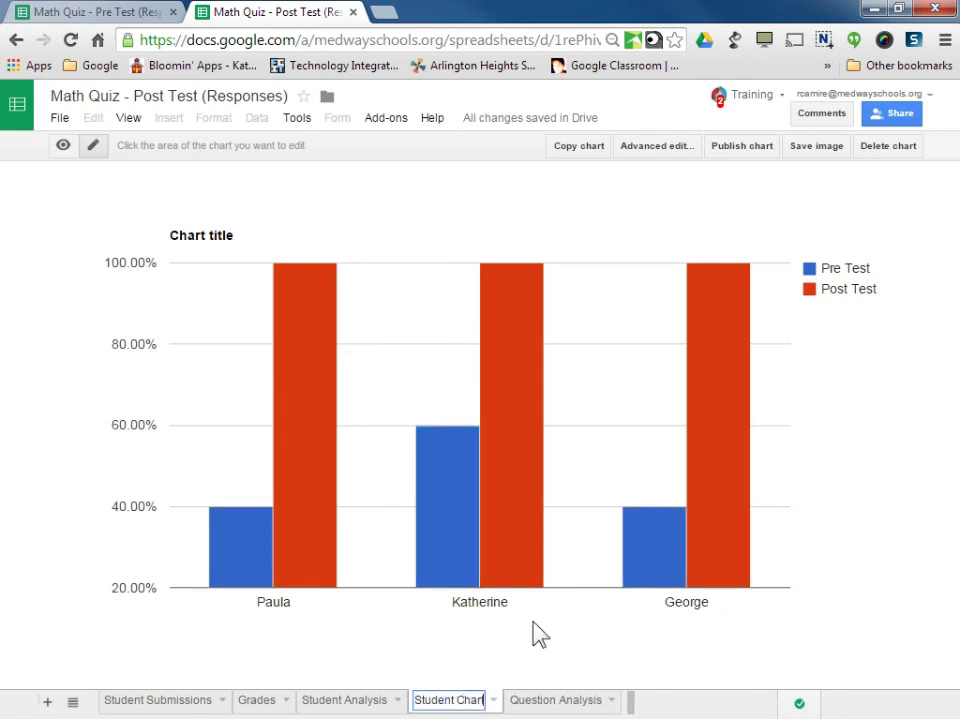
click(540, 635)
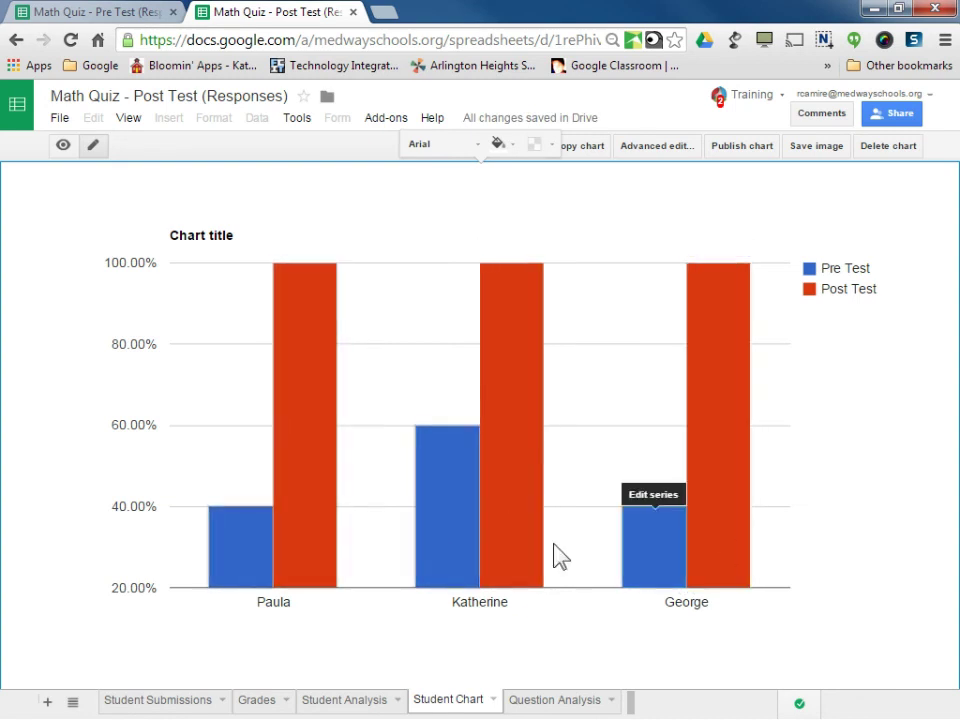
Step: Try to recolor the Pre Test series columns red and reload the spreadsheet
click(250, 549)
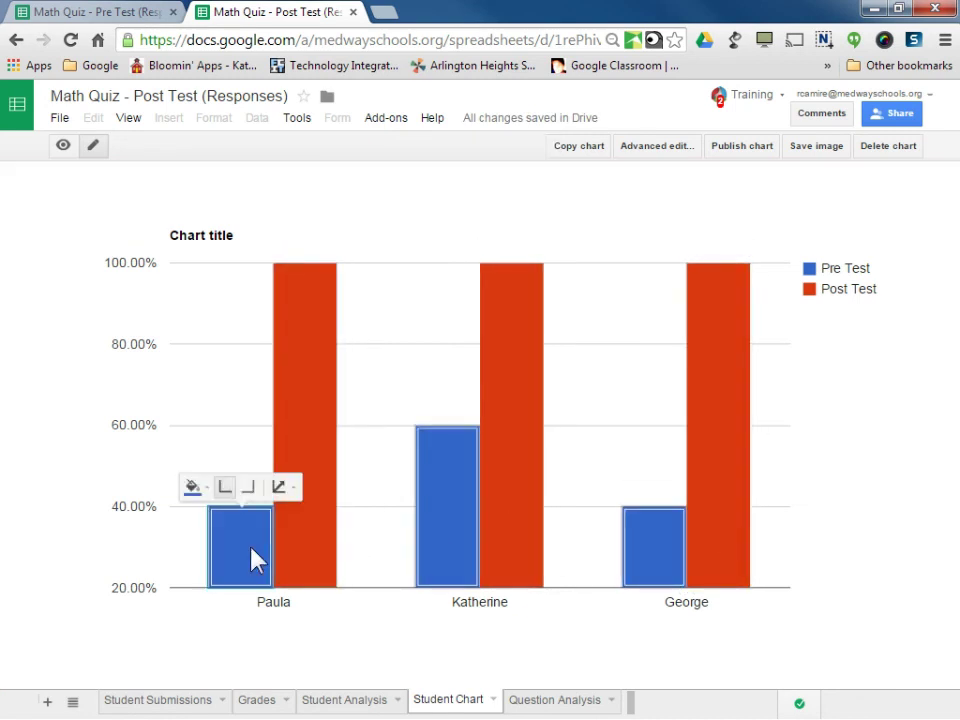
click(196, 490)
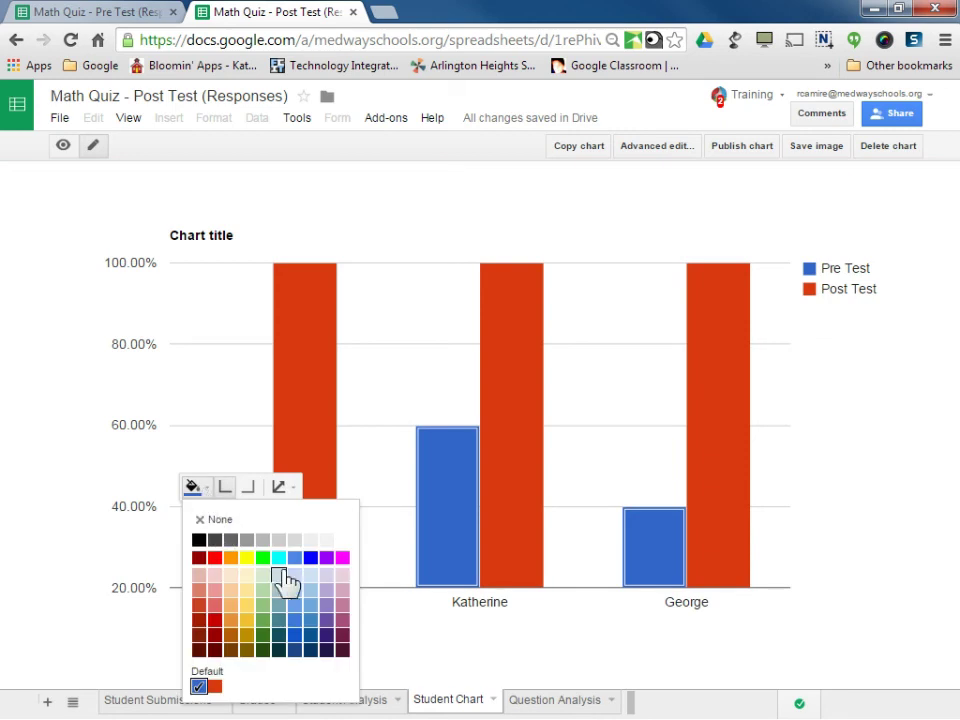
click(215, 557)
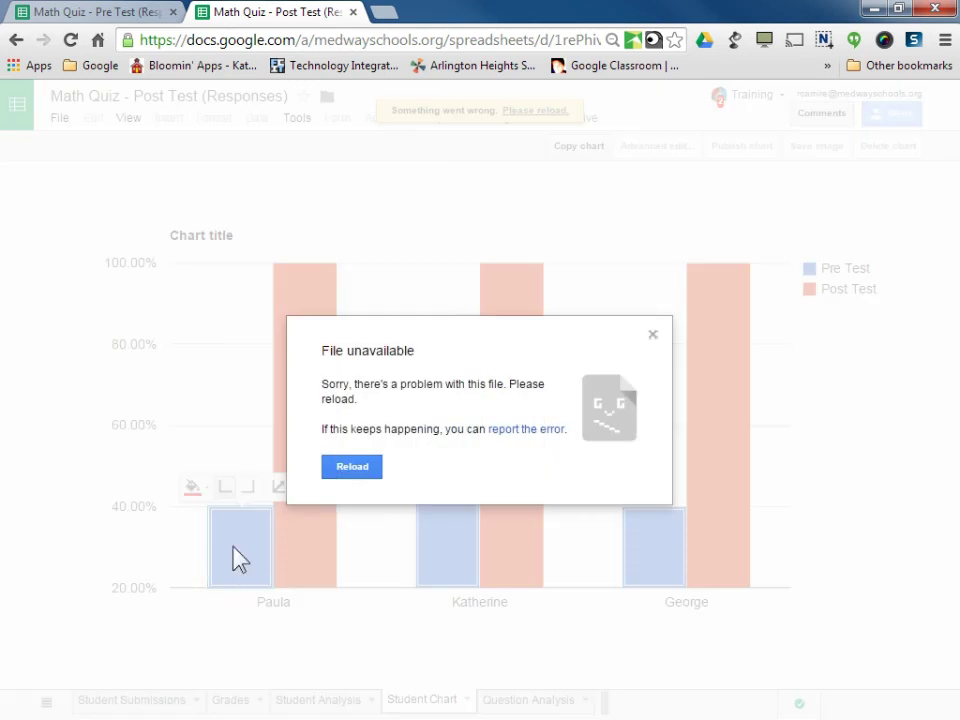
click(356, 469)
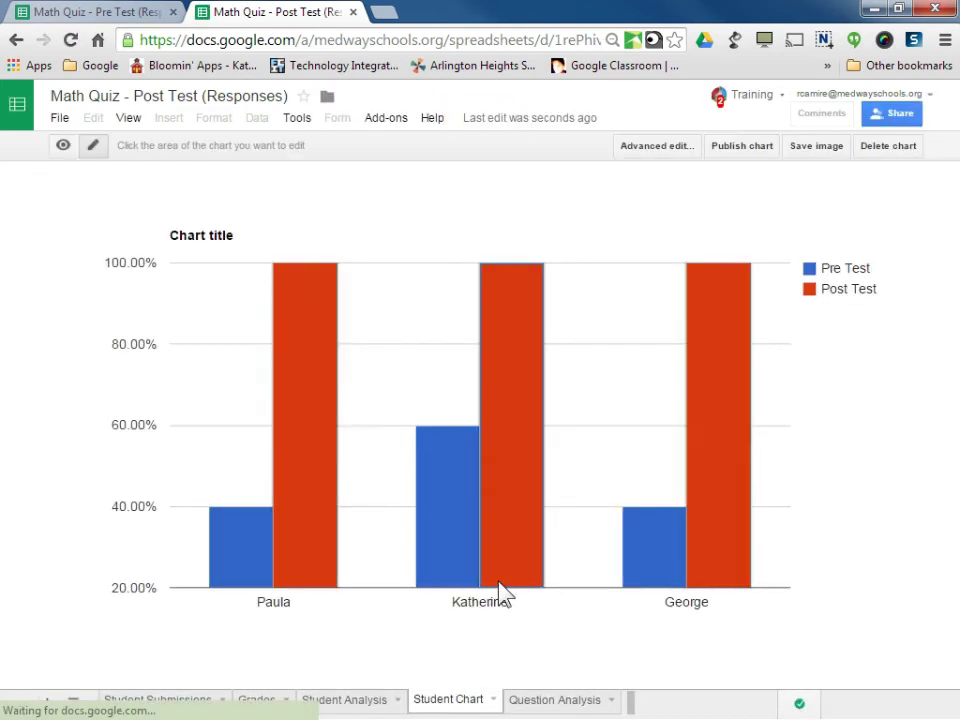
Step: Try again to recolor the Pre Test columns red directly on the Student Chart
click(250, 540)
click(196, 489)
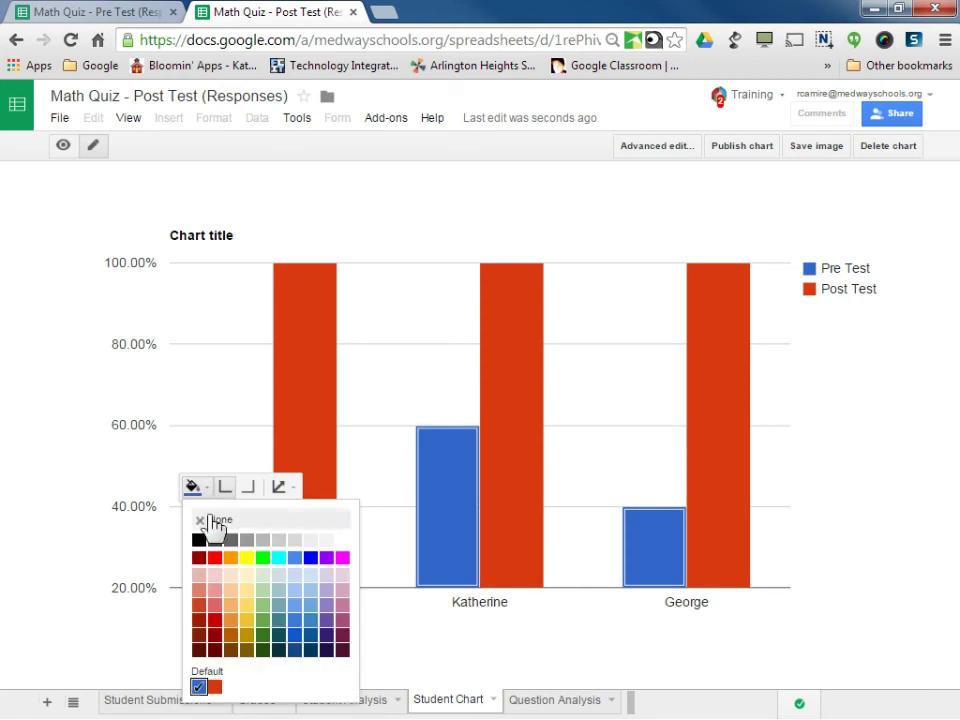
click(214, 558)
click(353, 467)
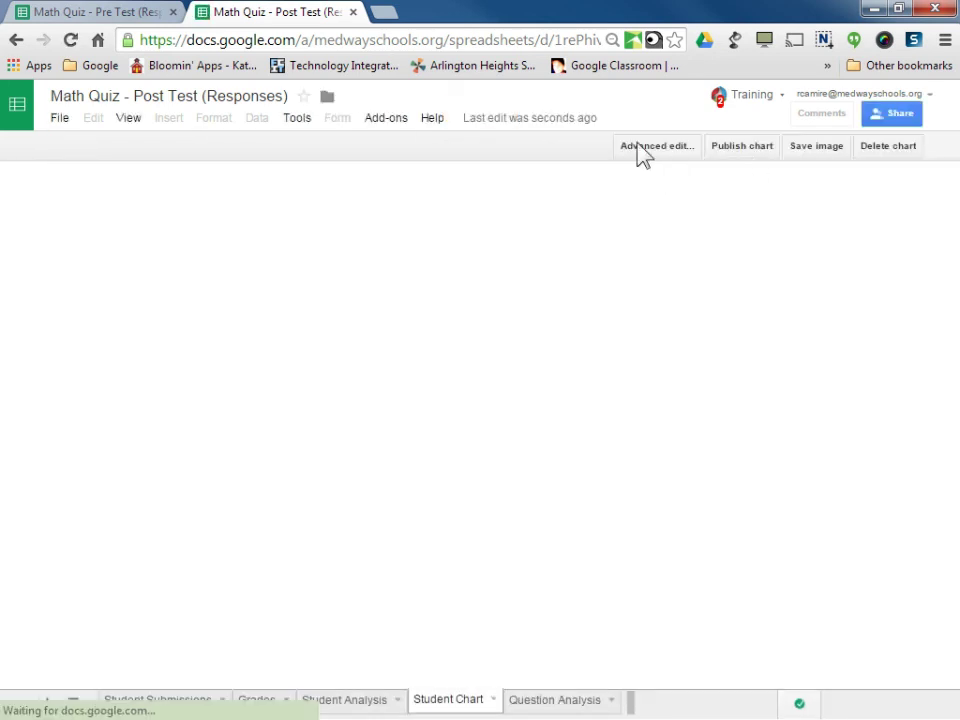
Step: Open the advanced chart editor, try green and light blue on the Pre Test series, and set its color to red
click(668, 146)
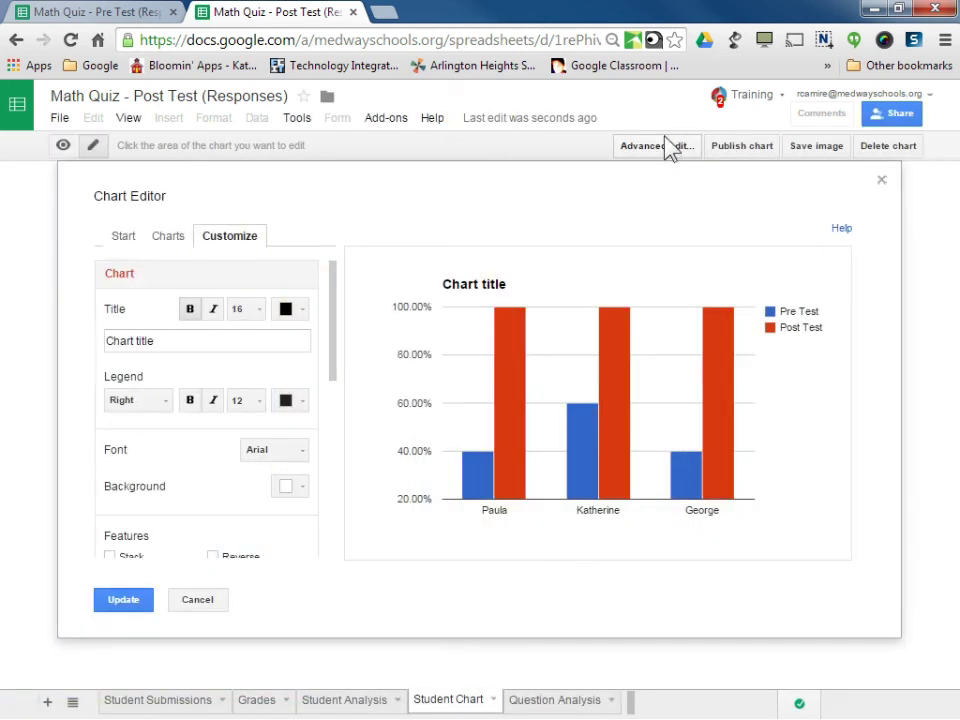
mouse_move(490, 485)
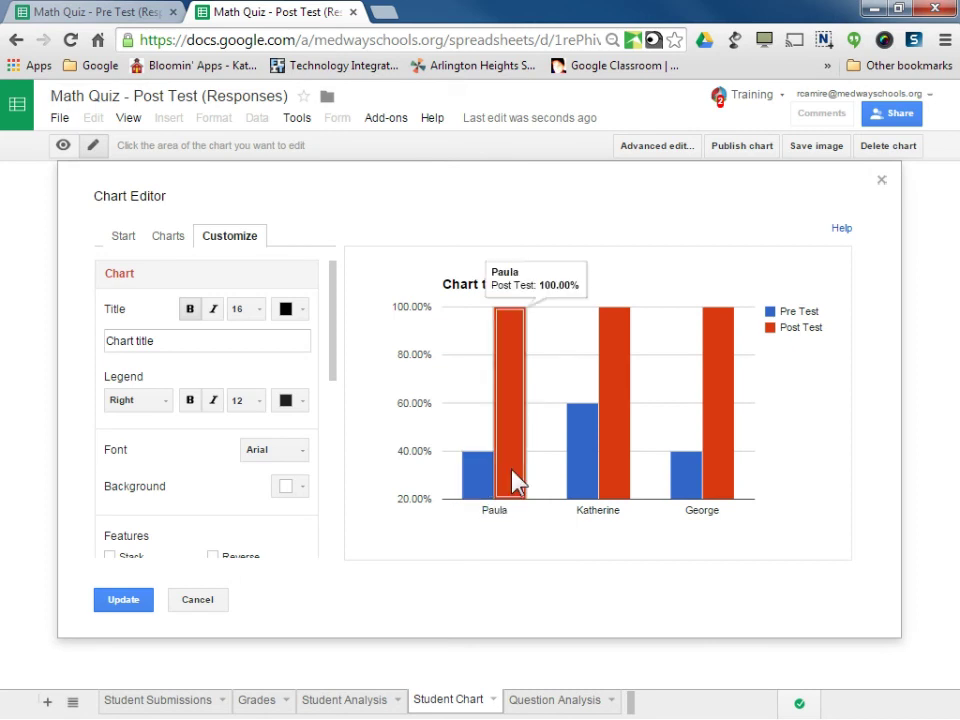
click(516, 483)
scroll(242, 470, down, 6)
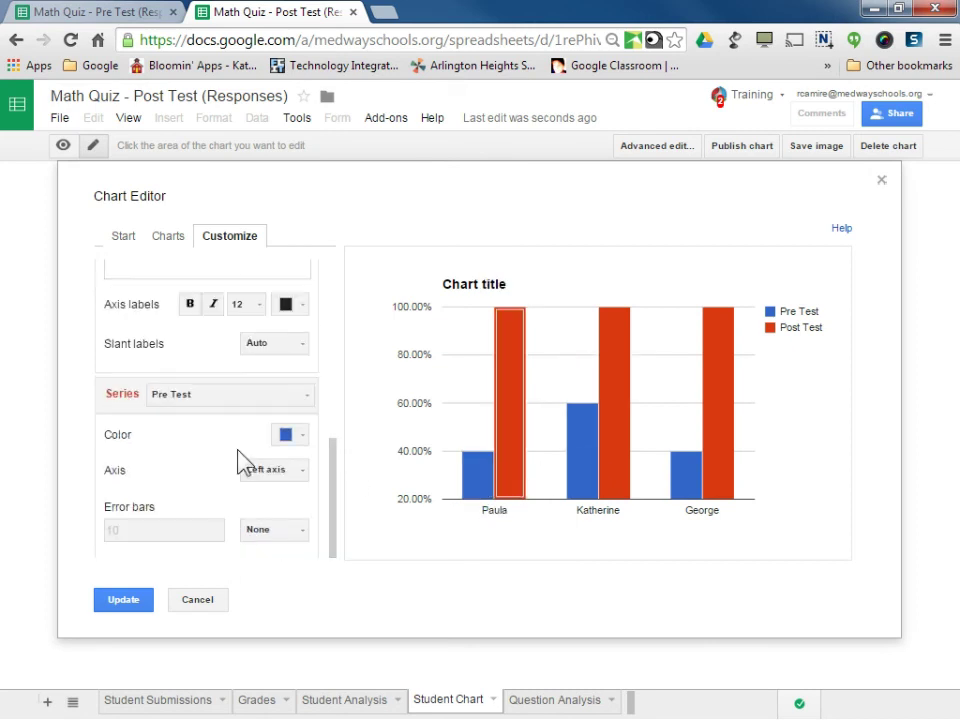
click(285, 436)
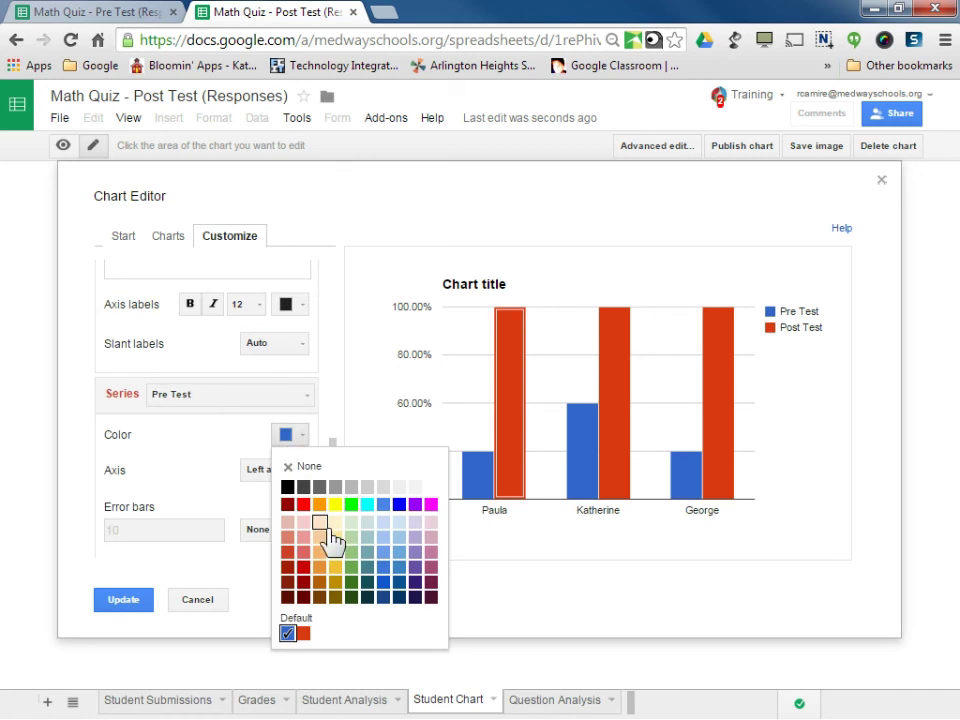
click(351, 504)
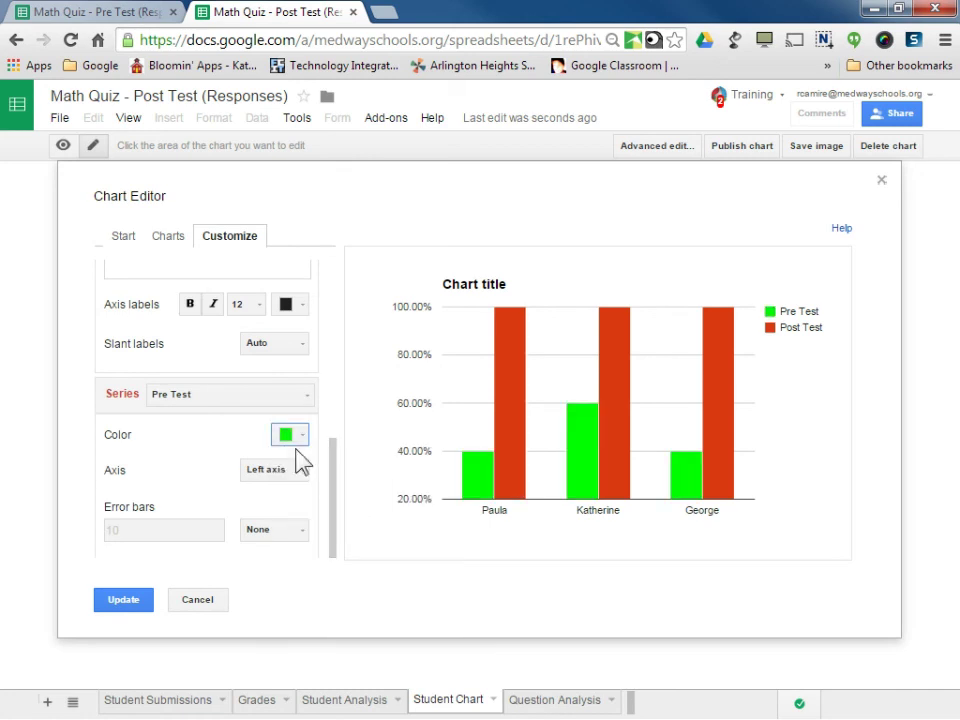
click(287, 434)
click(383, 505)
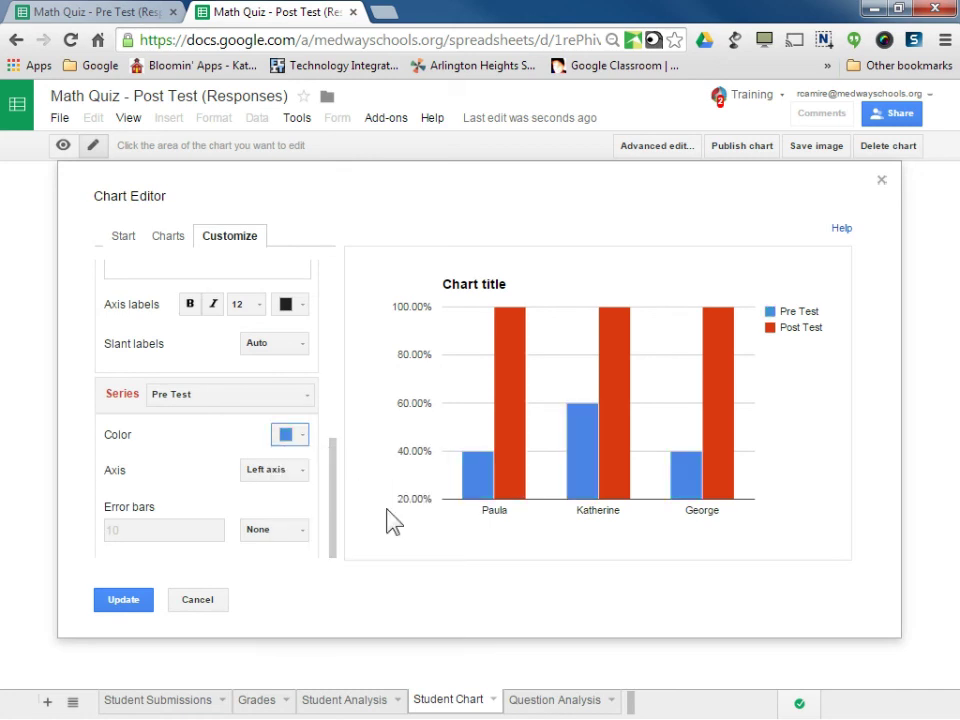
click(296, 436)
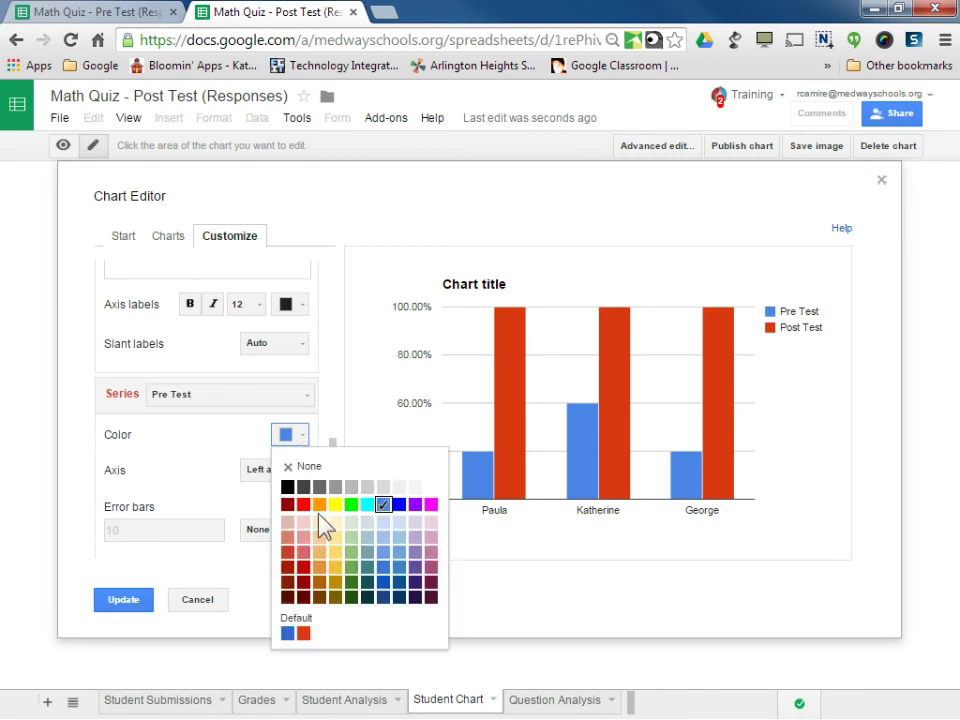
click(308, 505)
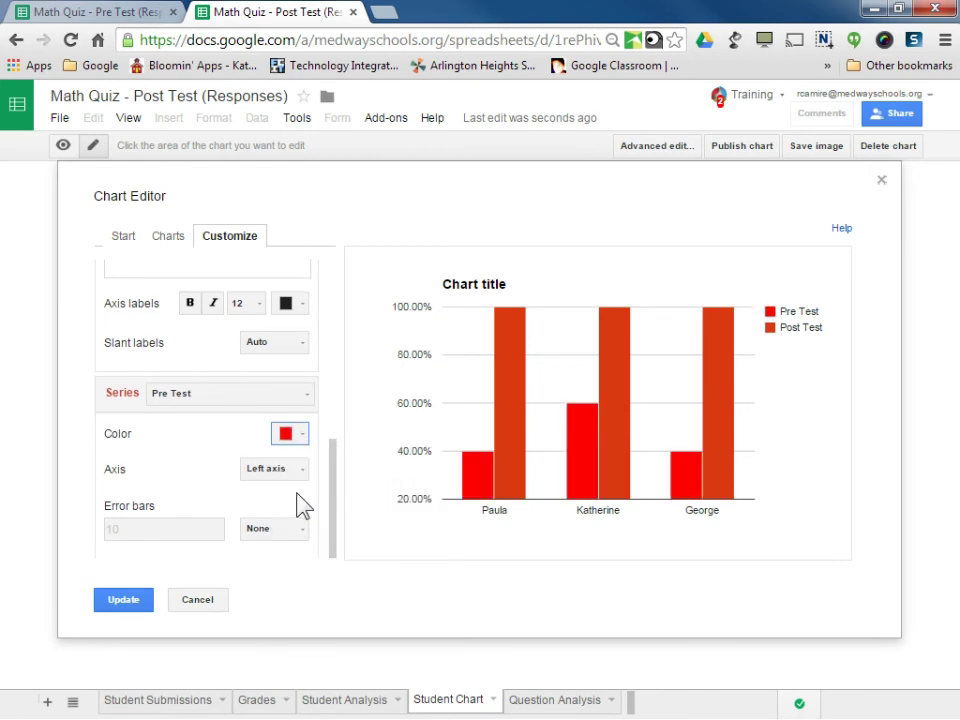
Step: Set the Post Test series color to bright green and apply the changes to the chart
scroll(300, 505, up, 2)
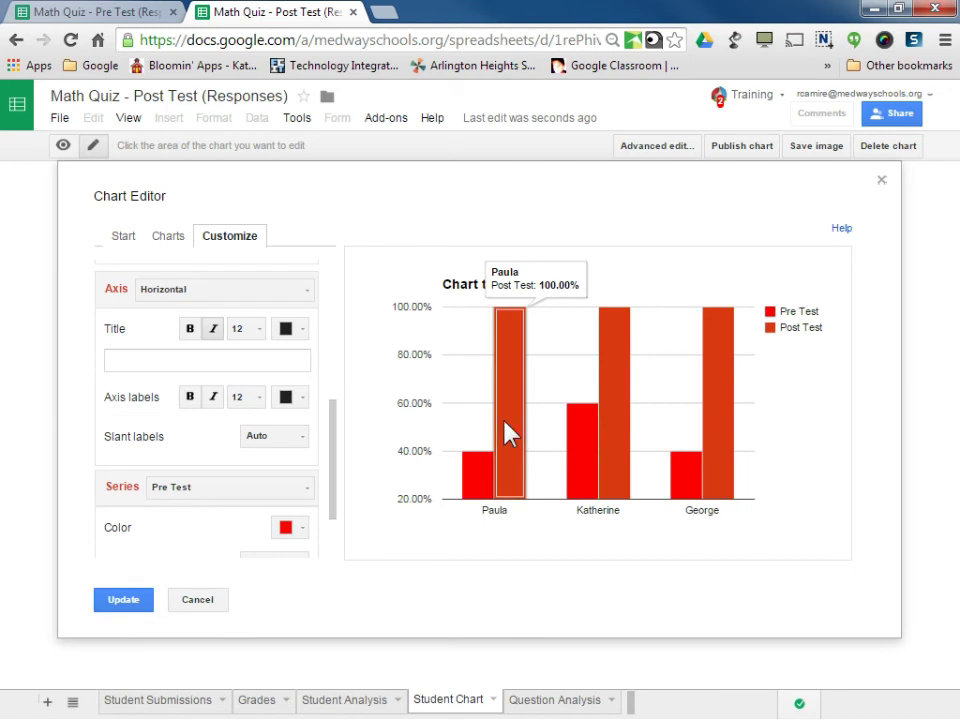
scroll(274, 489, down, 2)
click(266, 396)
click(250, 443)
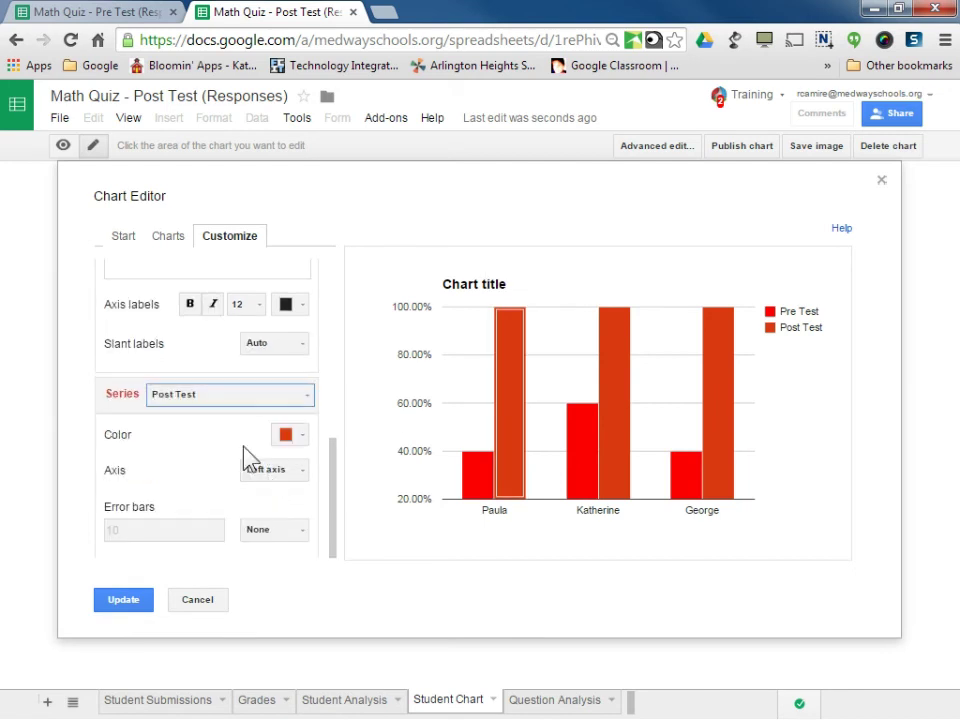
click(287, 434)
click(345, 504)
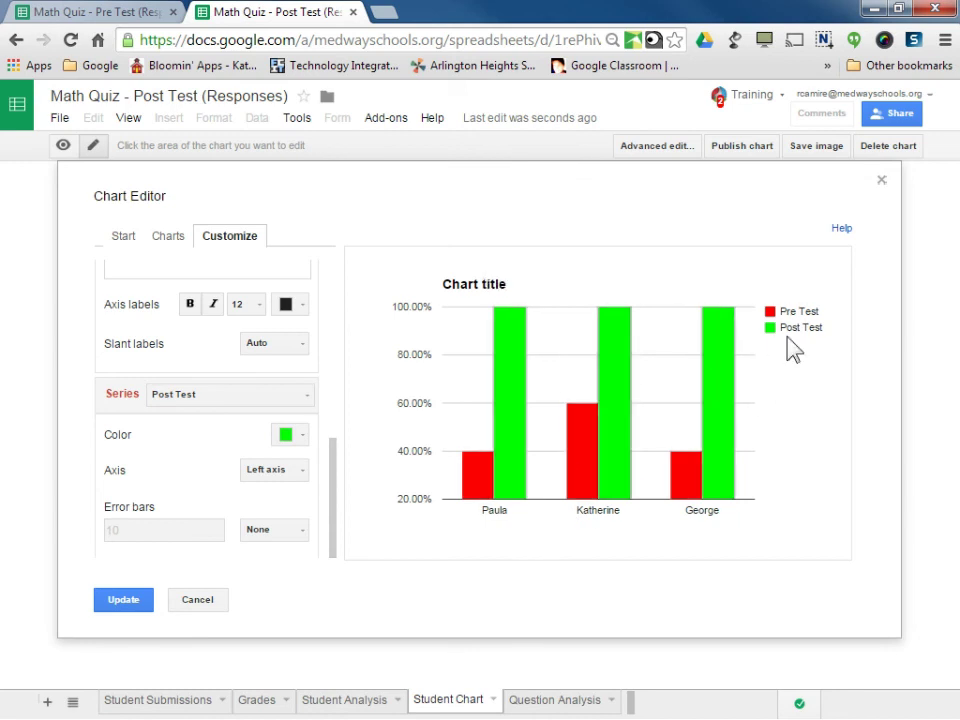
click(138, 601)
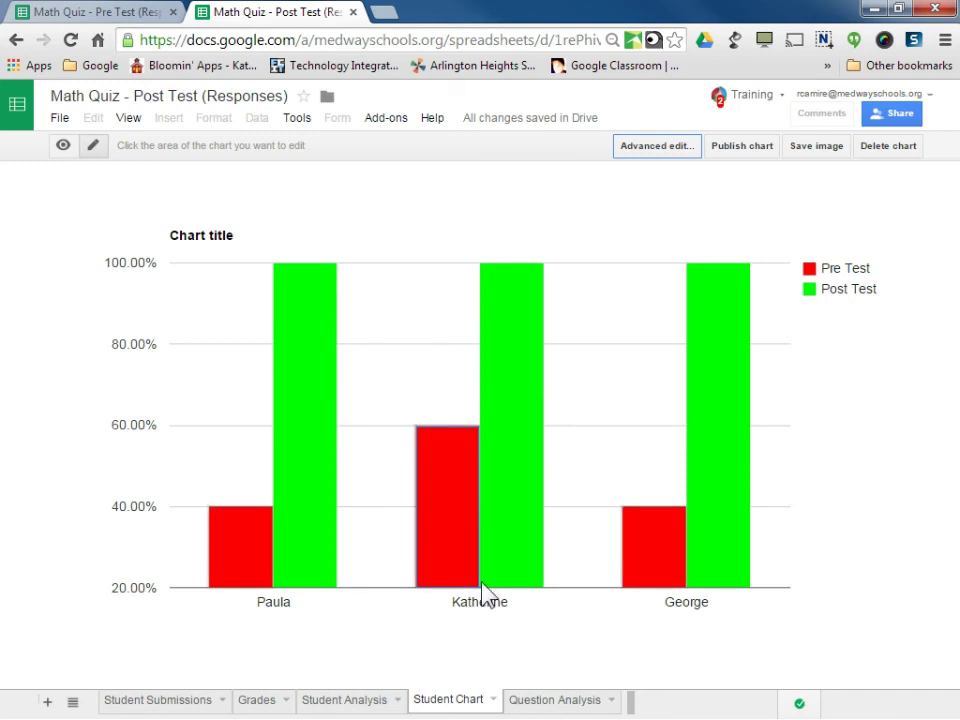
click(189, 504)
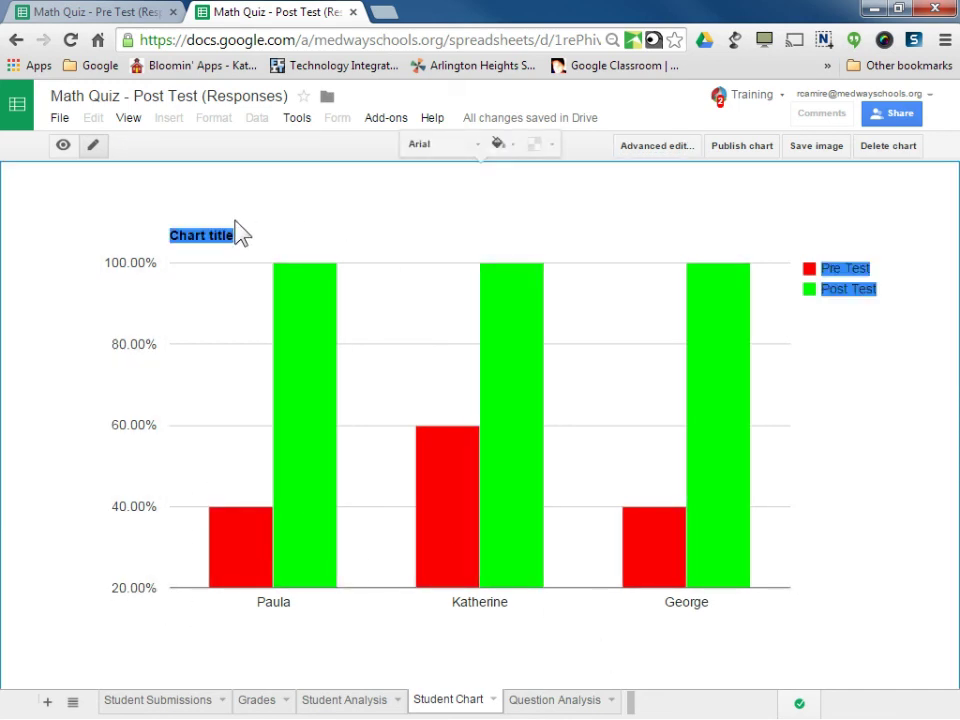
Step: On the Question Analysis sheet, enter the row labels Pre Test, Post Test, Point Gain and Percent Gain in A2:A5
click(560, 700)
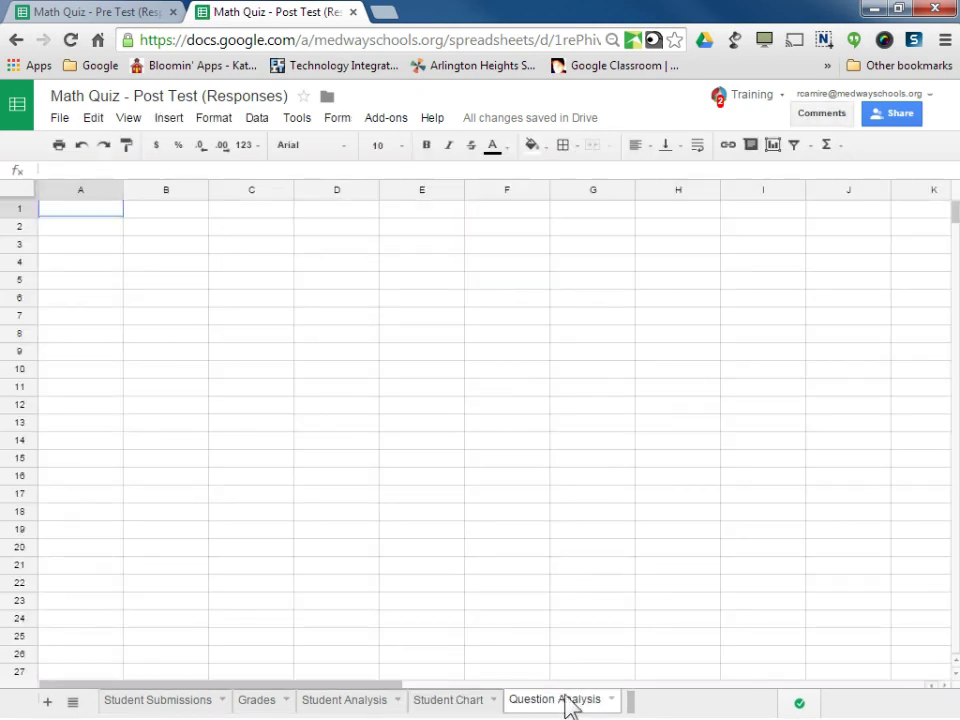
click(72, 226)
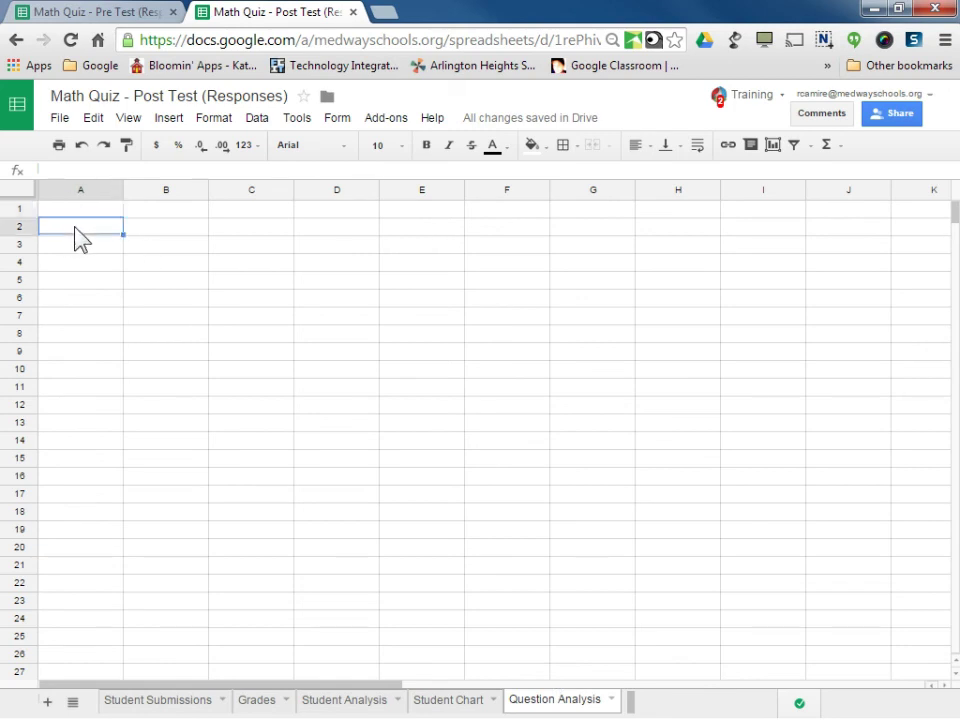
text(Pre Test)
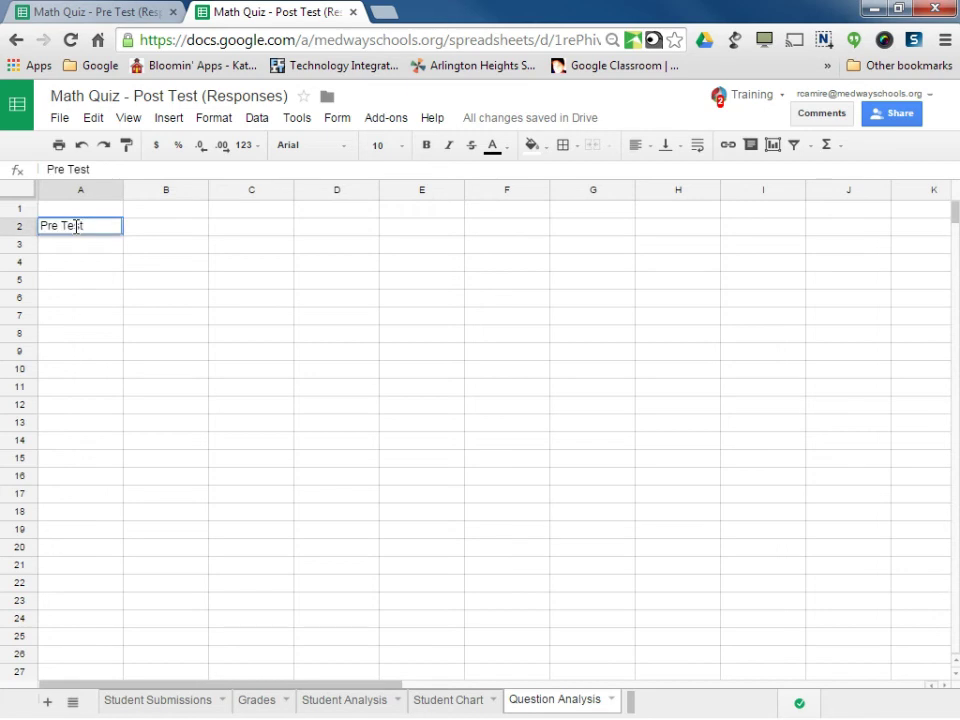
key(Return)
text(Post Test)
key(Return)
text(Point Gain)
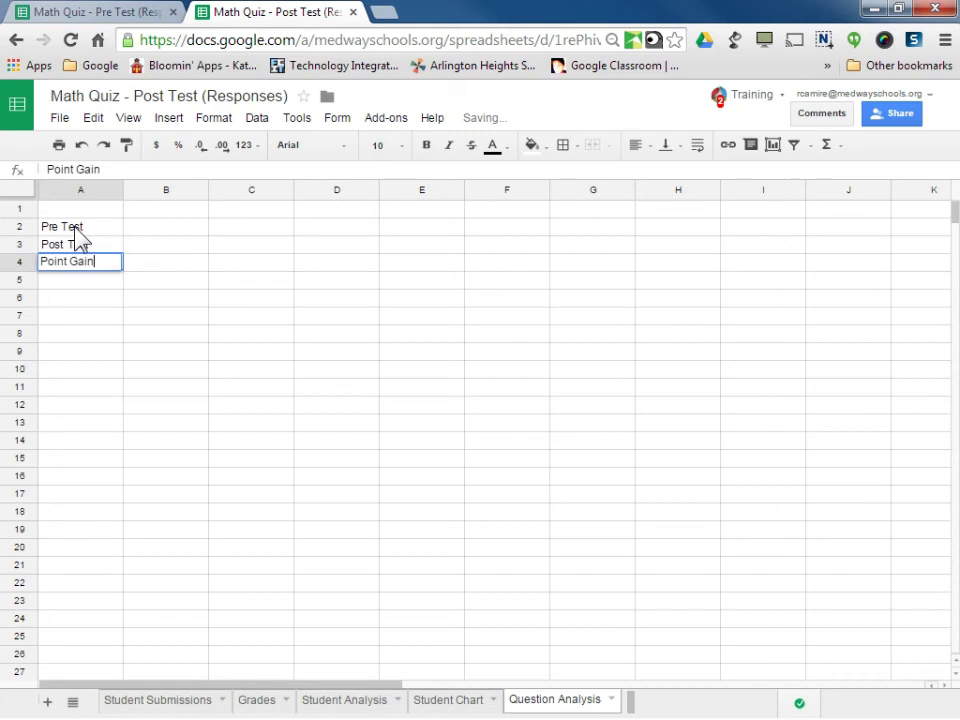
key(Return)
text(P)
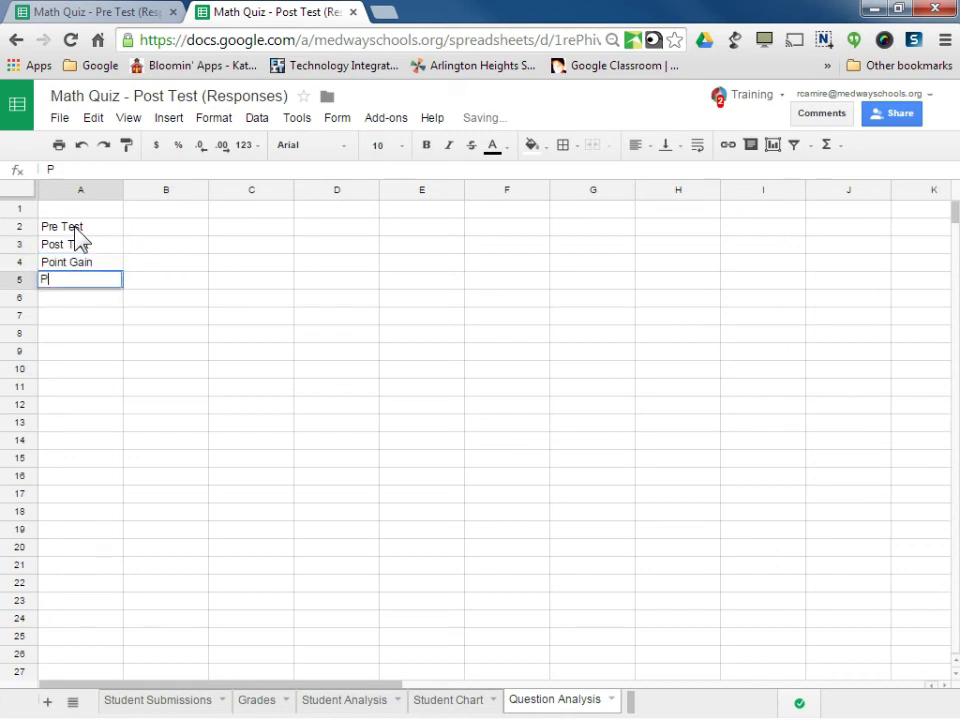
text(ercent Gain)
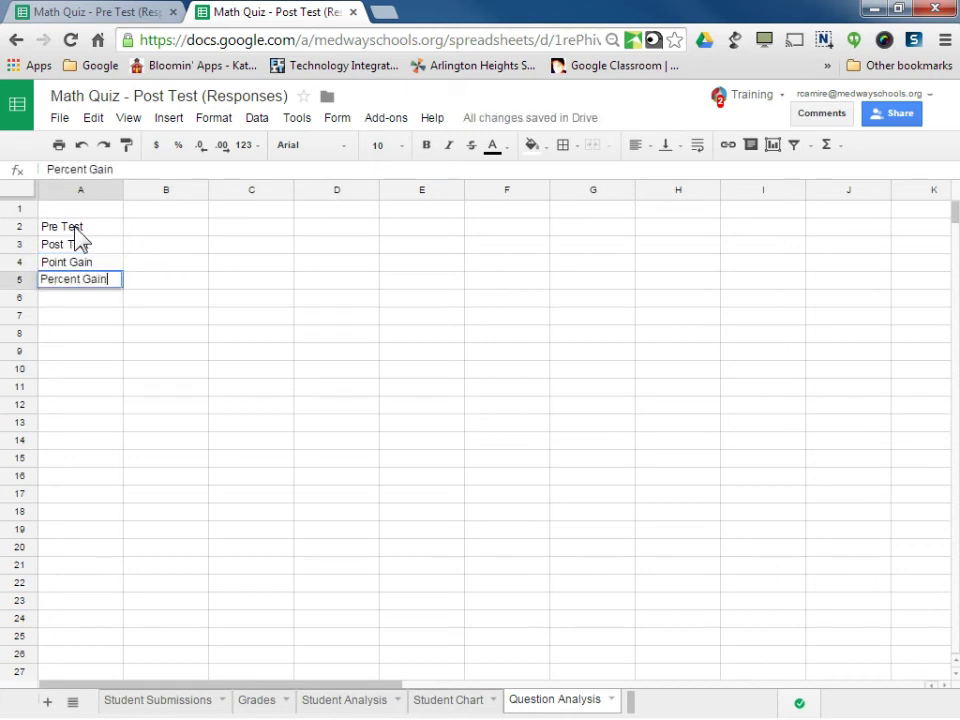
click(117, 333)
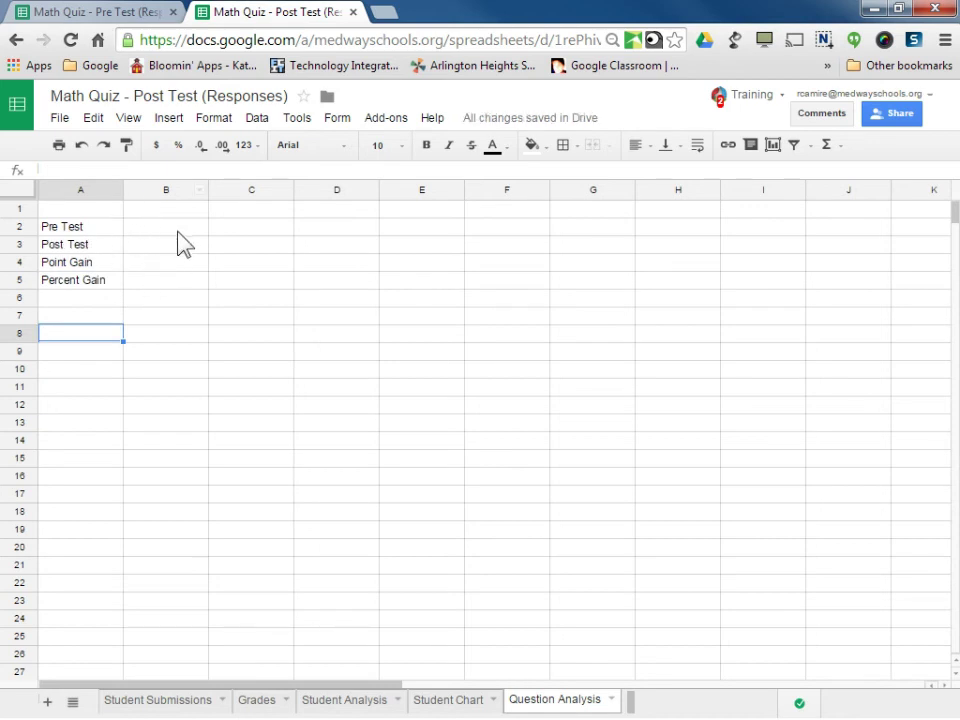
Step: Copy the five question headings from row 7 of the Pre Test spreadsheet's Grades sheet into B1:F1 of Question Analysis
click(88, 13)
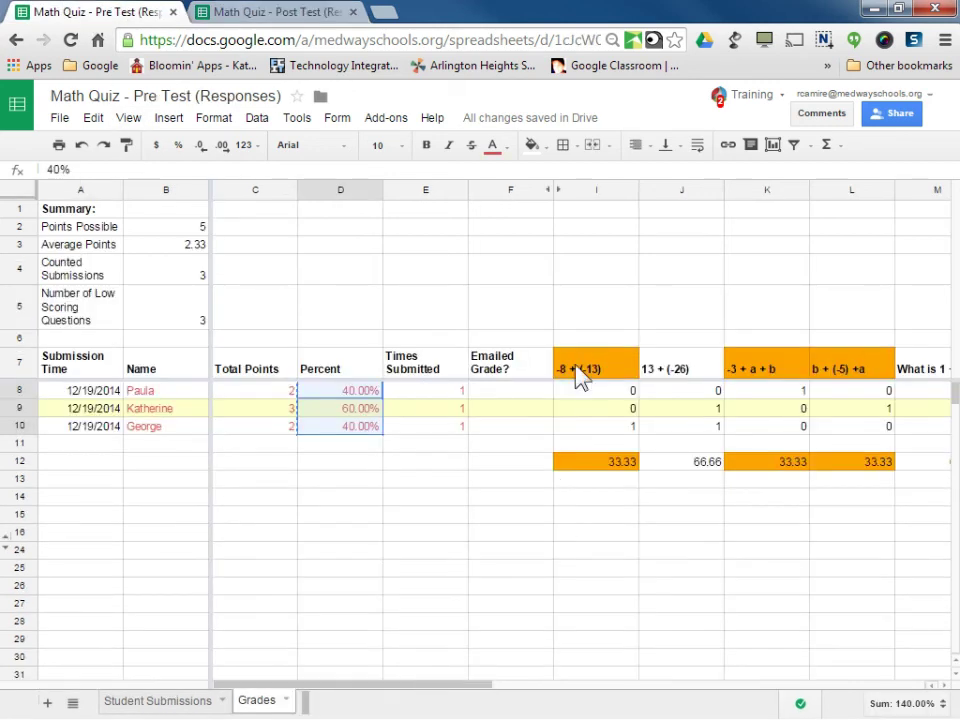
drag(588, 378, 823, 375)
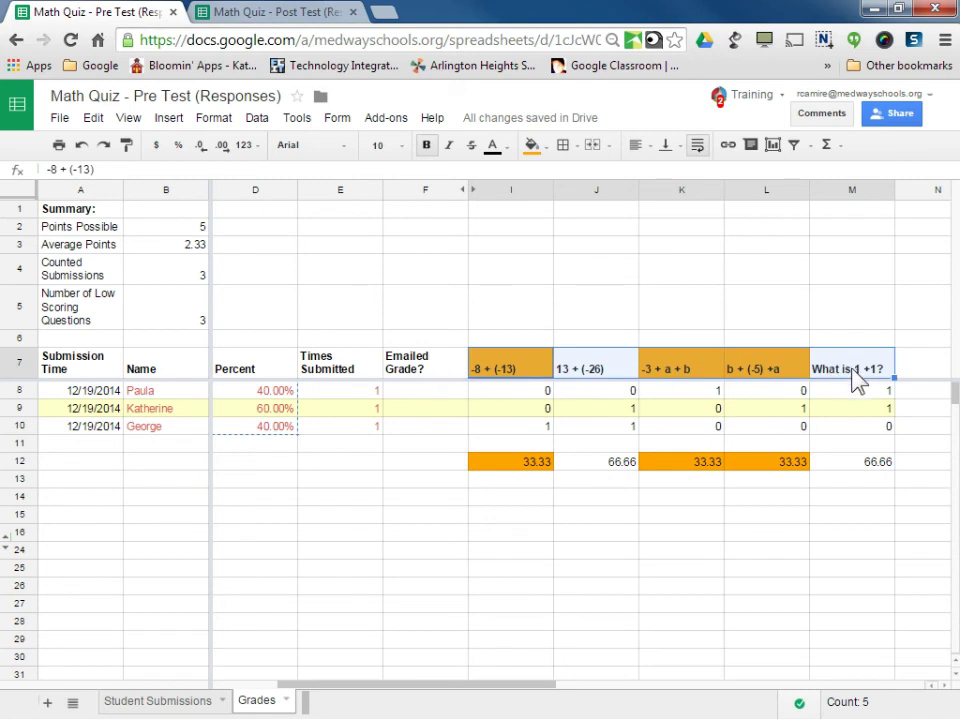
right_click(857, 380)
click(790, 405)
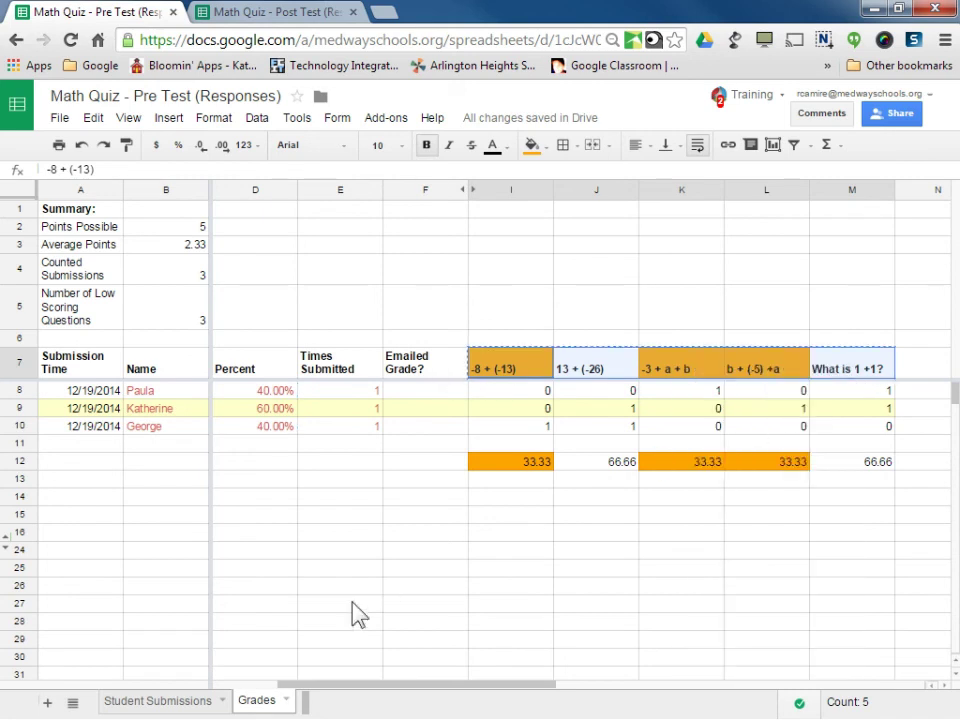
click(253, 13)
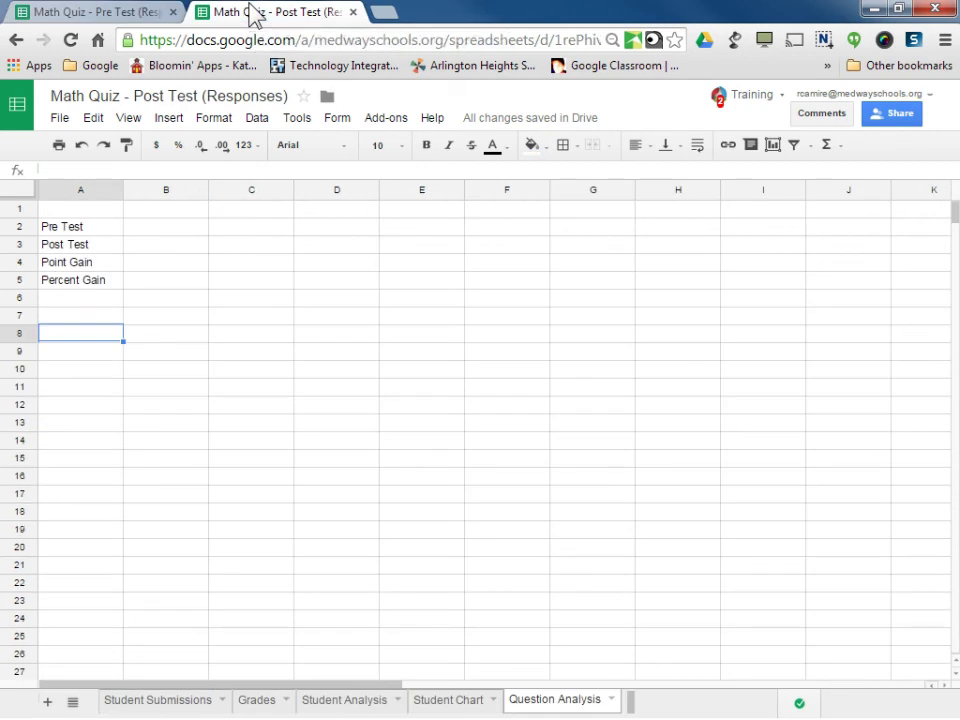
click(155, 209)
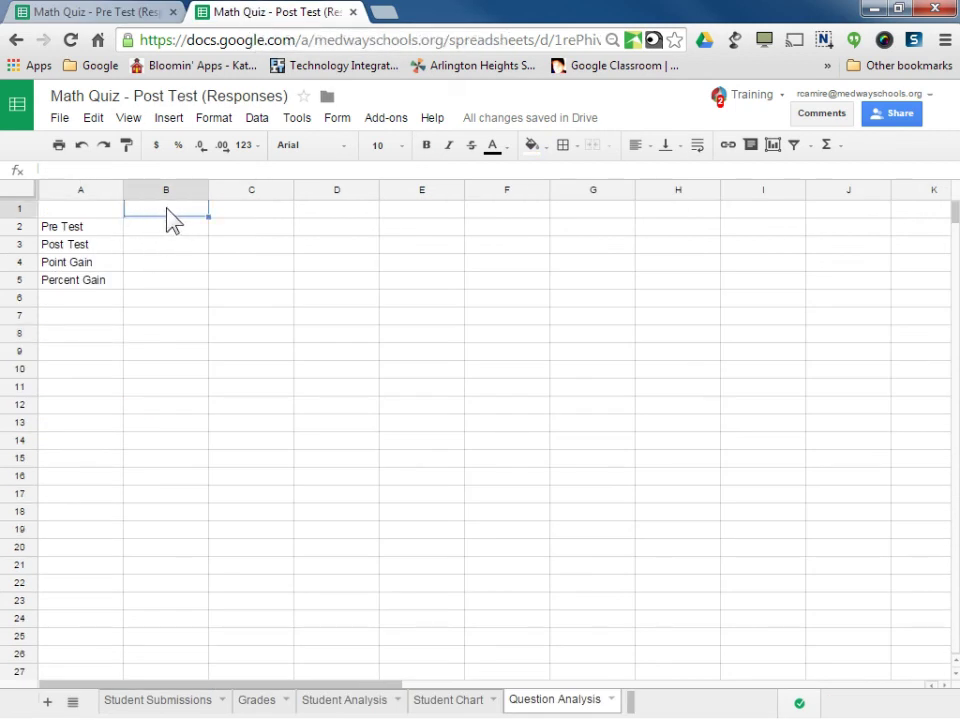
right_click(167, 219)
click(186, 268)
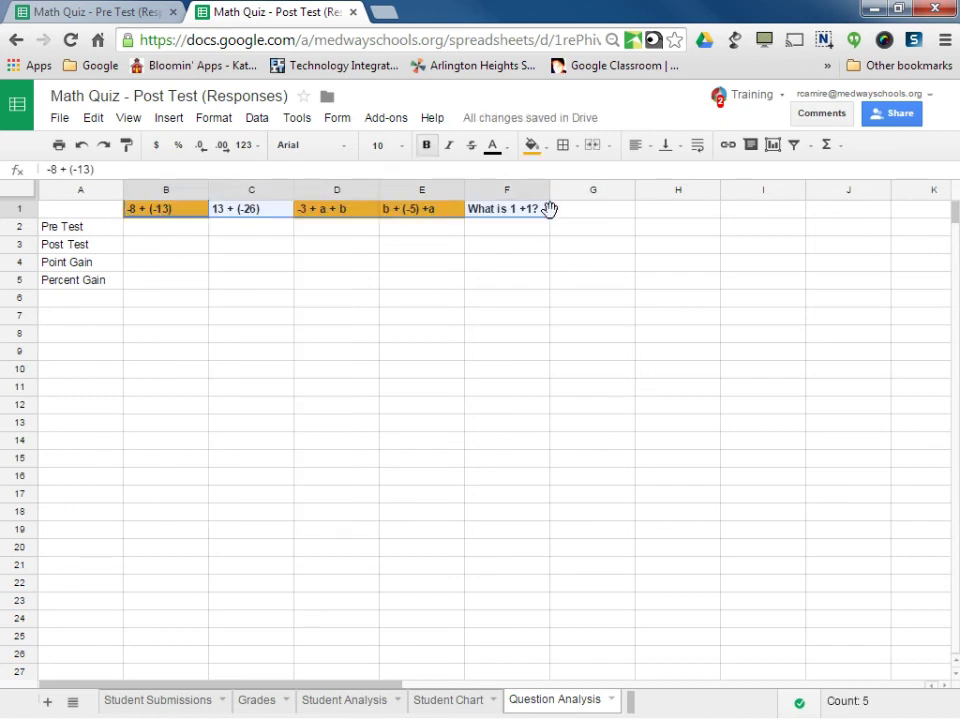
Step: Copy the five unhighlighted question headings from row 7 of the Post Test Grades sheet into B2:F2 of Question Analysis
click(258, 700)
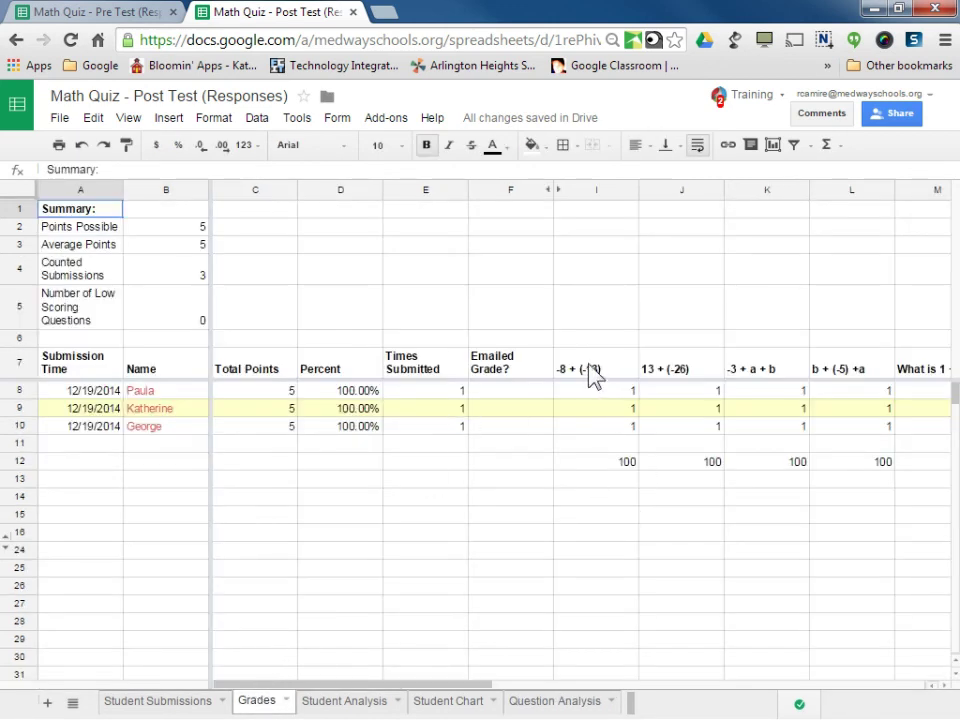
drag(594, 379, 896, 369)
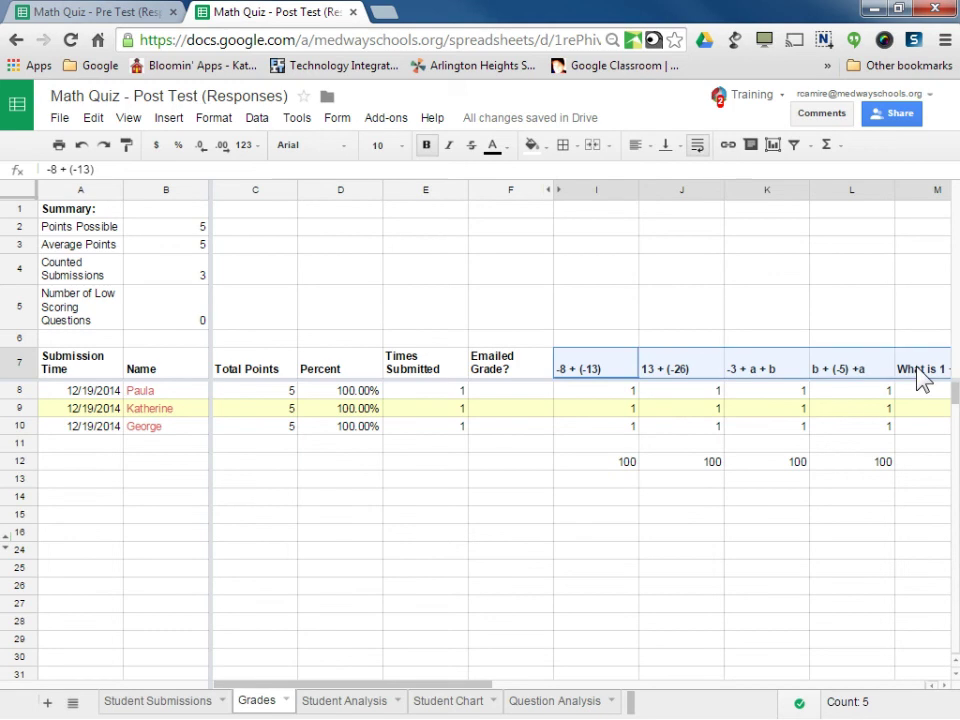
right_click(918, 378)
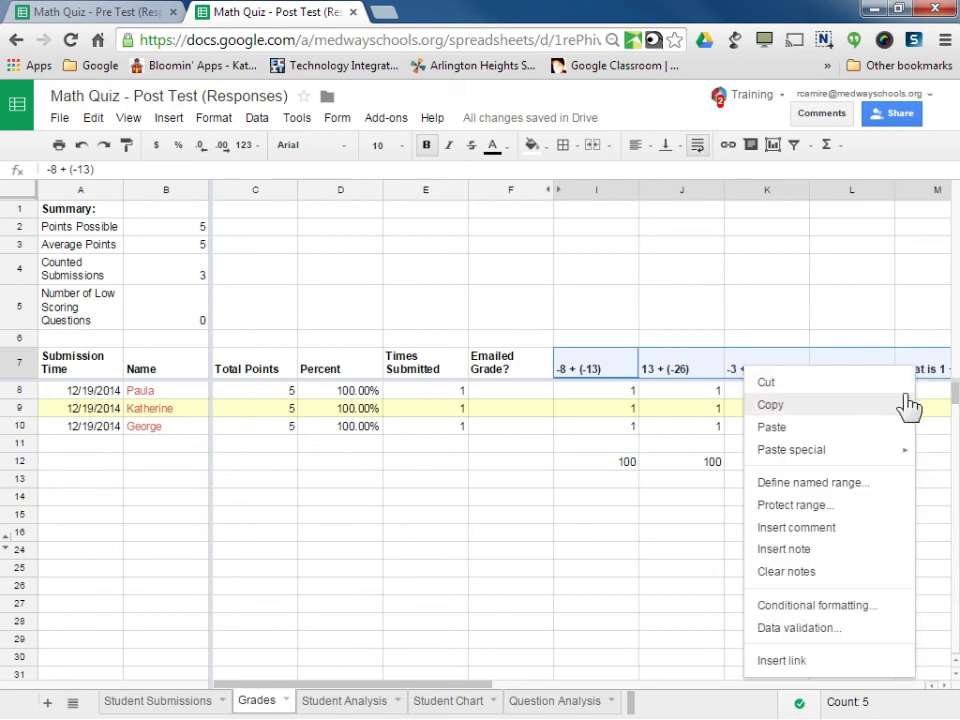
click(872, 420)
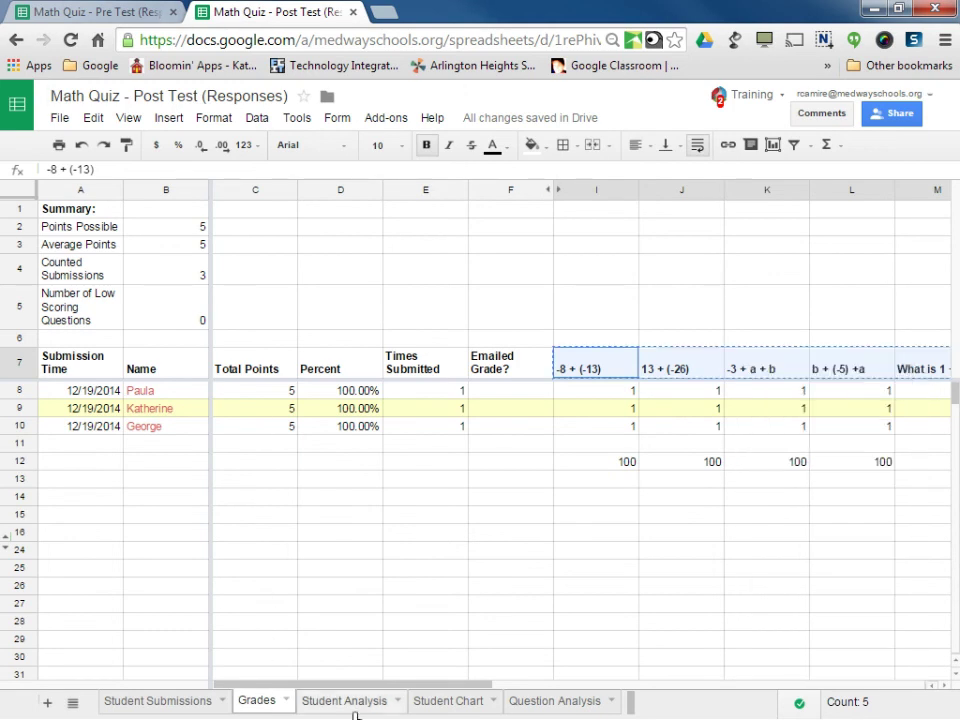
click(553, 700)
click(180, 228)
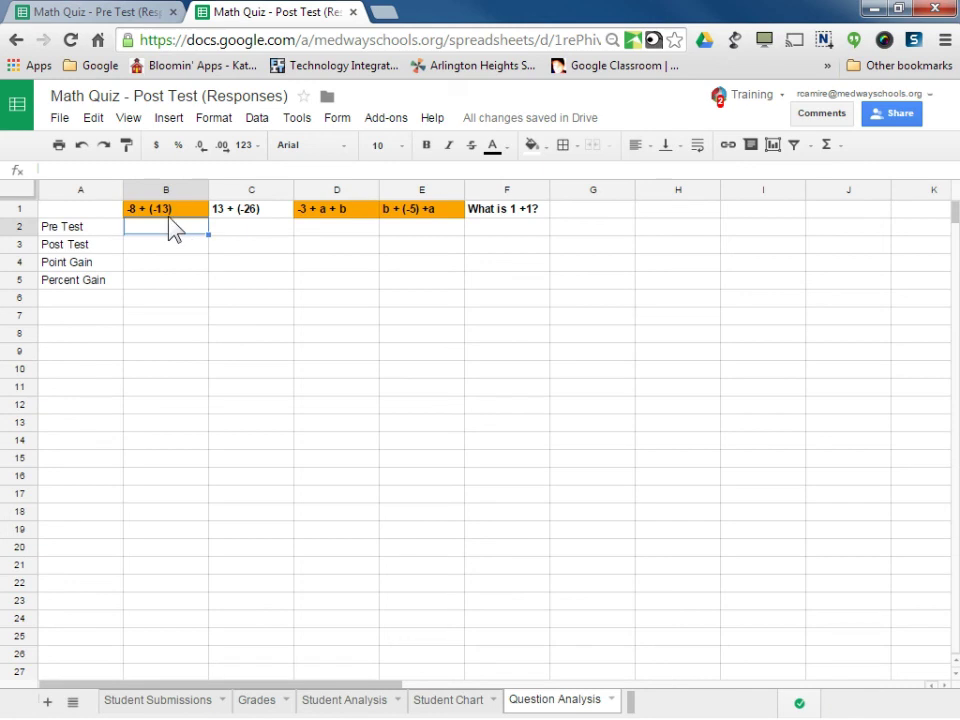
right_click(170, 226)
click(212, 285)
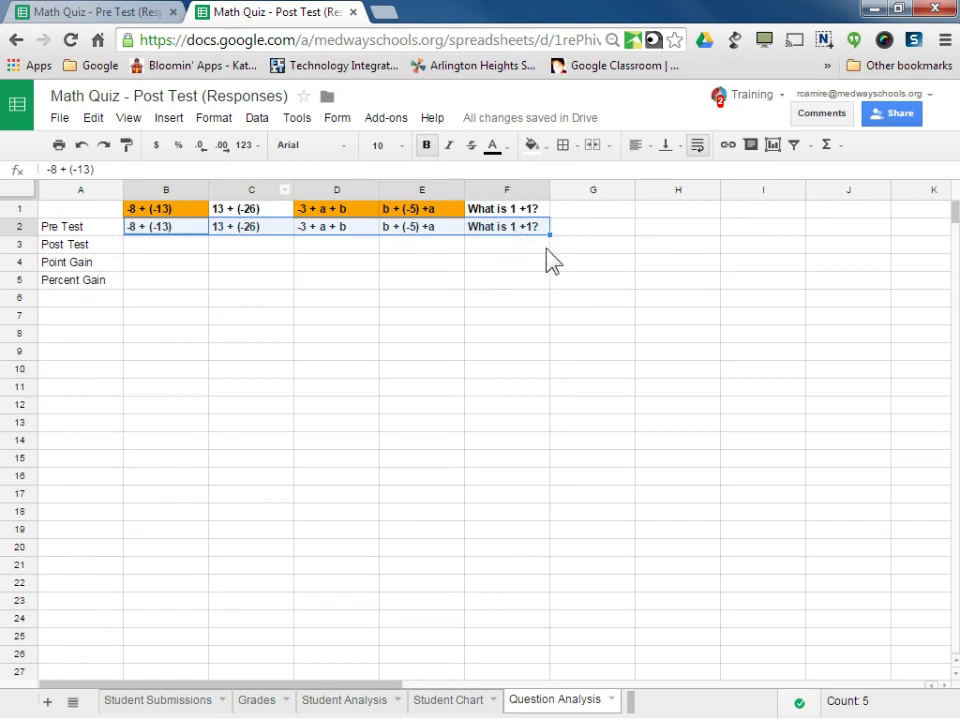
Step: Clear the duplicate question headings from B2:F2 on the Question Analysis sheet
click(150, 242)
drag(160, 227, 518, 236)
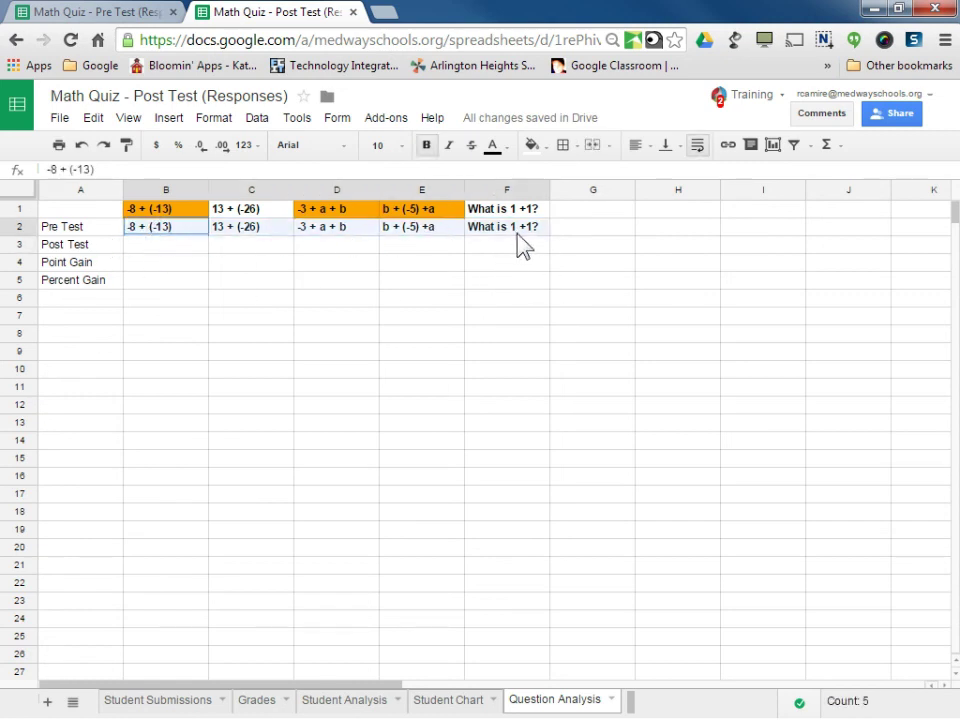
key(Delete)
click(347, 352)
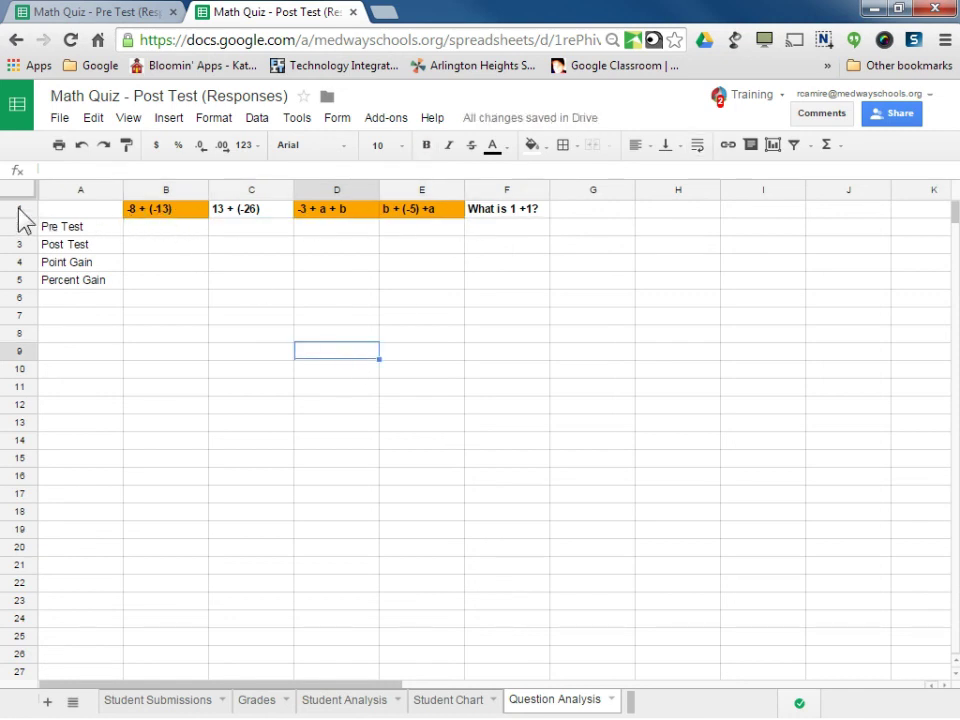
Step: Remove the orange fill from the question headings by resetting the fill color of row 1 on Question Analysis
click(262, 701)
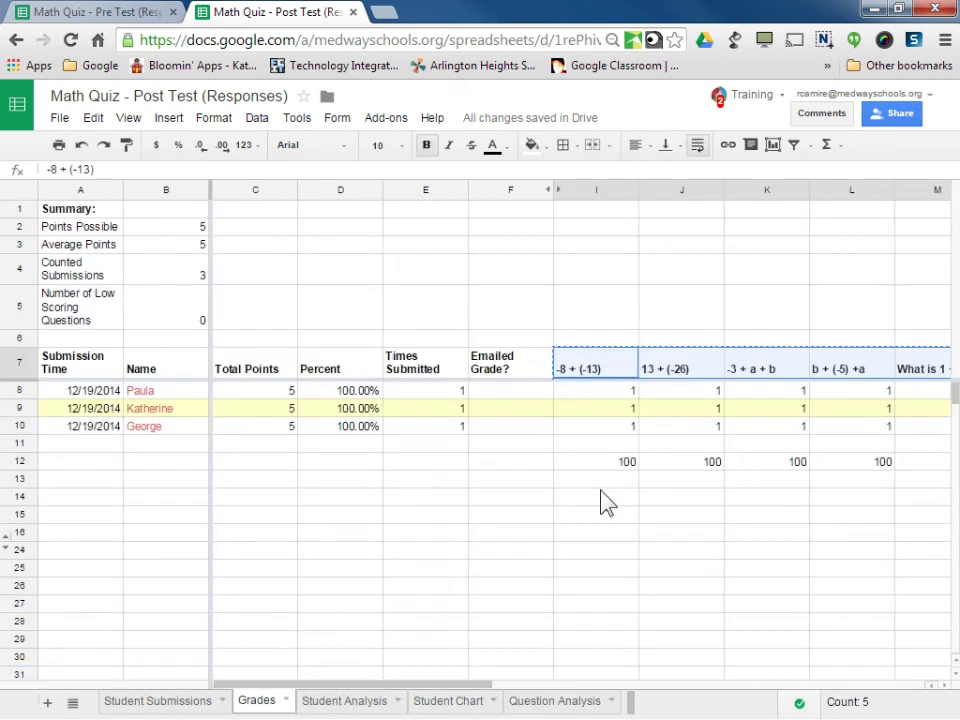
click(555, 701)
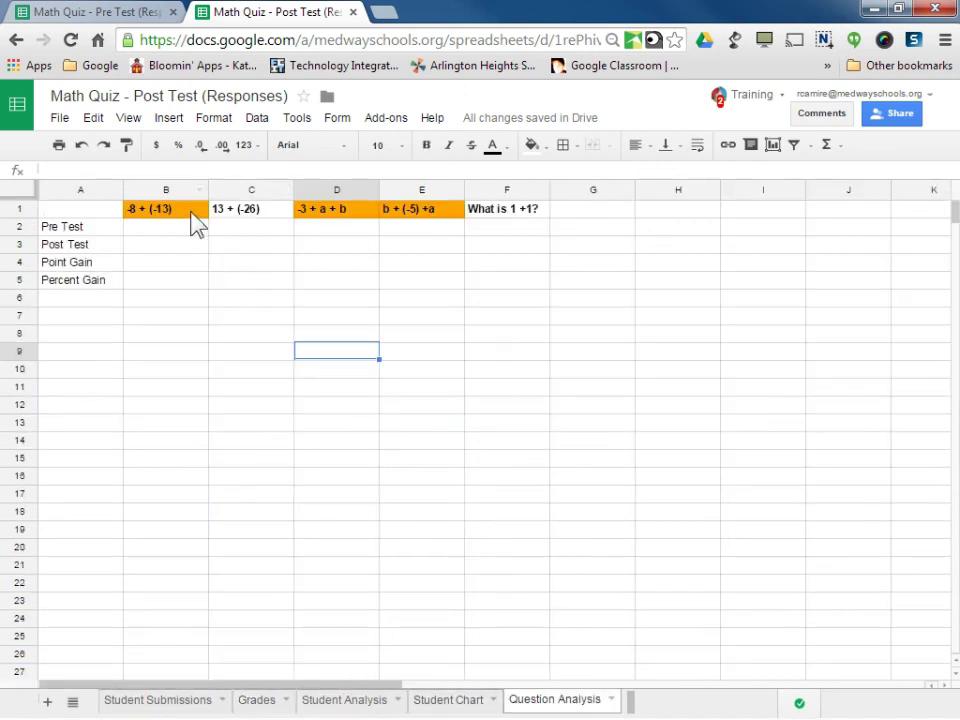
click(19, 208)
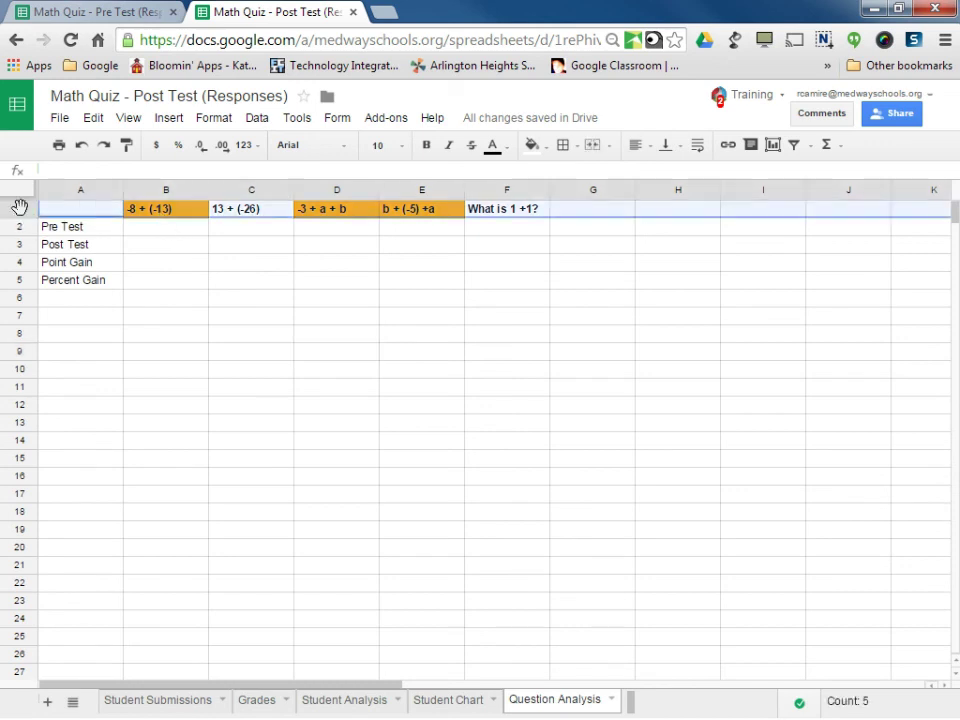
click(543, 148)
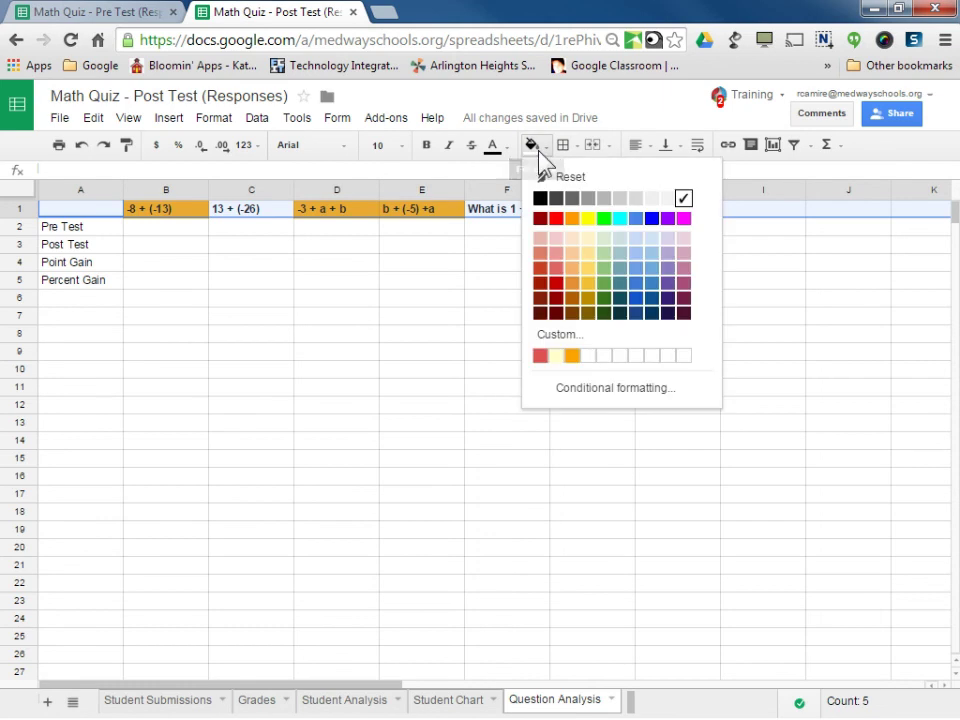
click(565, 178)
click(448, 246)
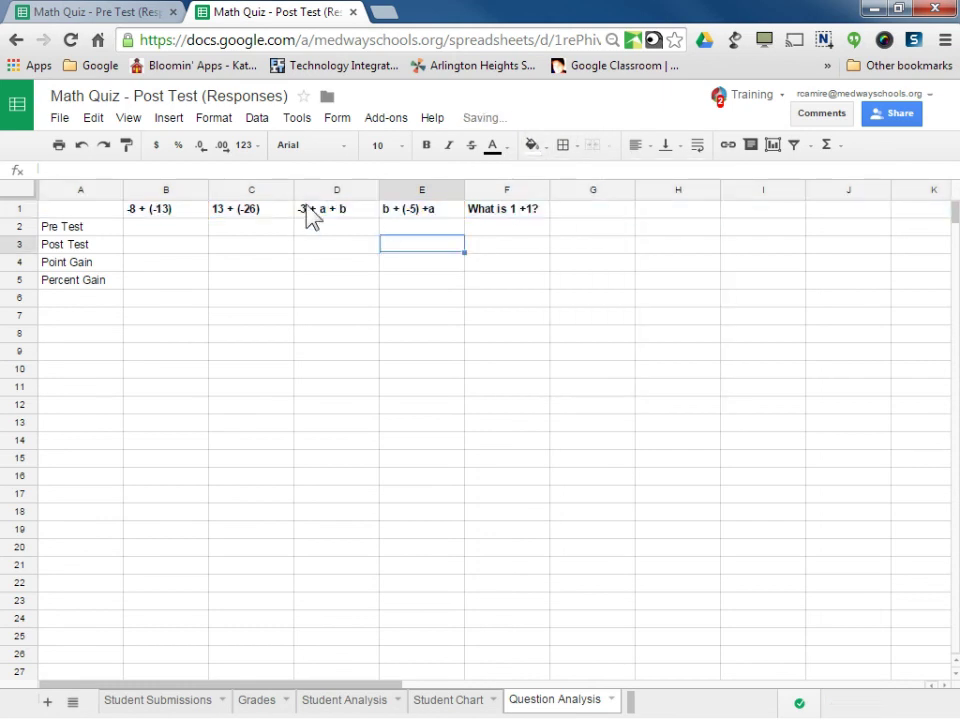
Step: Copy the five question percentages from row 12 of the Pre Test spreadsheet's Grades sheet into B2:F2 of Question Analysis
click(140, 237)
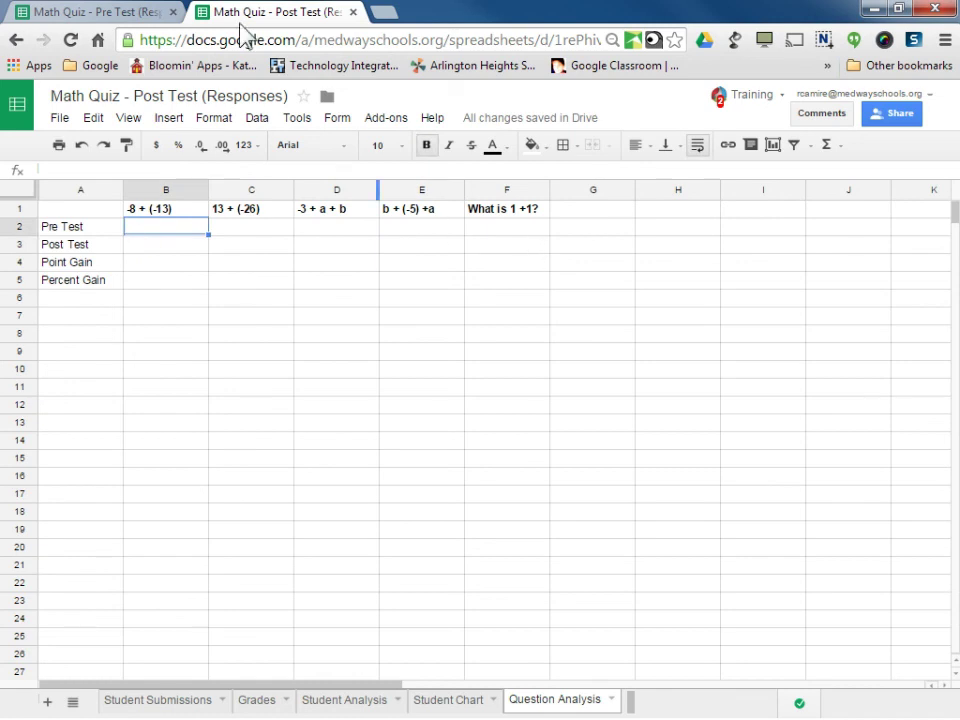
click(100, 14)
drag(497, 472, 877, 473)
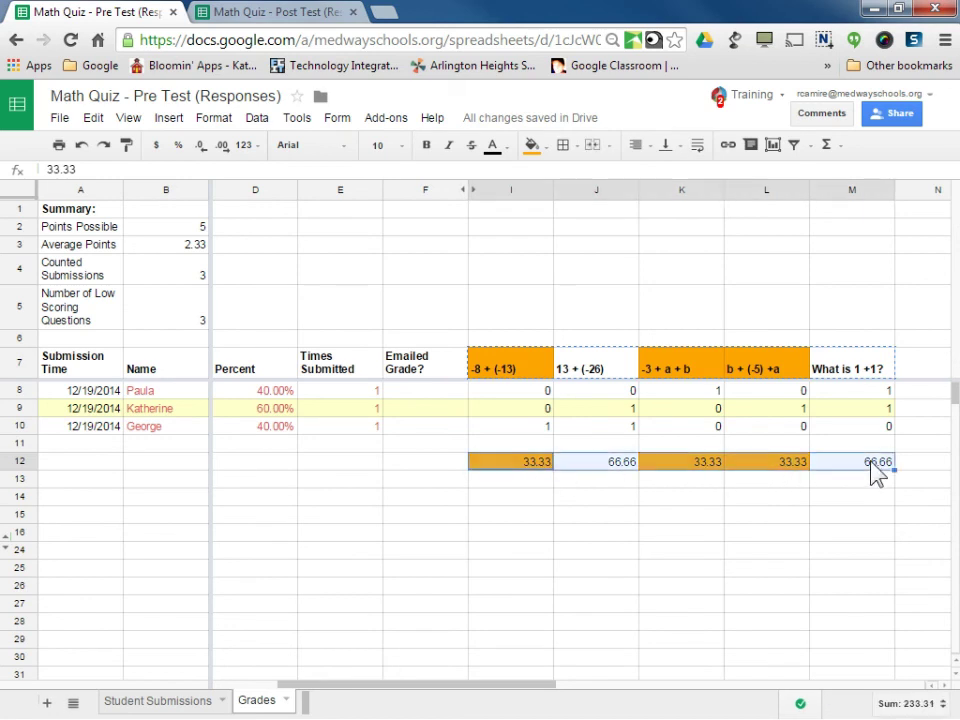
right_click(877, 473)
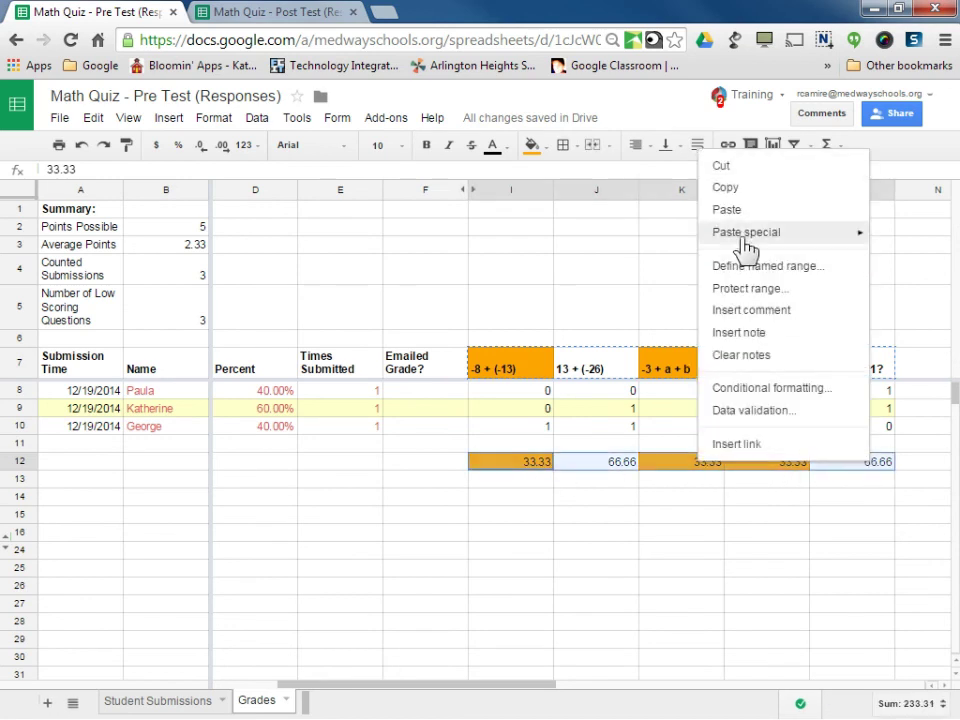
click(742, 188)
click(272, 12)
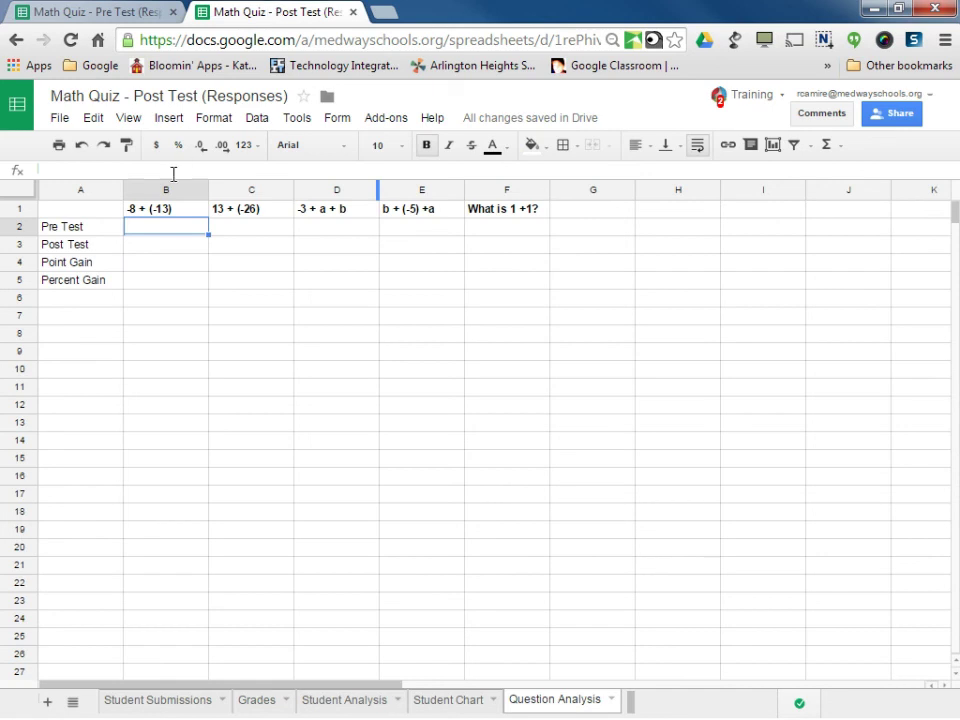
right_click(163, 228)
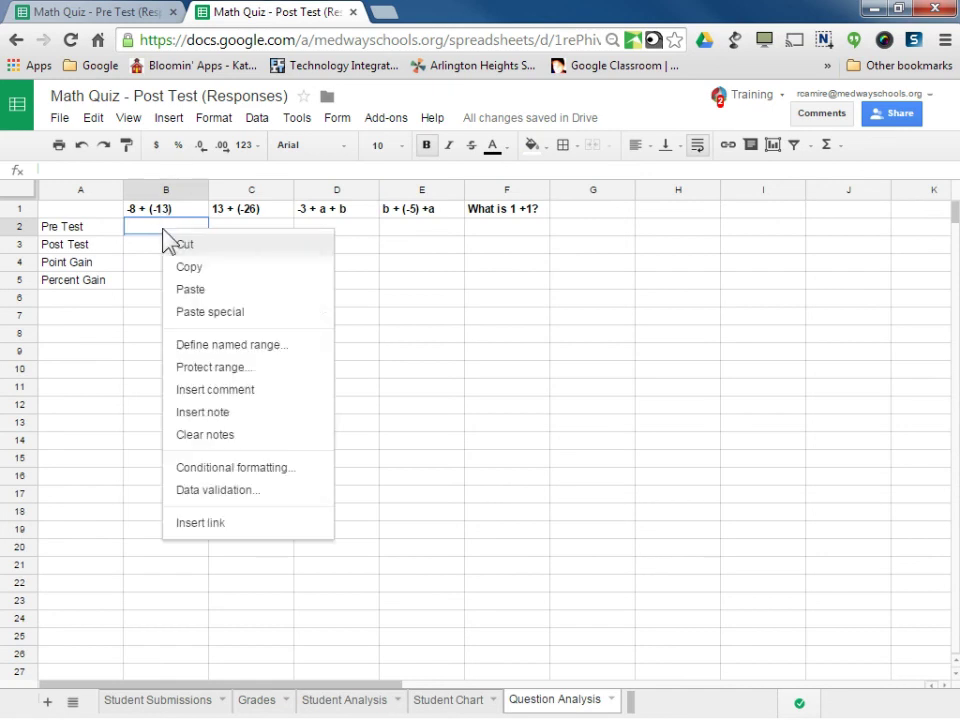
click(208, 296)
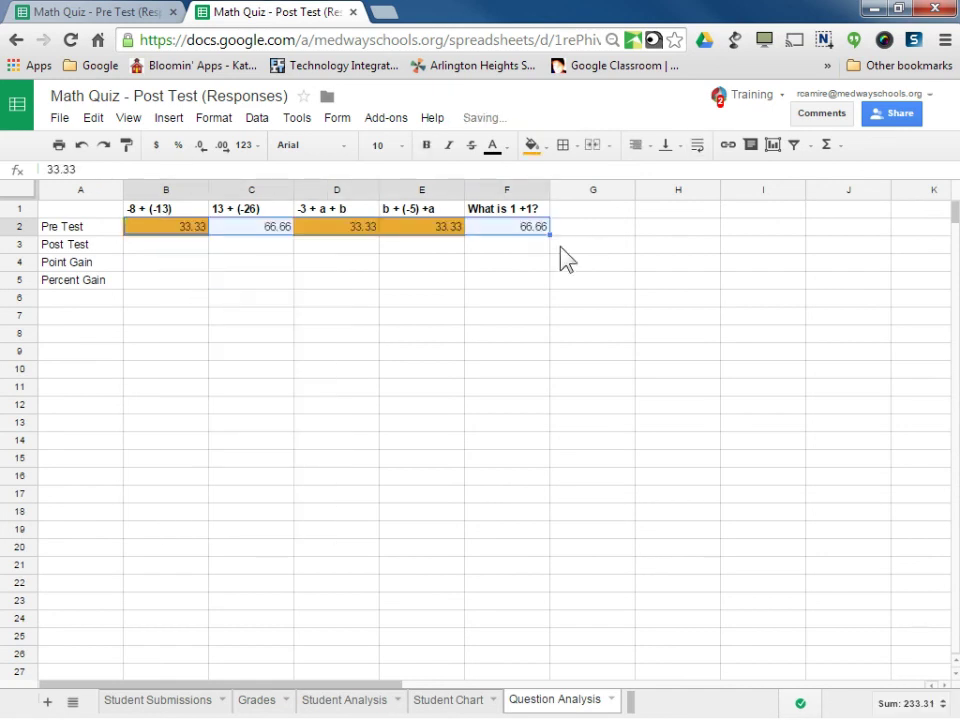
Step: Copy the five question percentages from row 12 of the Post Test Grades sheet into B3:F3 of Question Analysis
click(256, 700)
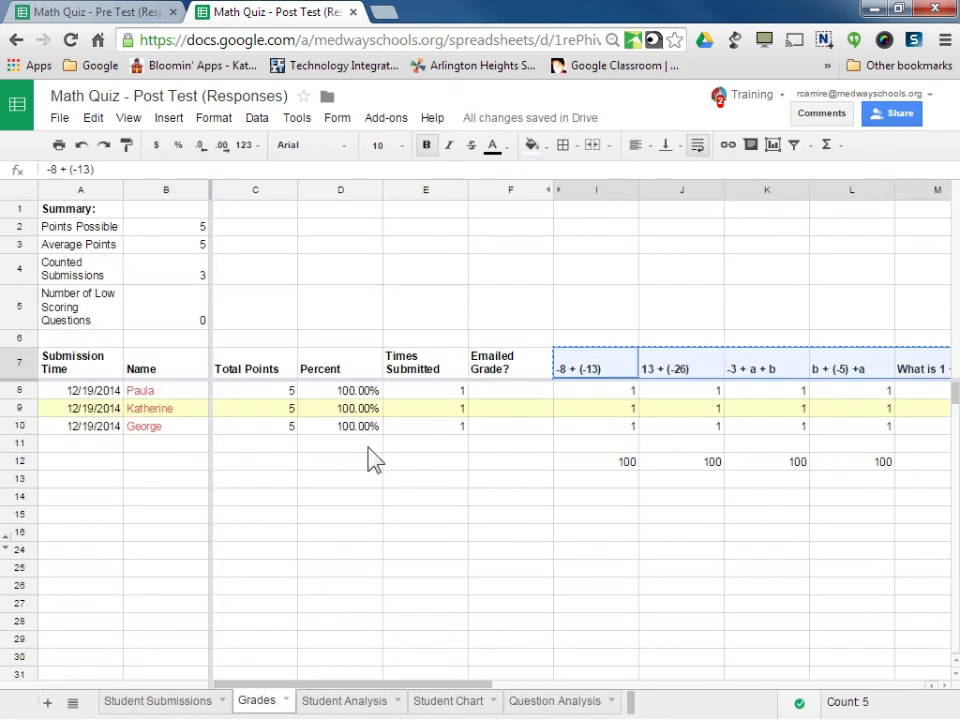
drag(598, 462, 941, 472)
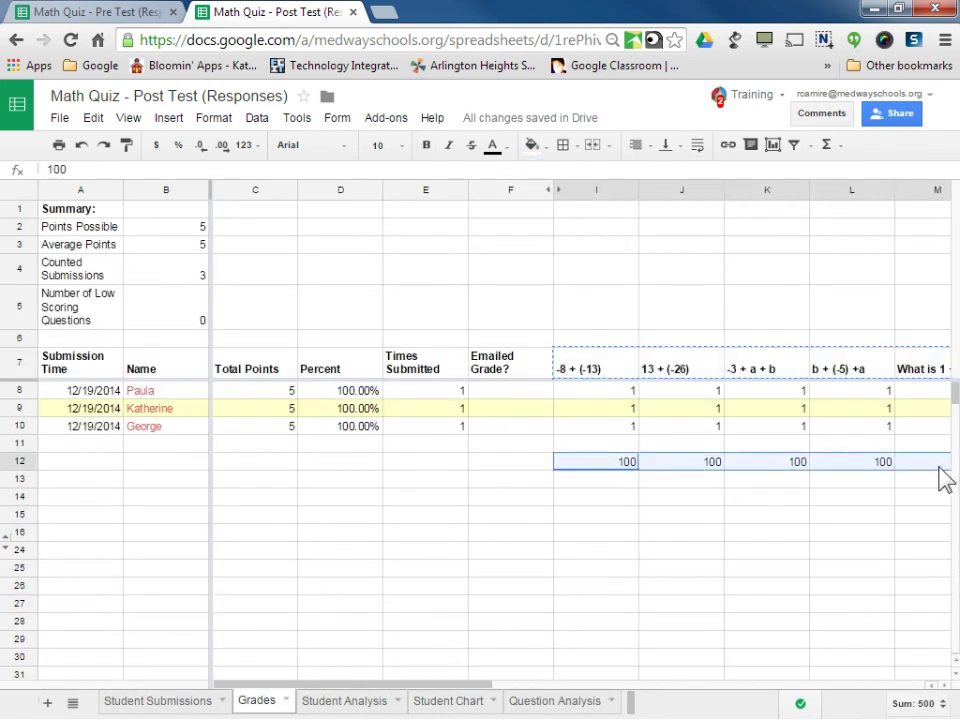
right_click(940, 472)
click(790, 190)
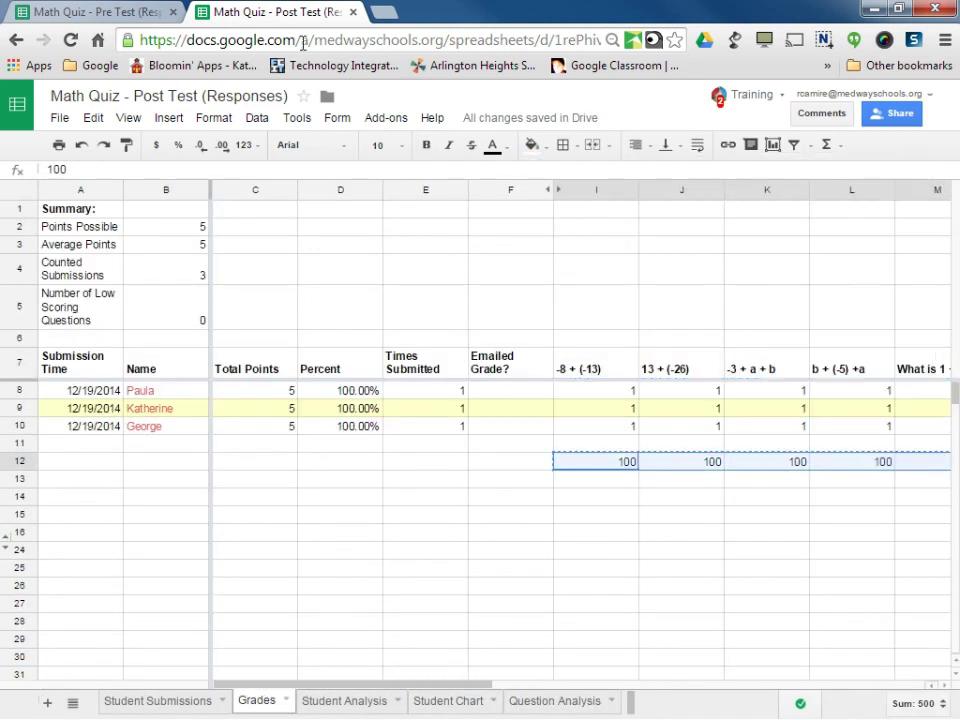
click(557, 700)
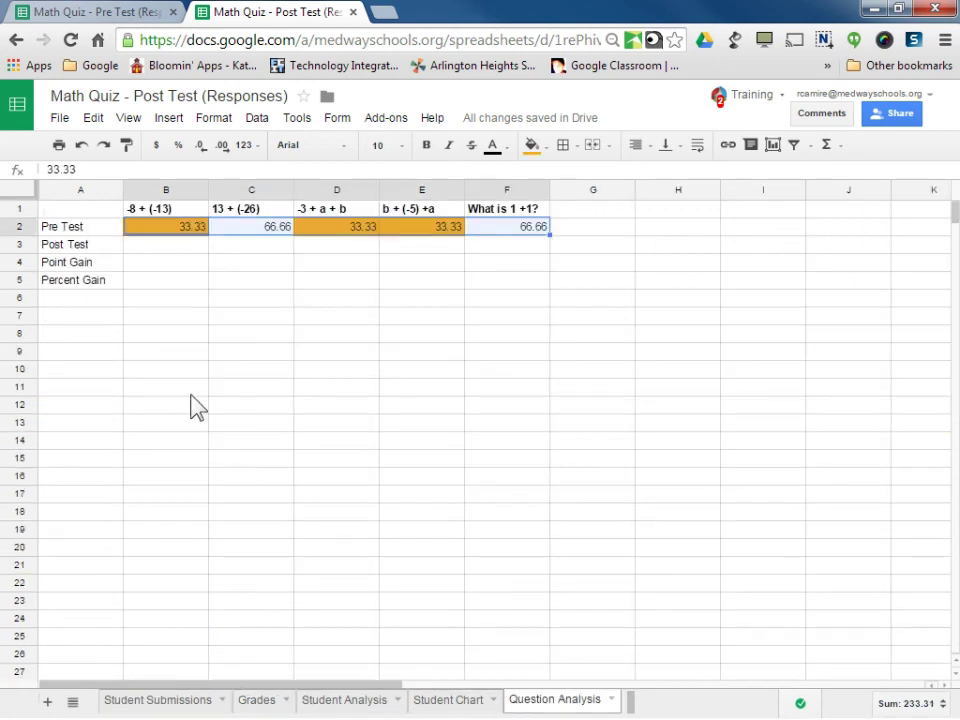
right_click(178, 253)
click(190, 306)
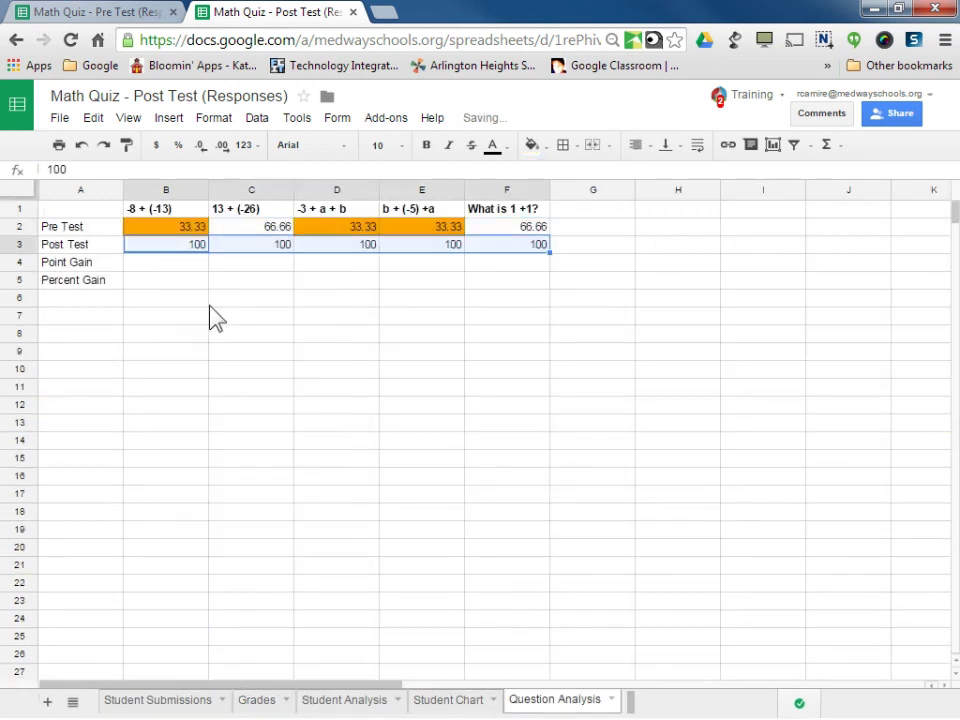
click(340, 317)
Step: Remove the fill color from rows 2 to 5 of the Question Analysis sheet
drag(20, 228, 20, 280)
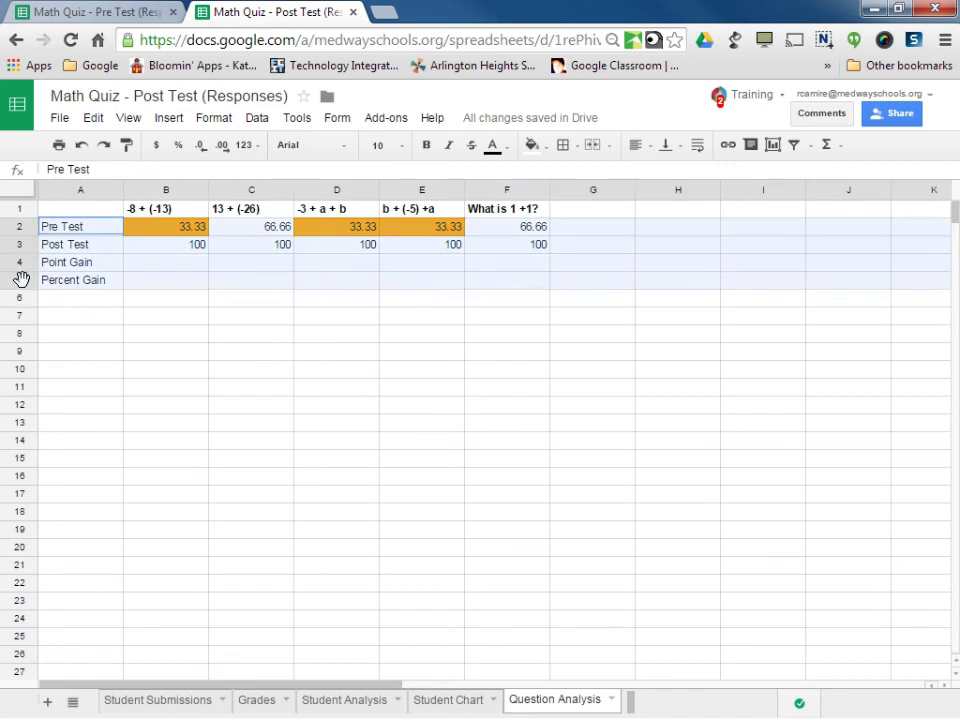
click(545, 148)
click(589, 197)
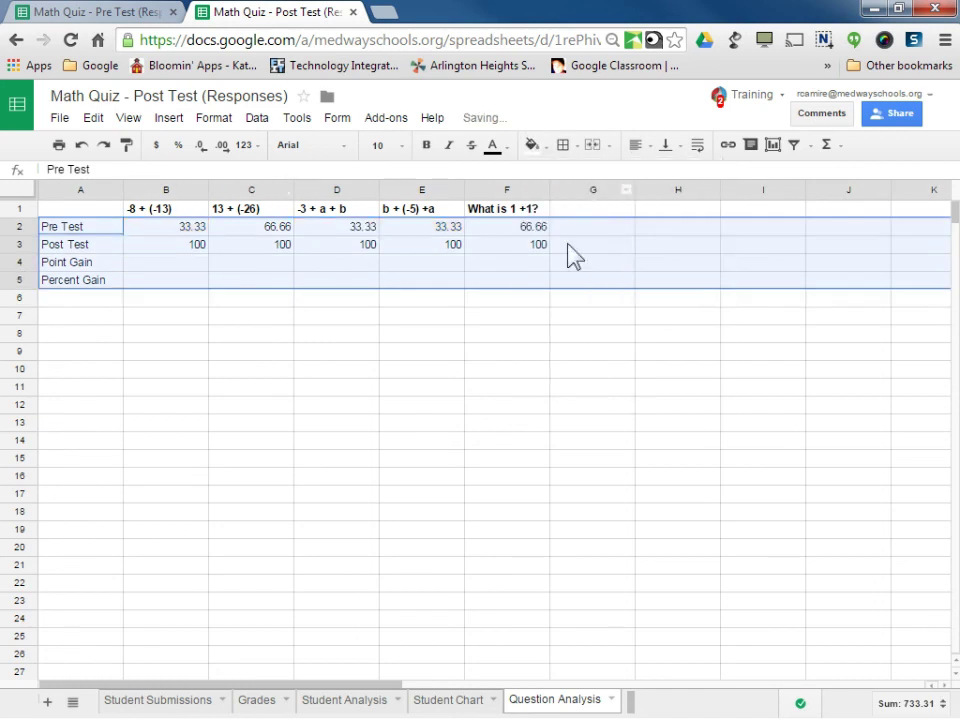
click(507, 333)
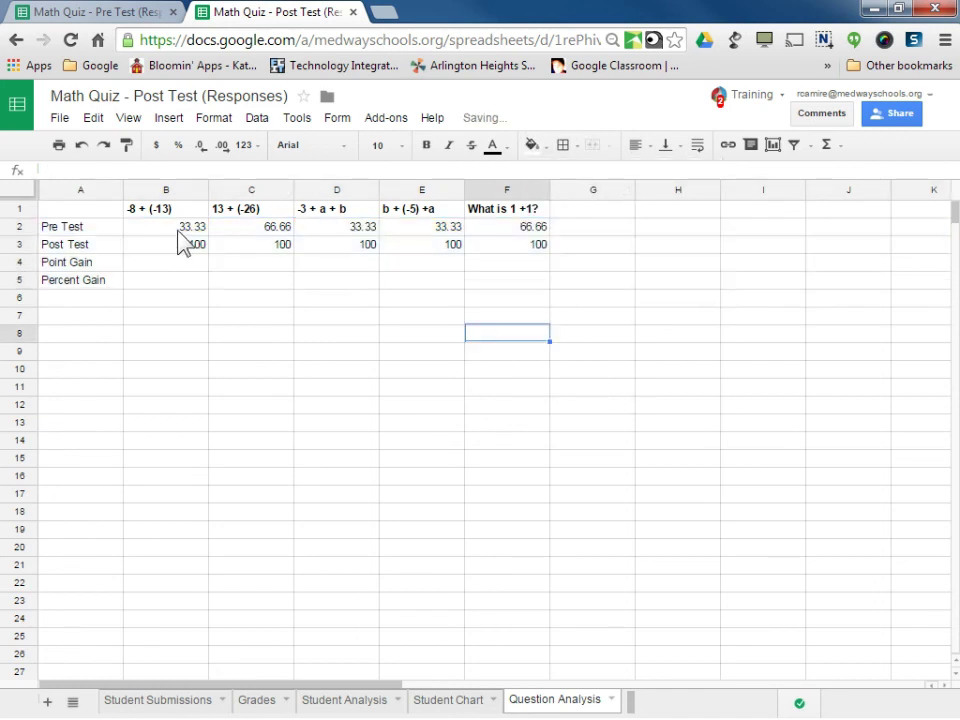
Step: Calculate the point gain in B4 with =B3-B2 and fill the formula across to F4
click(166, 265)
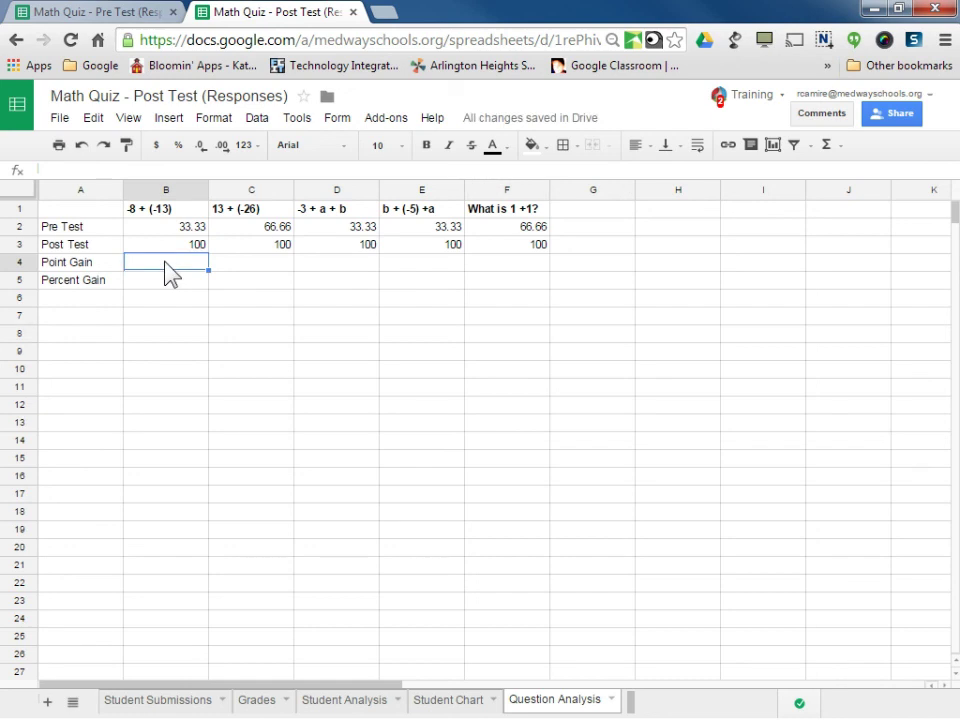
text(=)
click(187, 247)
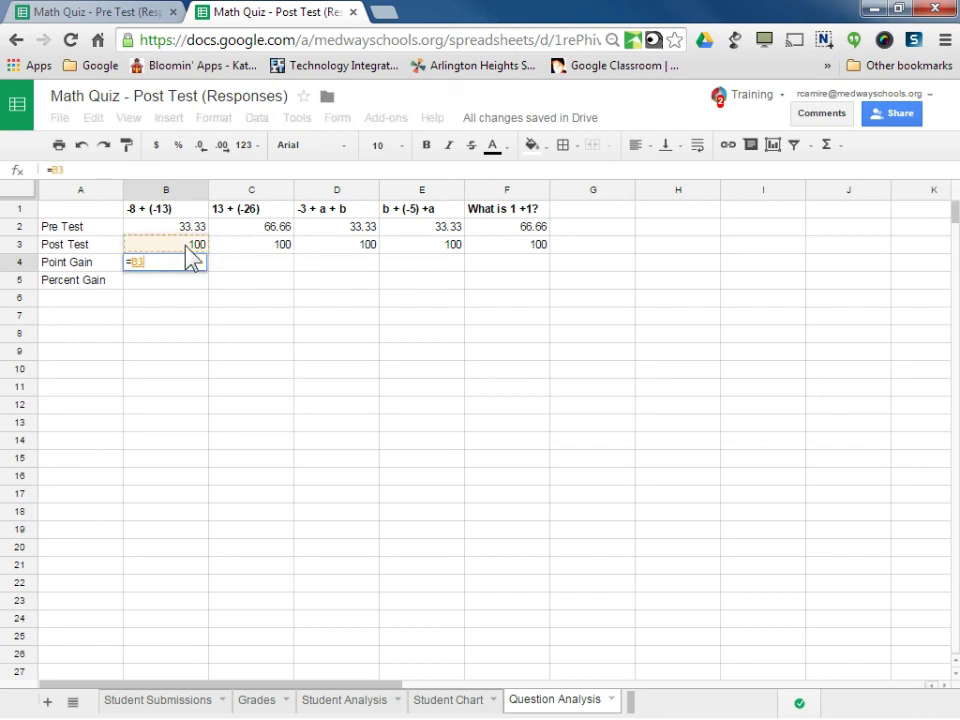
text(-)
click(198, 230)
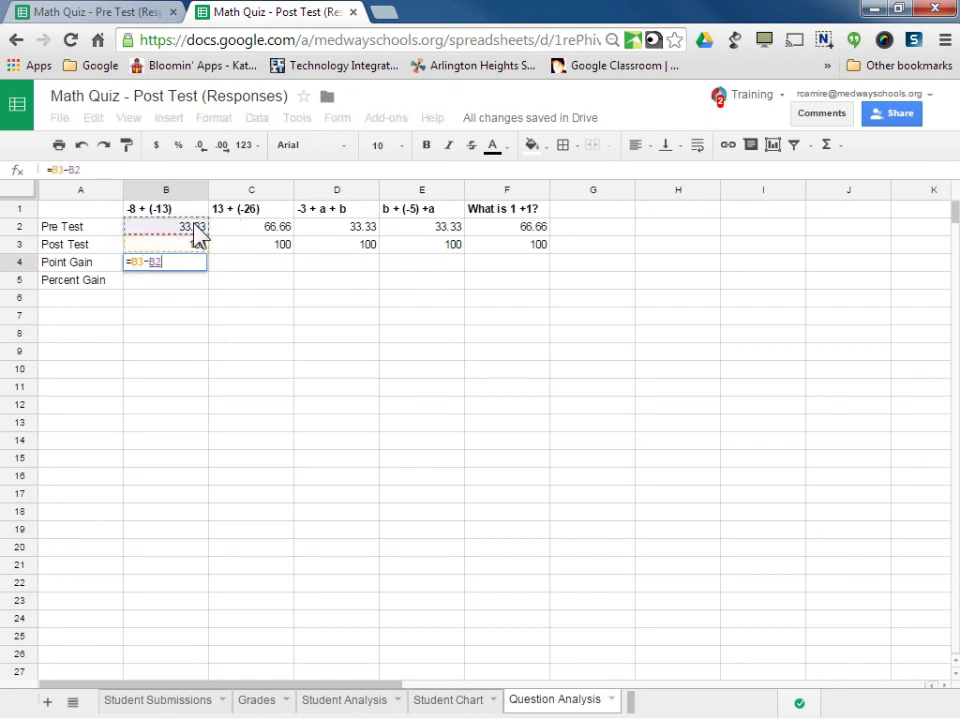
key(Return)
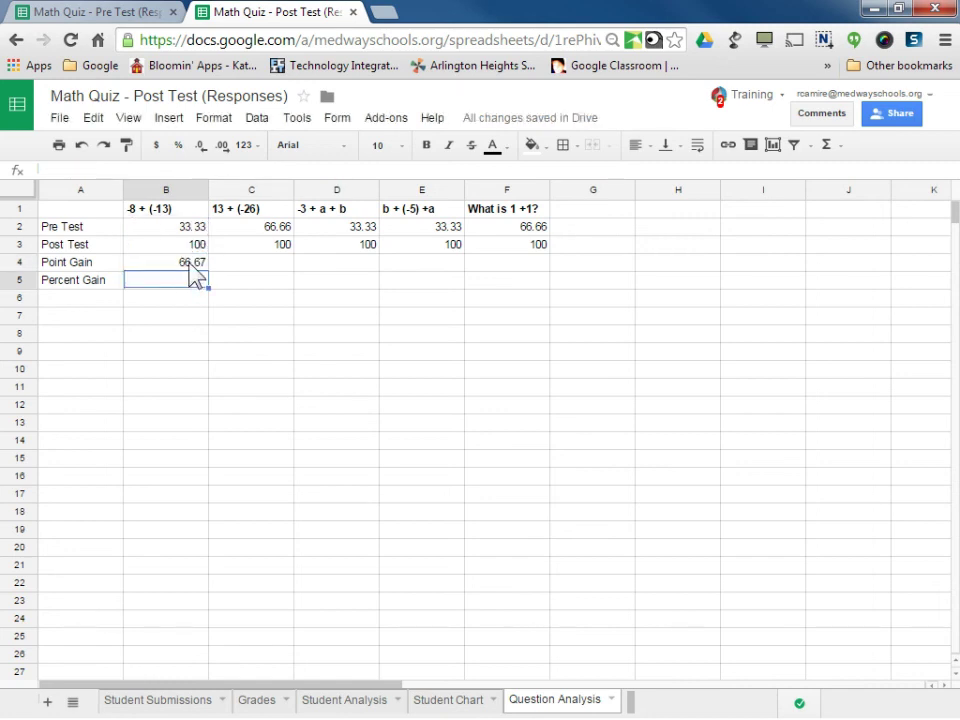
click(199, 265)
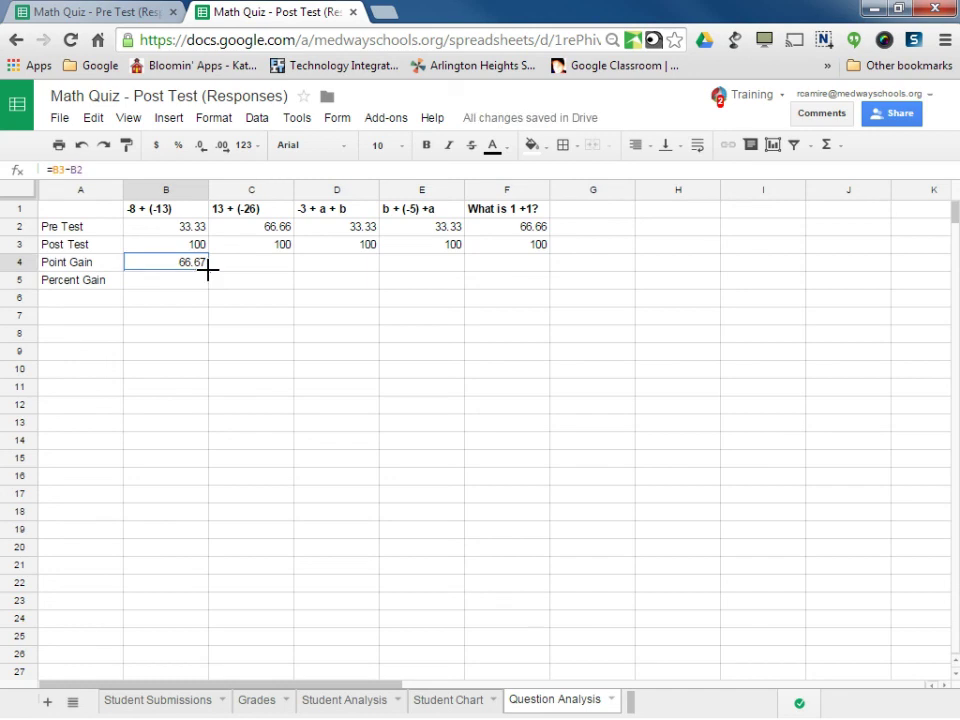
drag(226, 270, 522, 281)
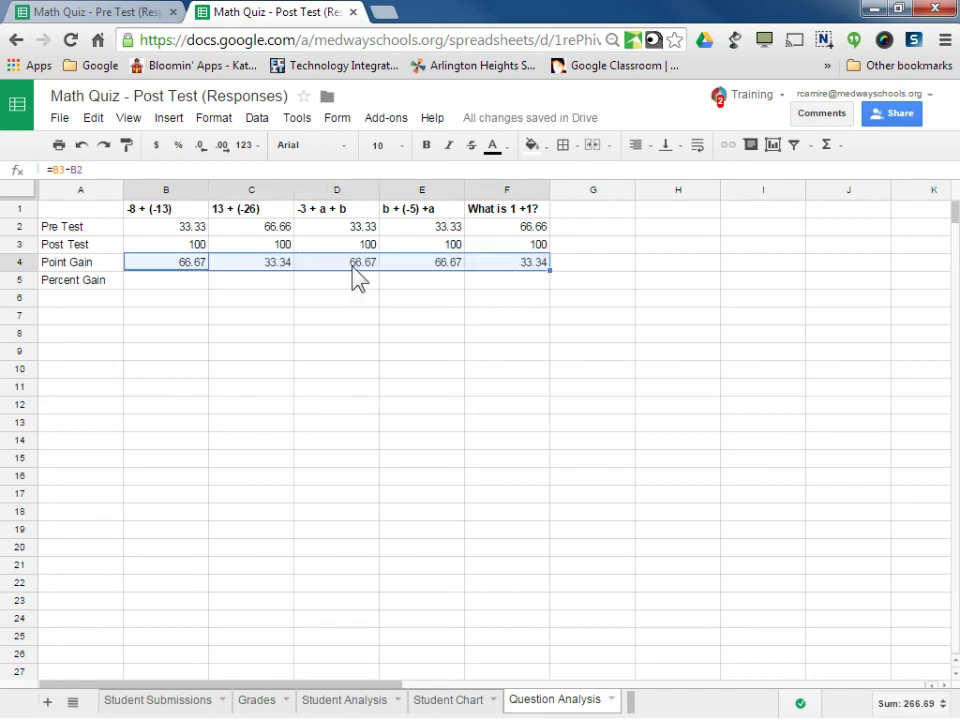
Step: Calculate the percent gain for the first question in B5 with the formula =(B3-B2)/B2
click(182, 283)
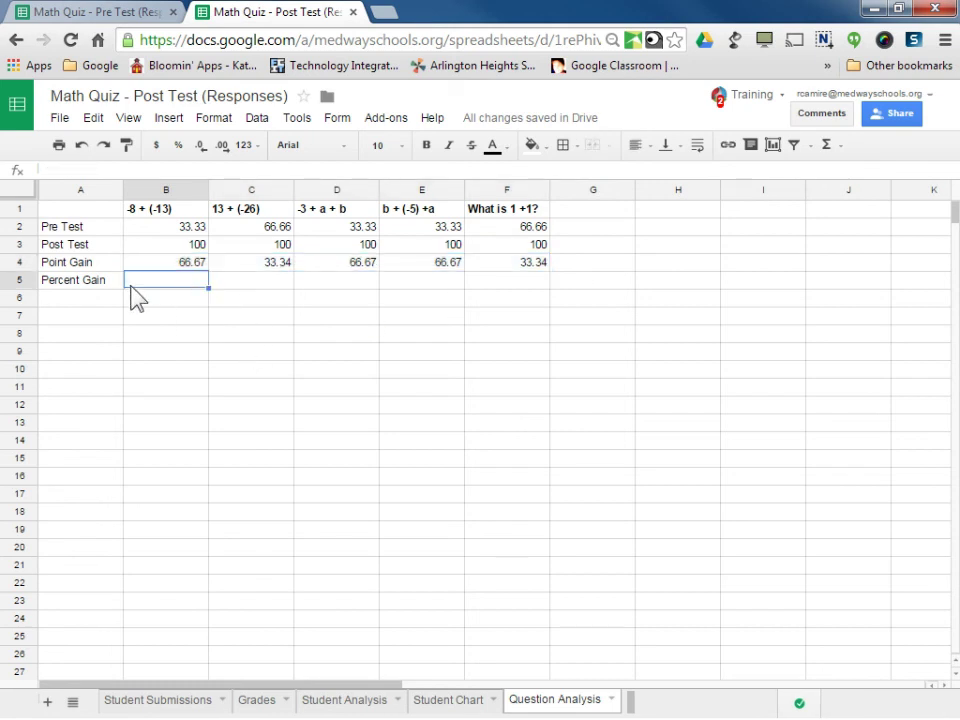
text(=()
click(190, 270)
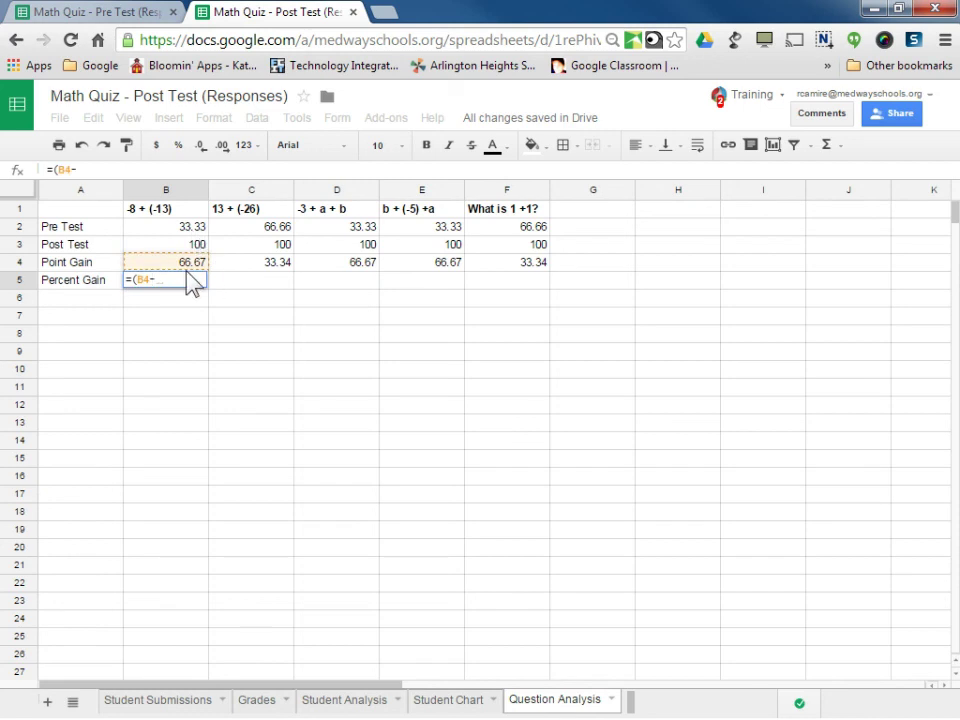
click(152, 283)
key(BackSpace)
key(BackSpace)
key(BackSpace)
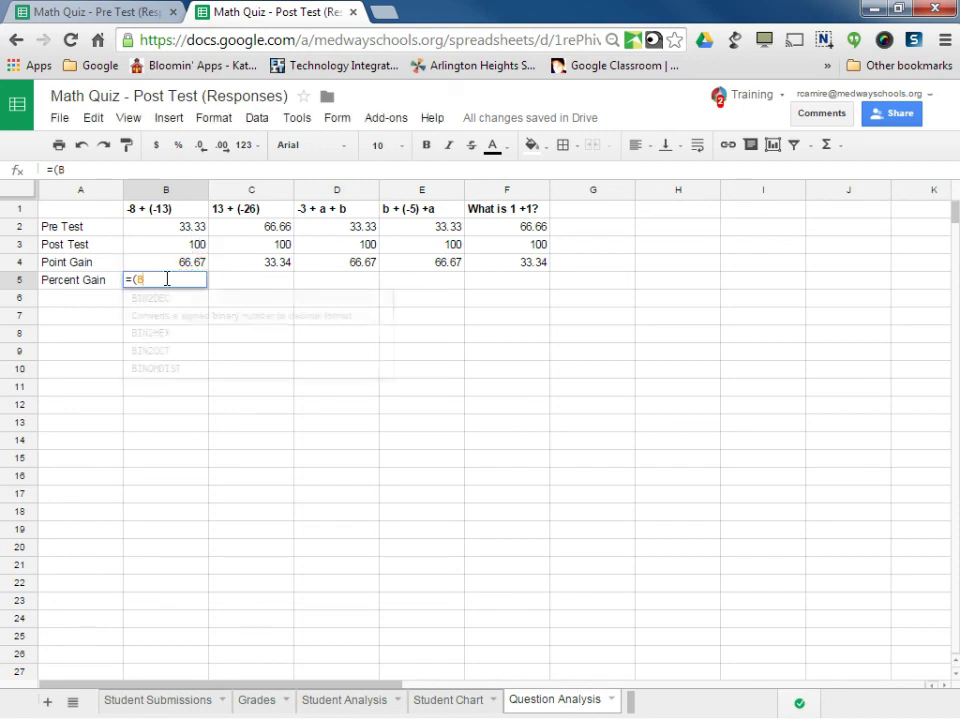
click(172, 248)
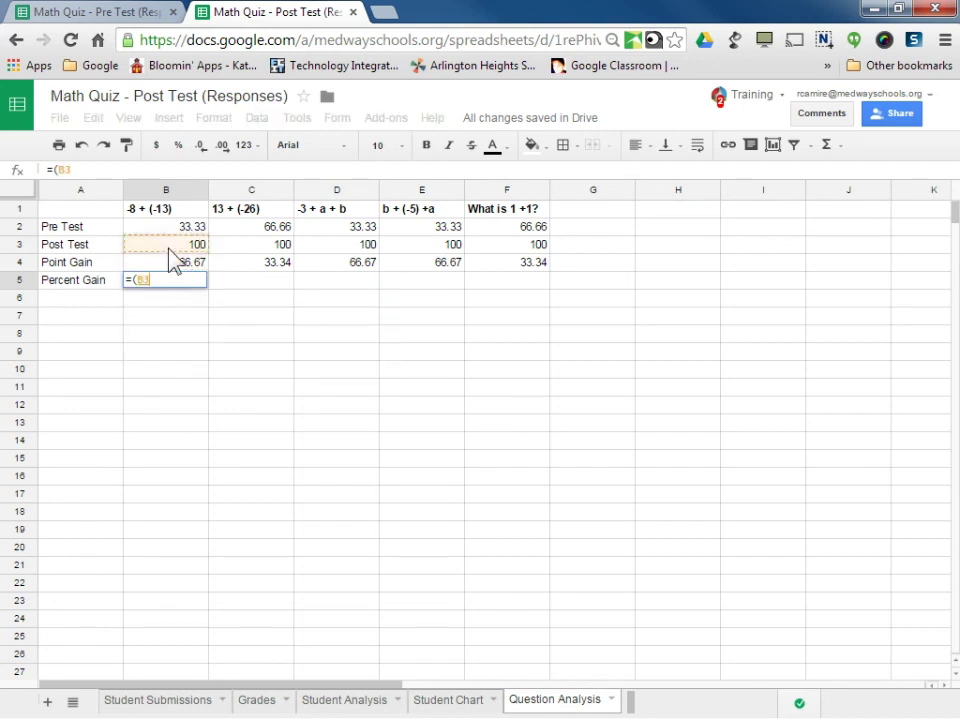
text(-)
click(189, 229)
text()/)
click(188, 230)
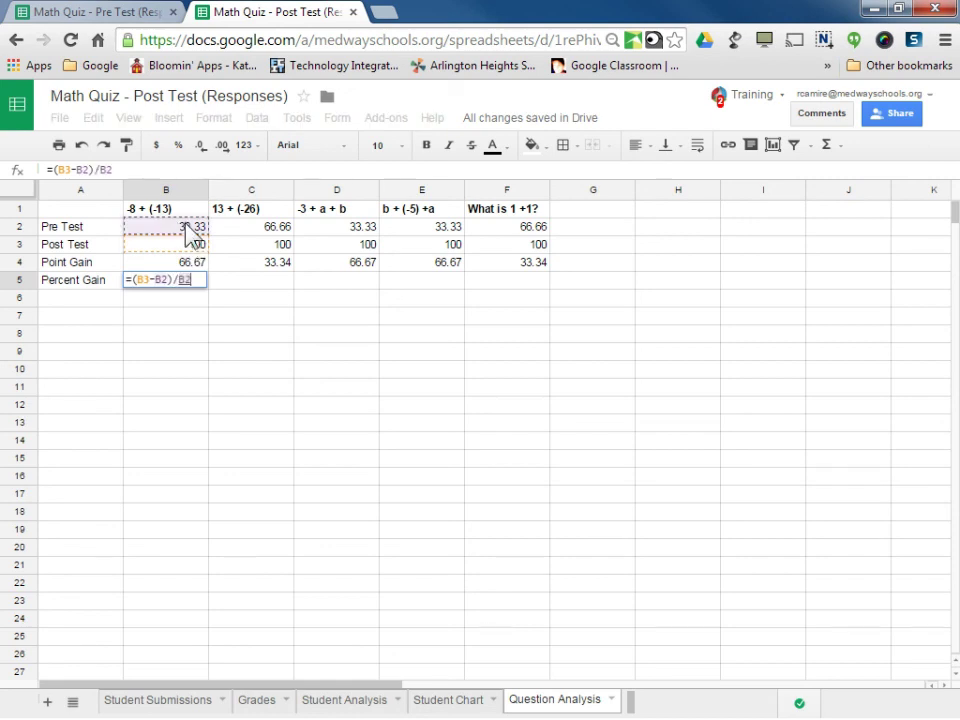
key(Return)
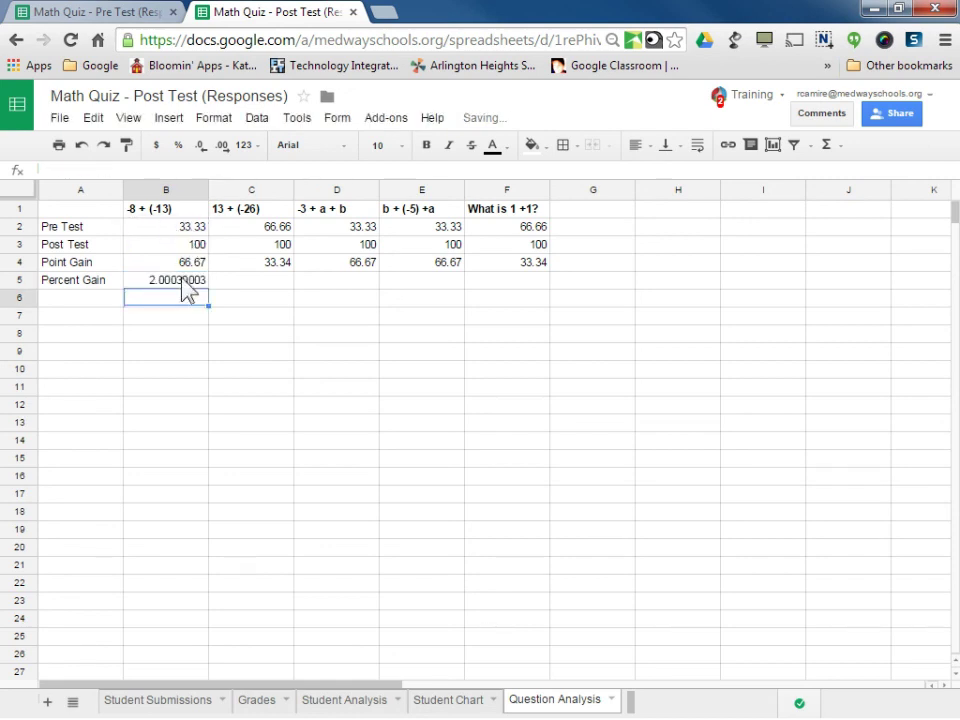
Step: Format the Percent Gain row, row 5 of Question Analysis, with the Percent number format
click(172, 278)
click(214, 118)
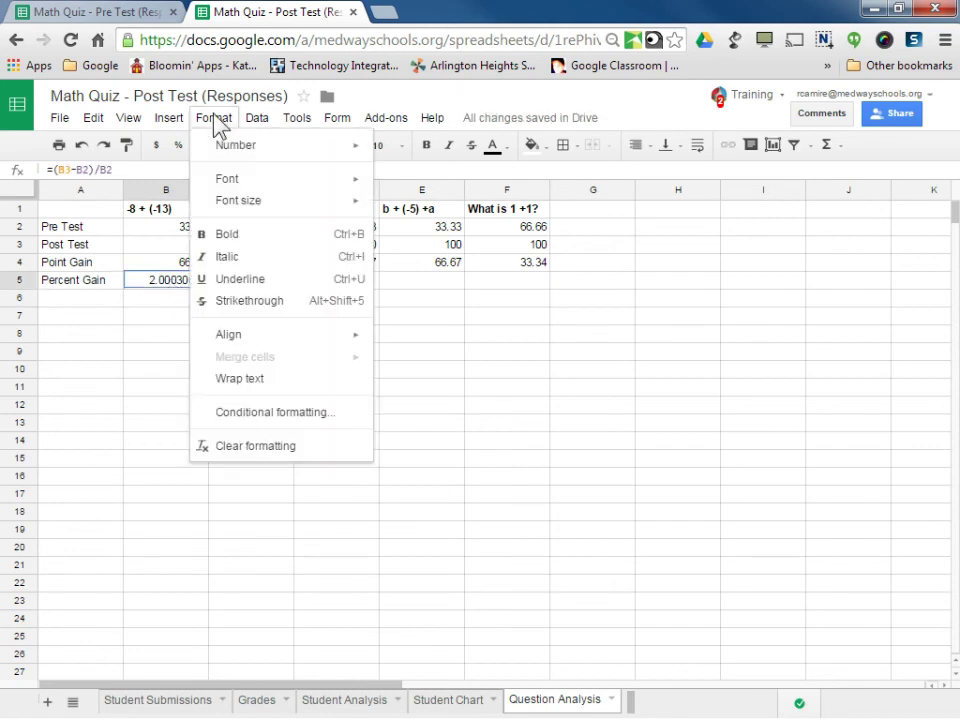
click(17, 279)
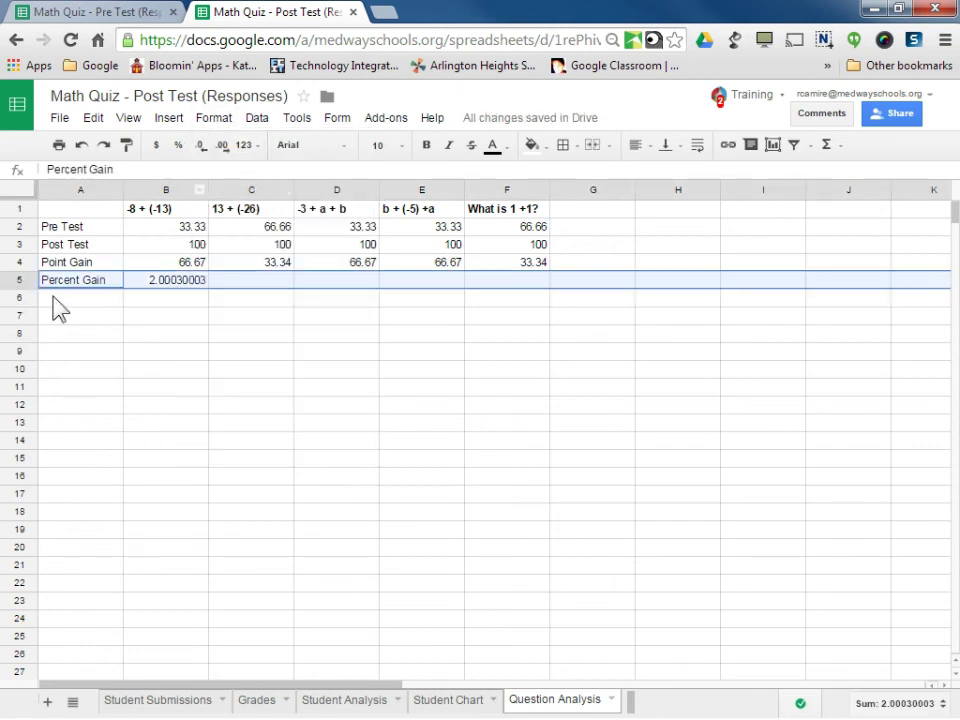
click(214, 118)
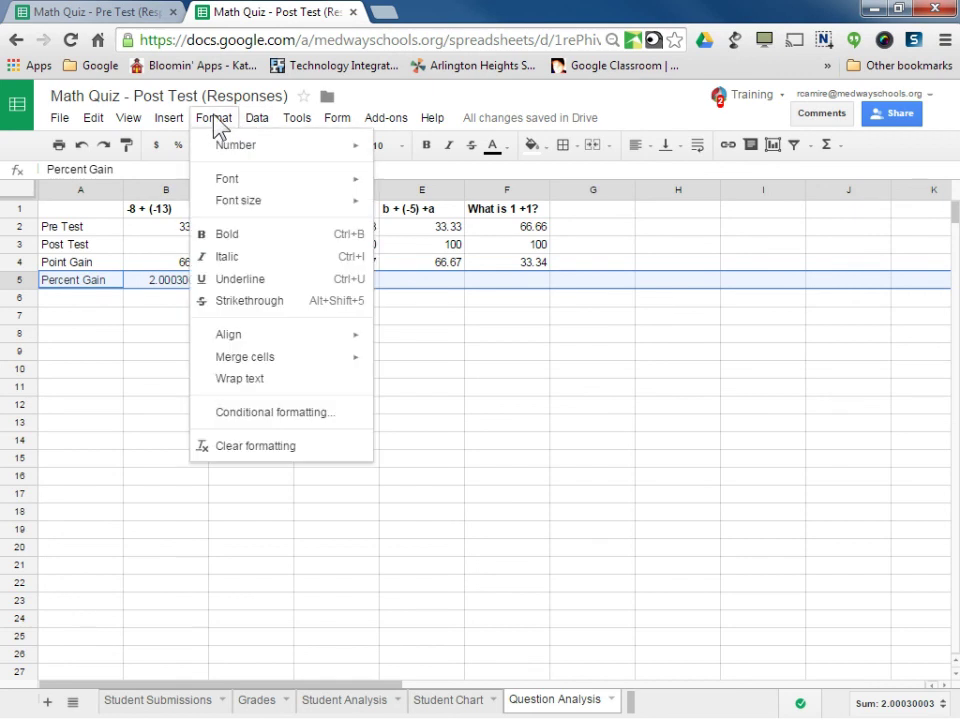
mouse_move(255, 150)
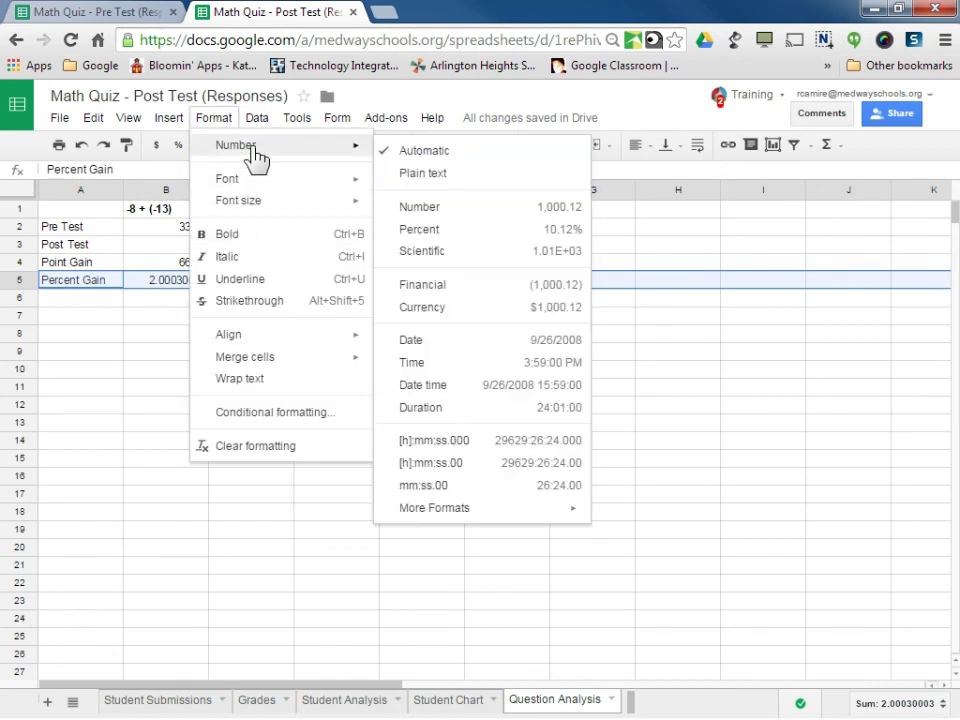
click(425, 232)
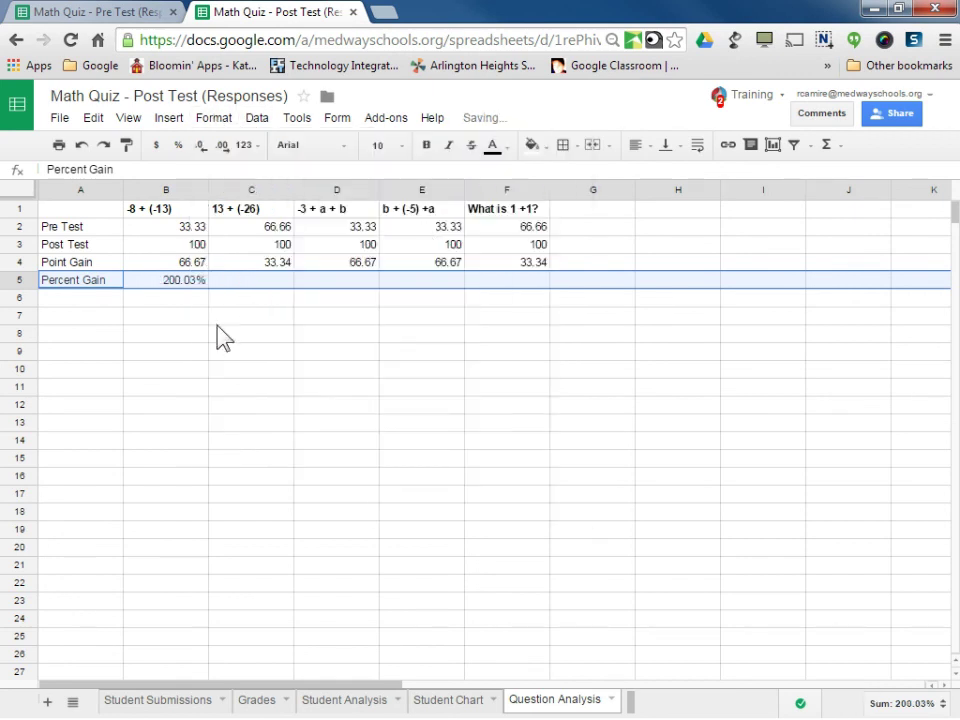
Step: Fill the percent gain formula from B5 across to F5 for the remaining questions
click(185, 281)
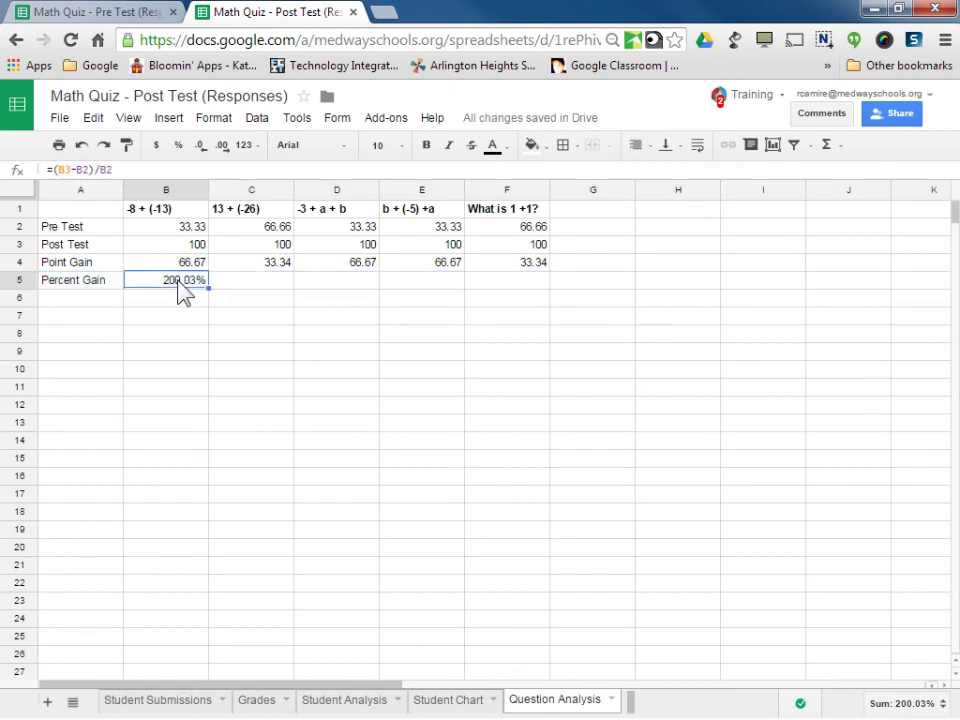
drag(209, 288, 524, 290)
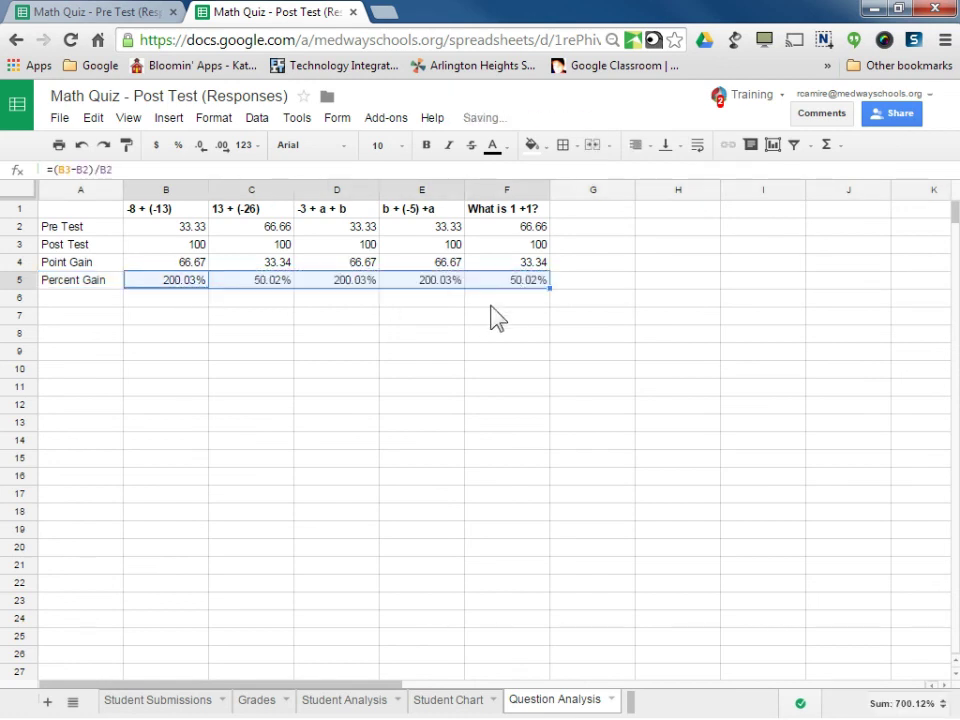
click(484, 315)
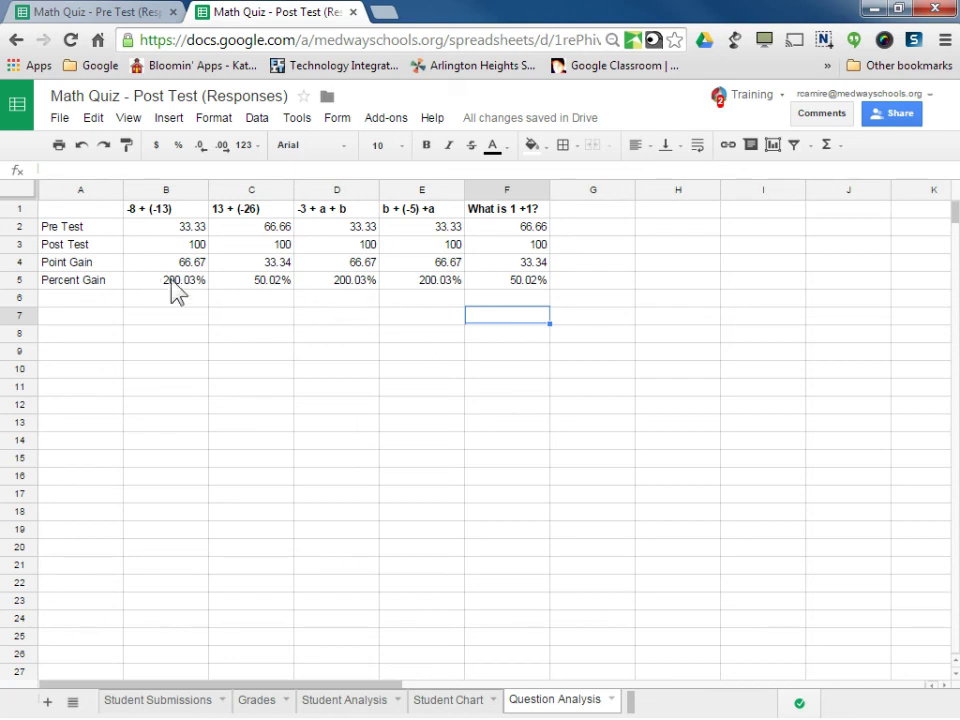
Step: Insert a column chart of A1:F3 with rows and columns switched, so Pre Test and Post Test are compared for each question
drag(64, 210, 520, 251)
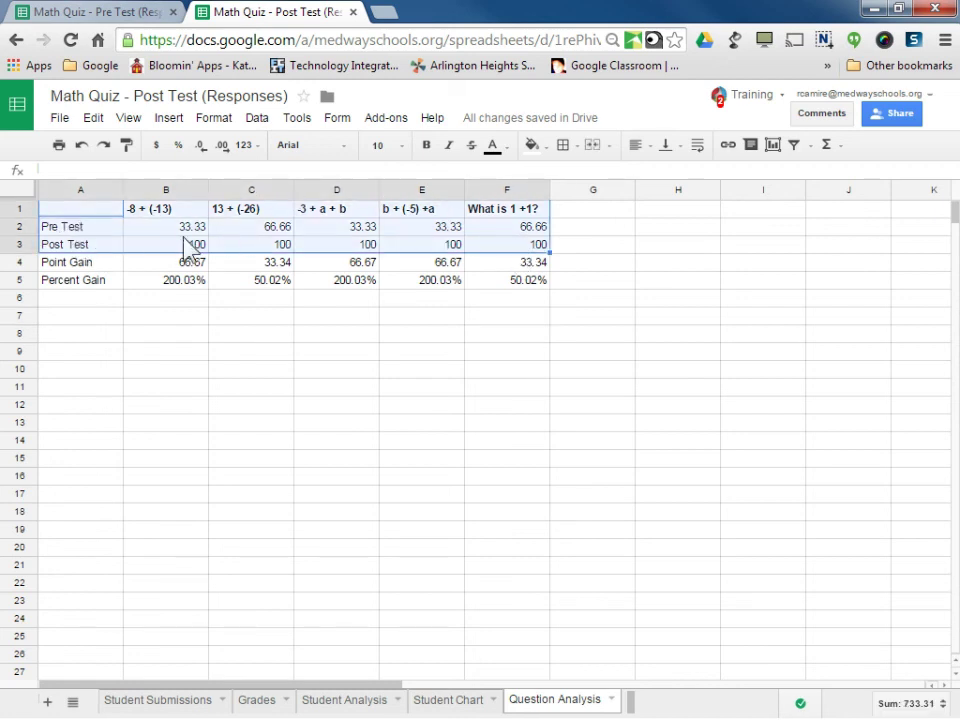
click(169, 118)
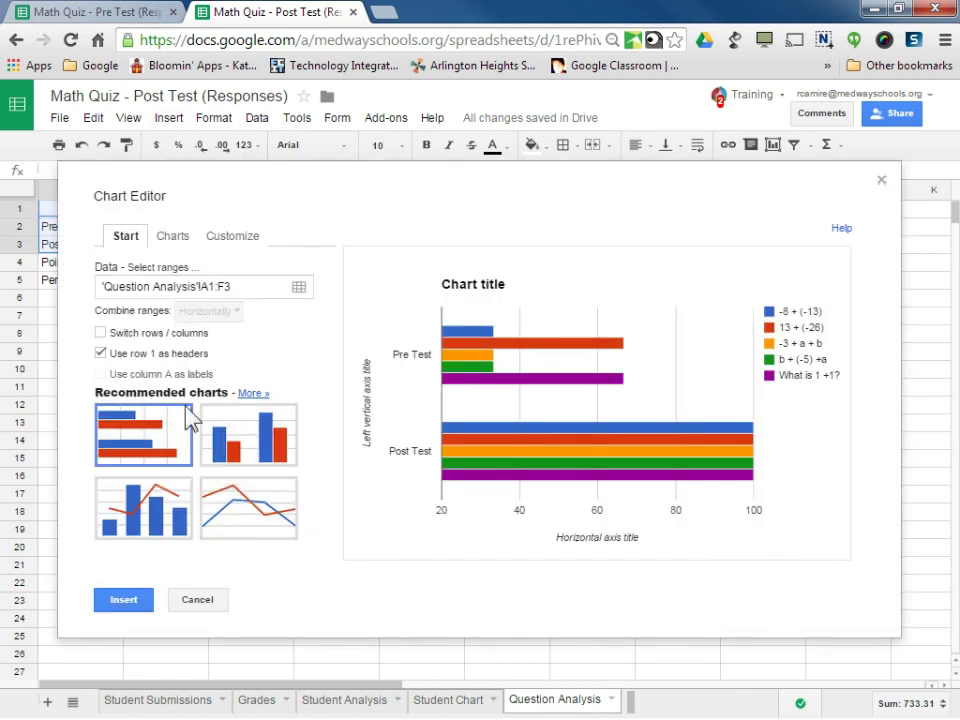
click(246, 452)
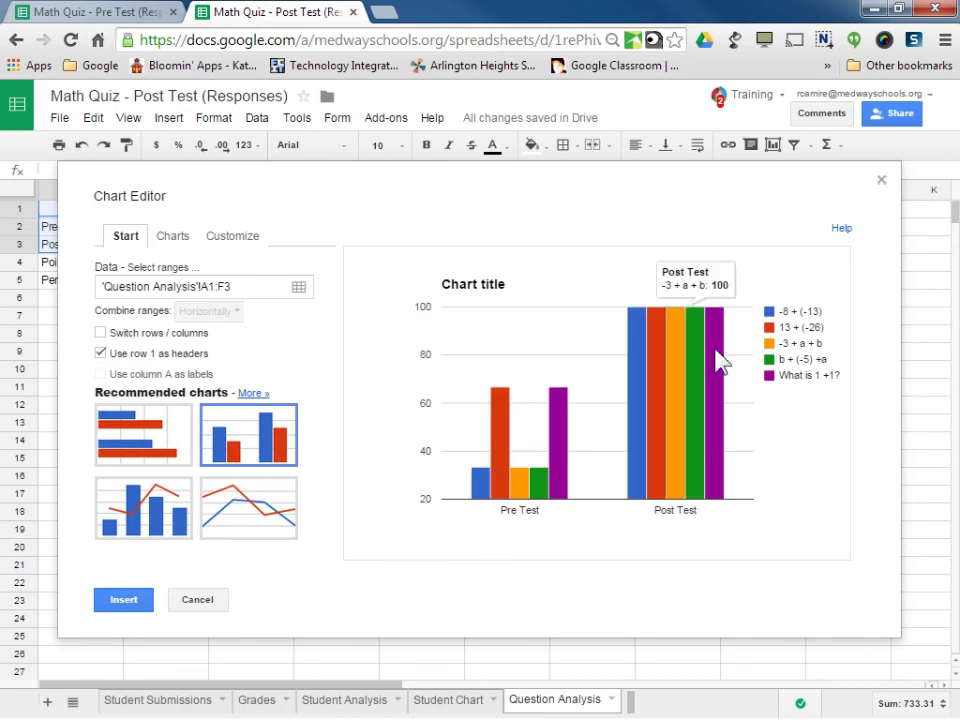
click(100, 333)
click(100, 333)
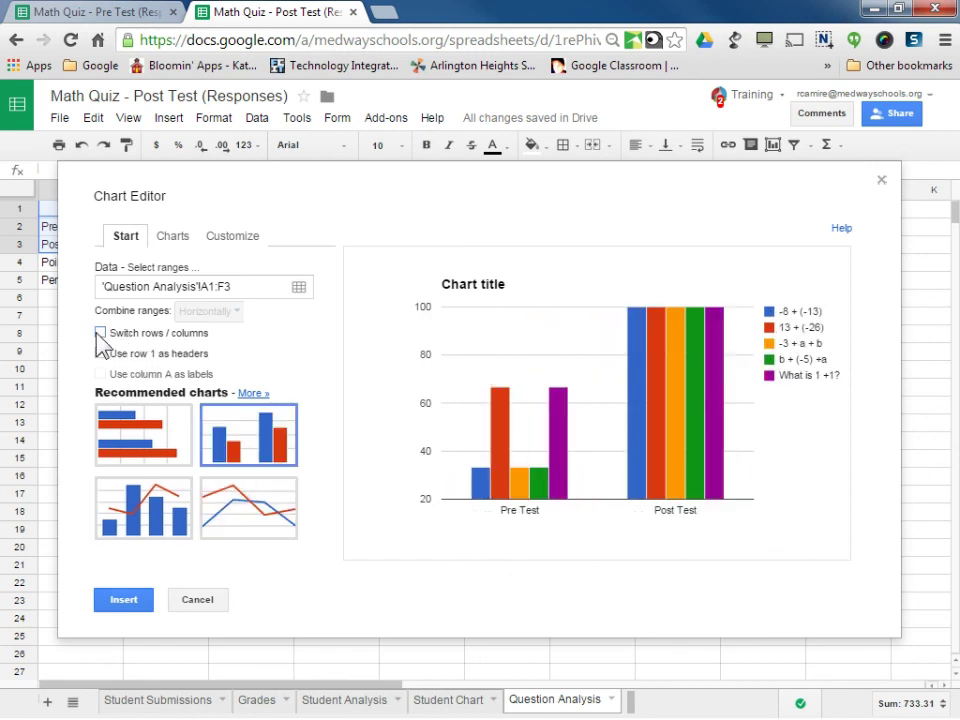
click(100, 333)
click(100, 353)
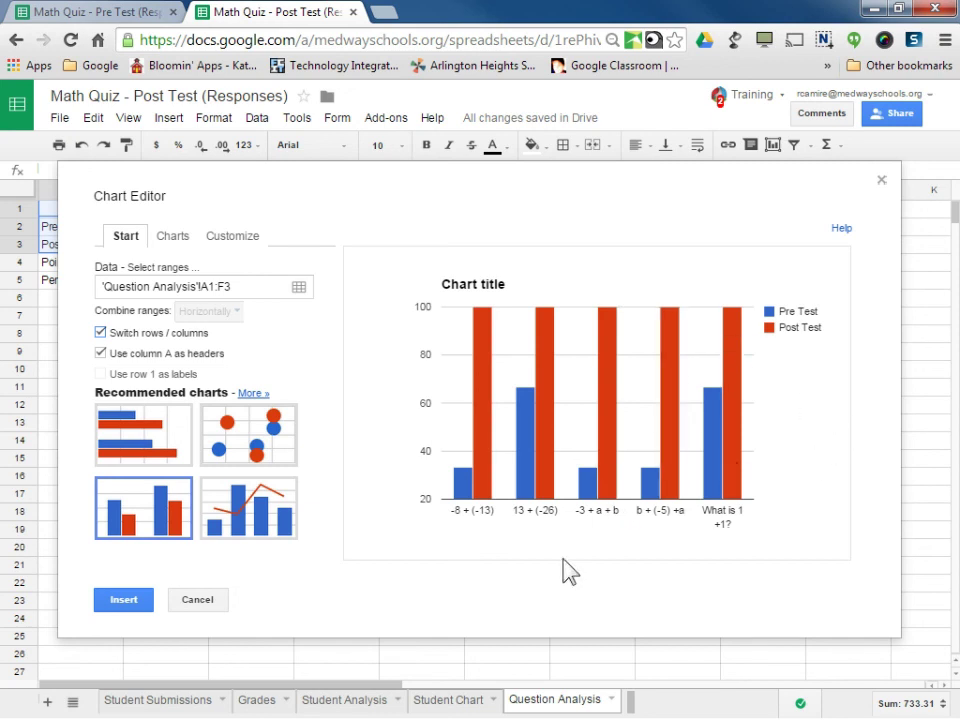
click(127, 605)
Step: Move the question chart to its own sheet and rename that sheet Question Chart
click(550, 215)
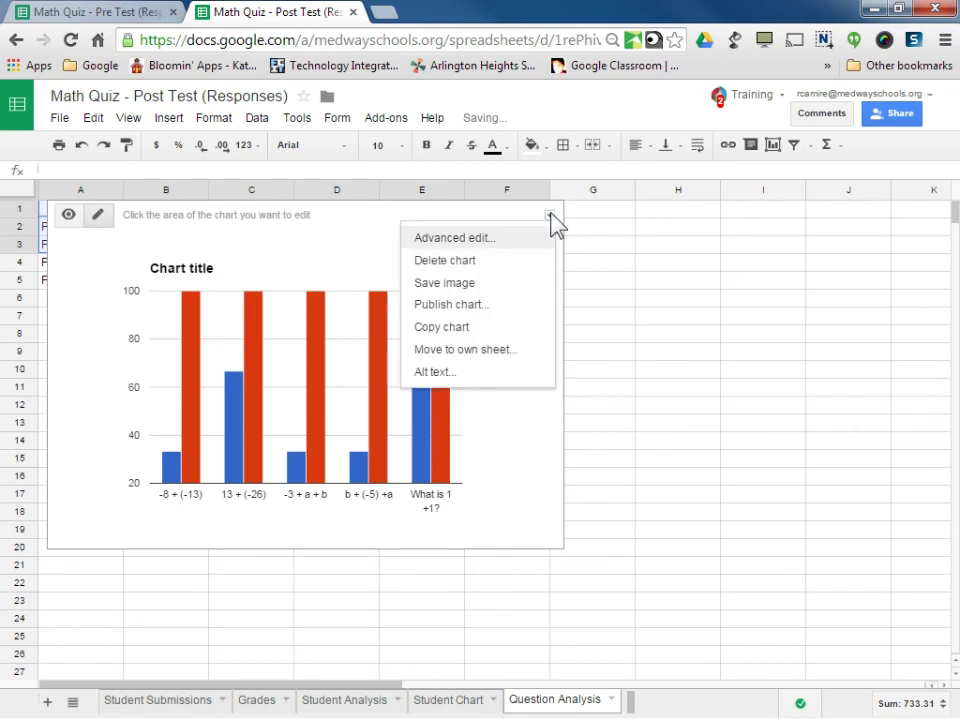
click(490, 368)
click(674, 704)
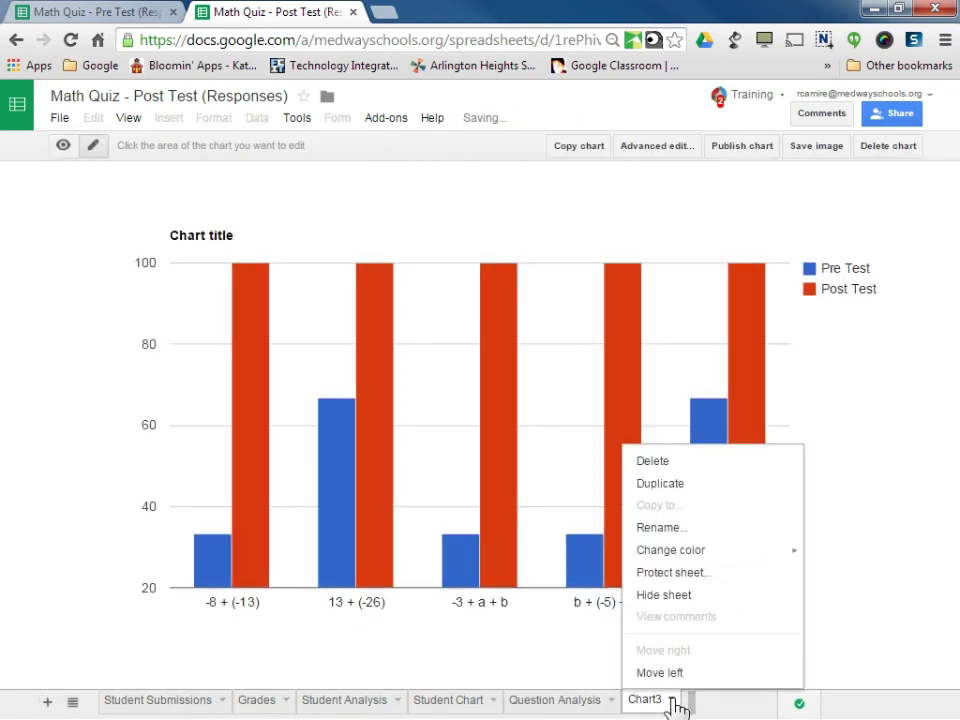
click(662, 530)
text(Question Cha)
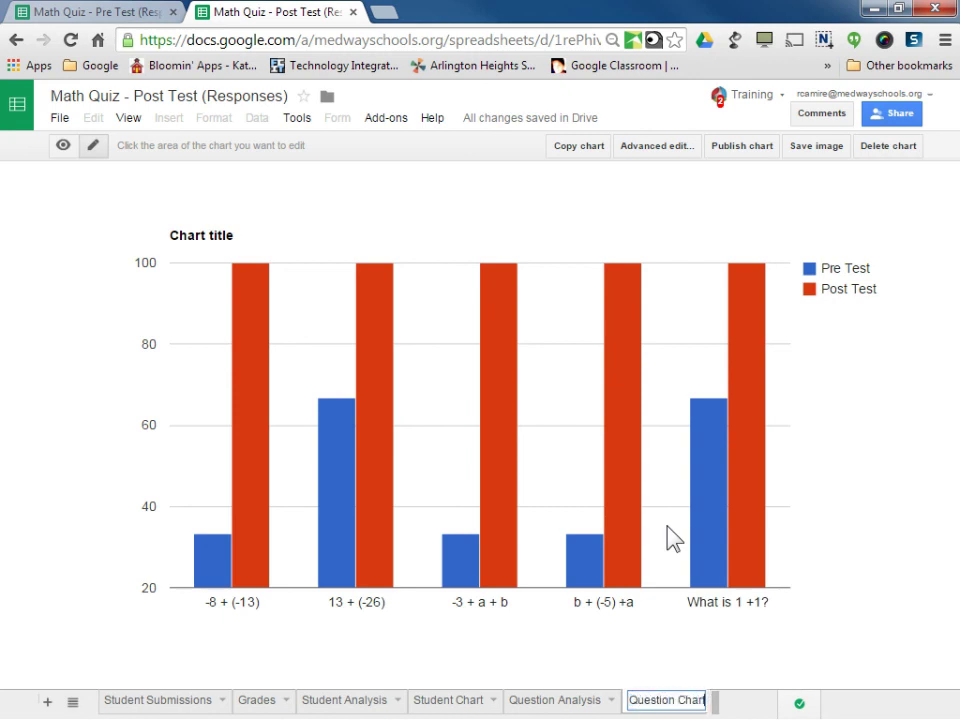
click(754, 705)
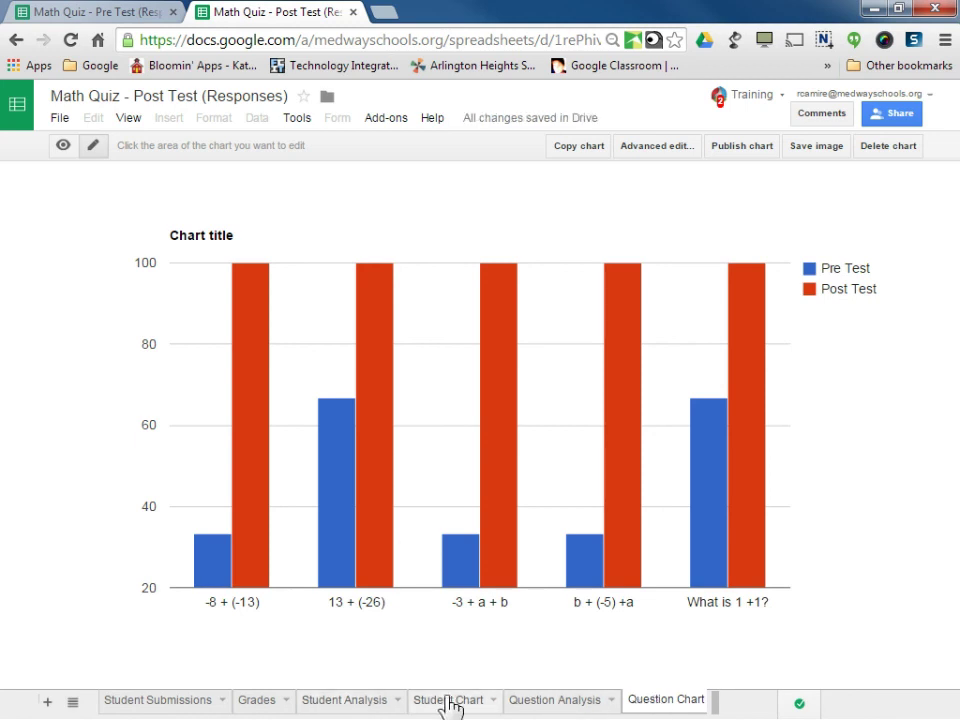
Step: Review the student and question results across the Student Chart, Question Chart, Question Analysis and Student Analysis sheets
drag(464, 708, 486, 707)
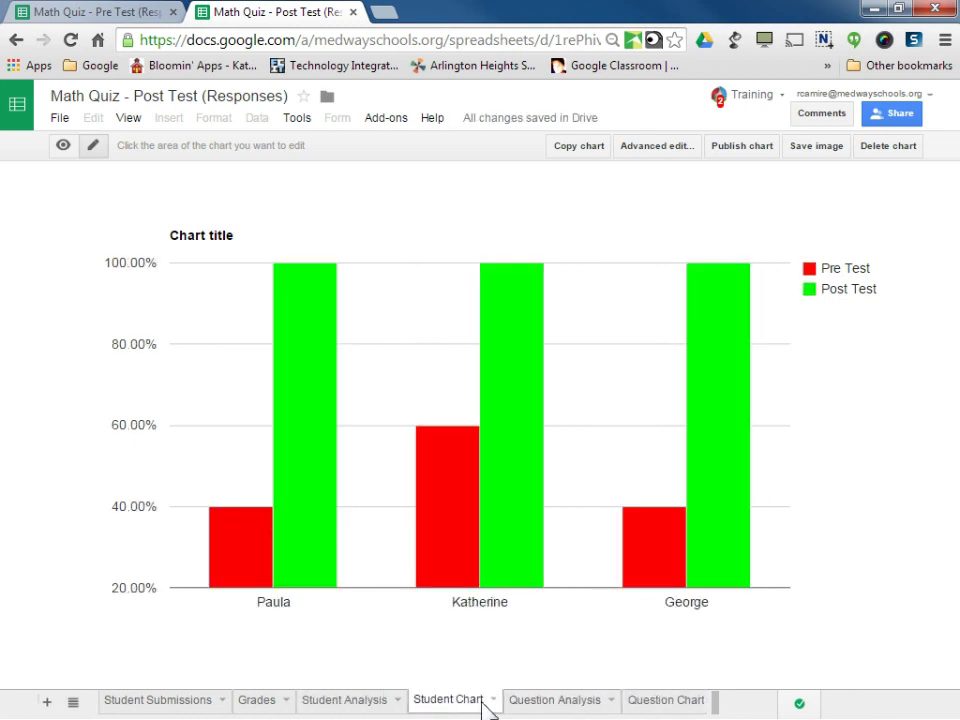
click(640, 705)
mouse_move(640, 708)
mouse_down()
mouse_move(568, 703)
mouse_move(640, 705)
mouse_up()
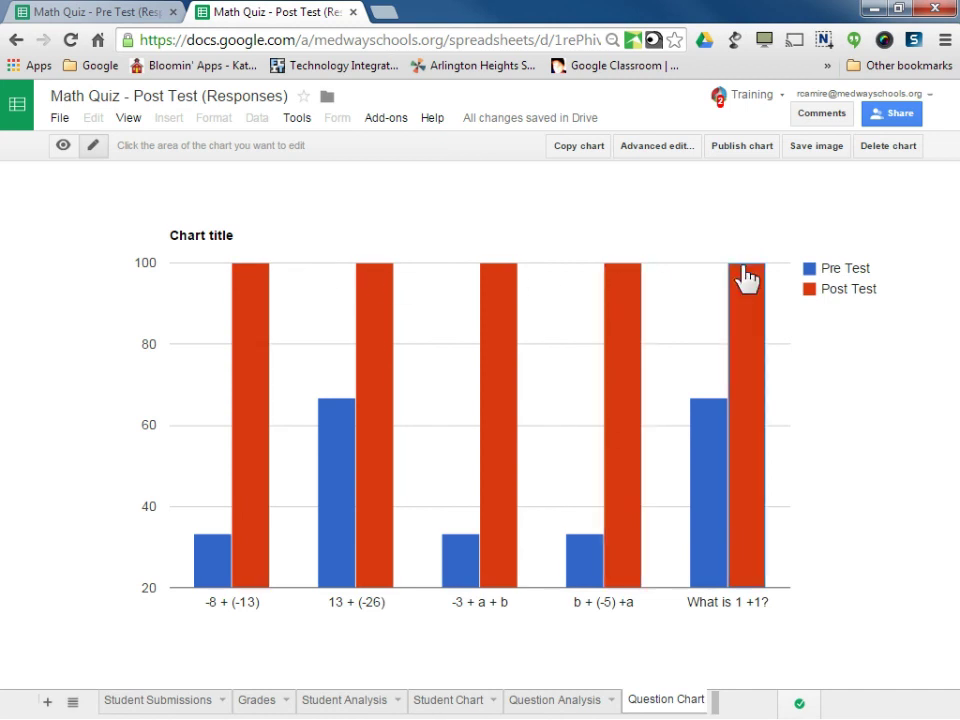
click(562, 702)
click(178, 350)
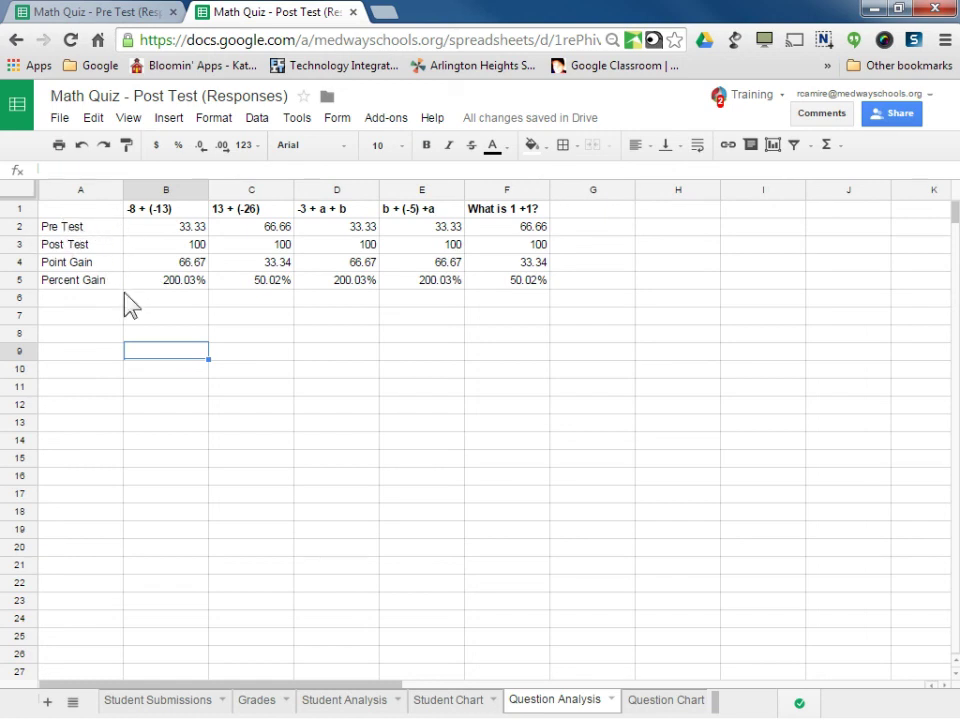
click(358, 702)
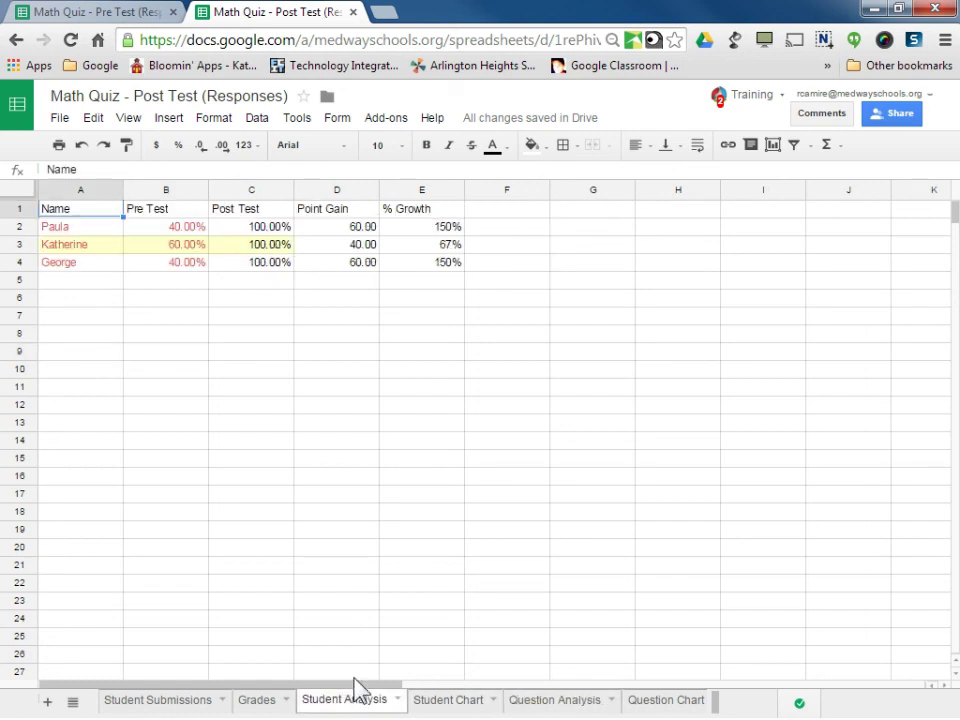